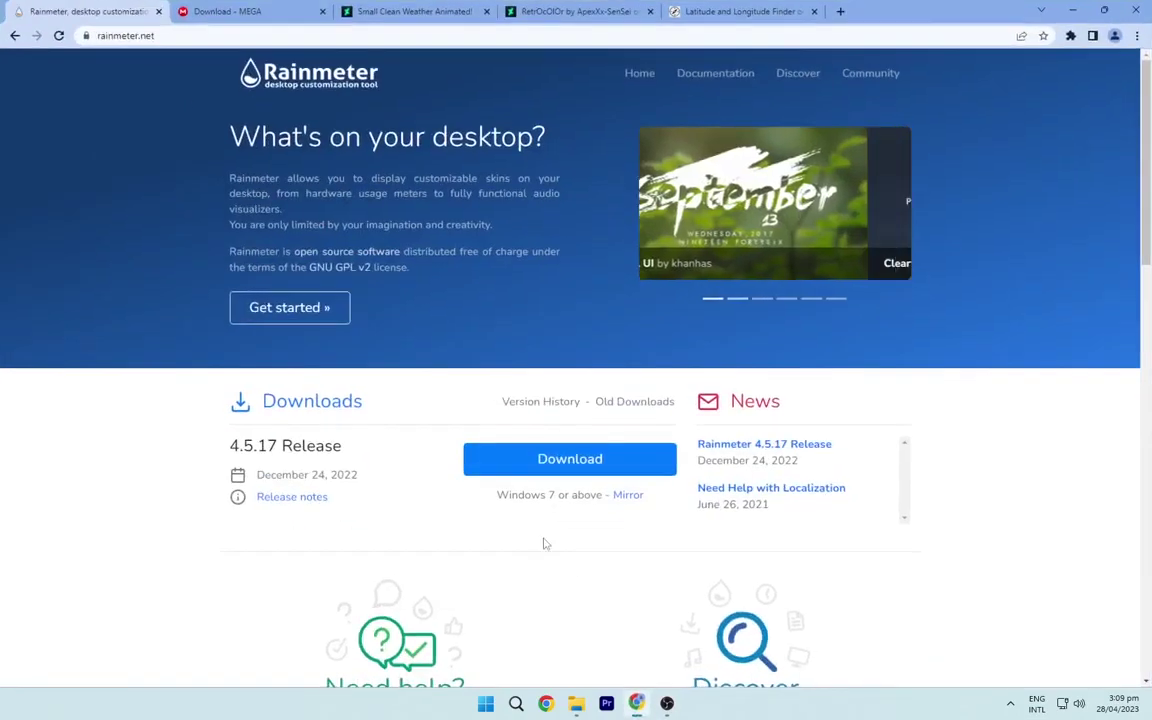
- Download the Rainmeter 4.5.17 installer and the "This is the Best Demon Slayer Desktop Setup.zip" archive from MEGA
click(568, 458)
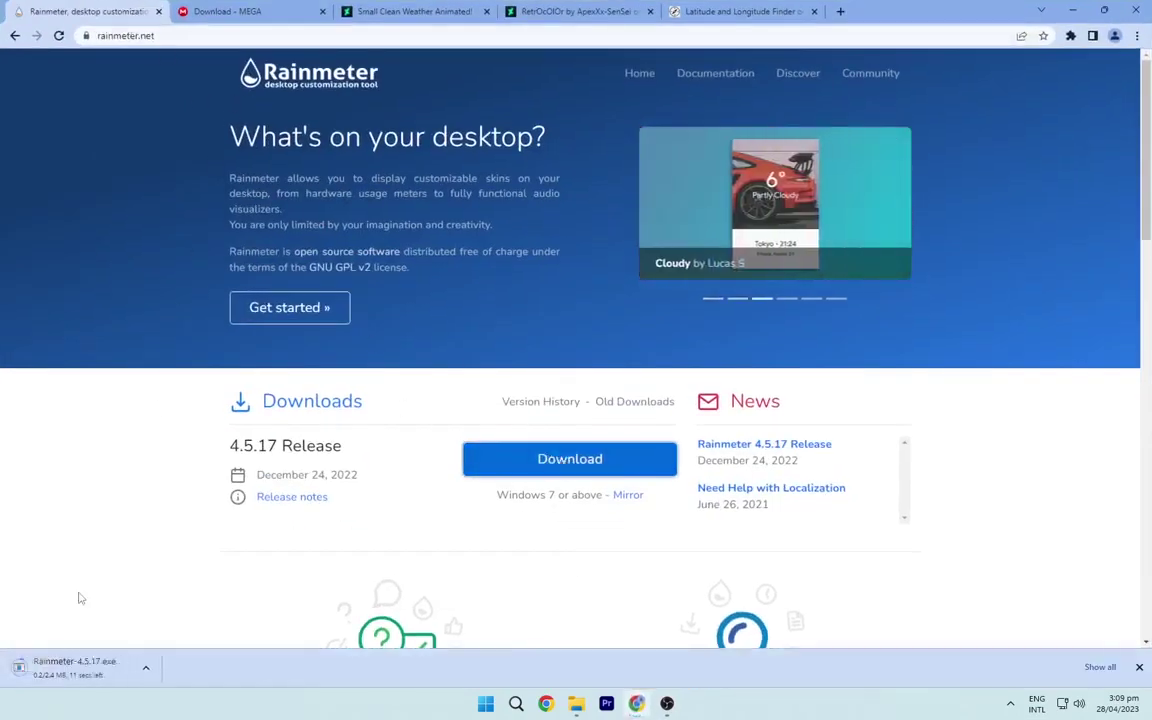
click(268, 9)
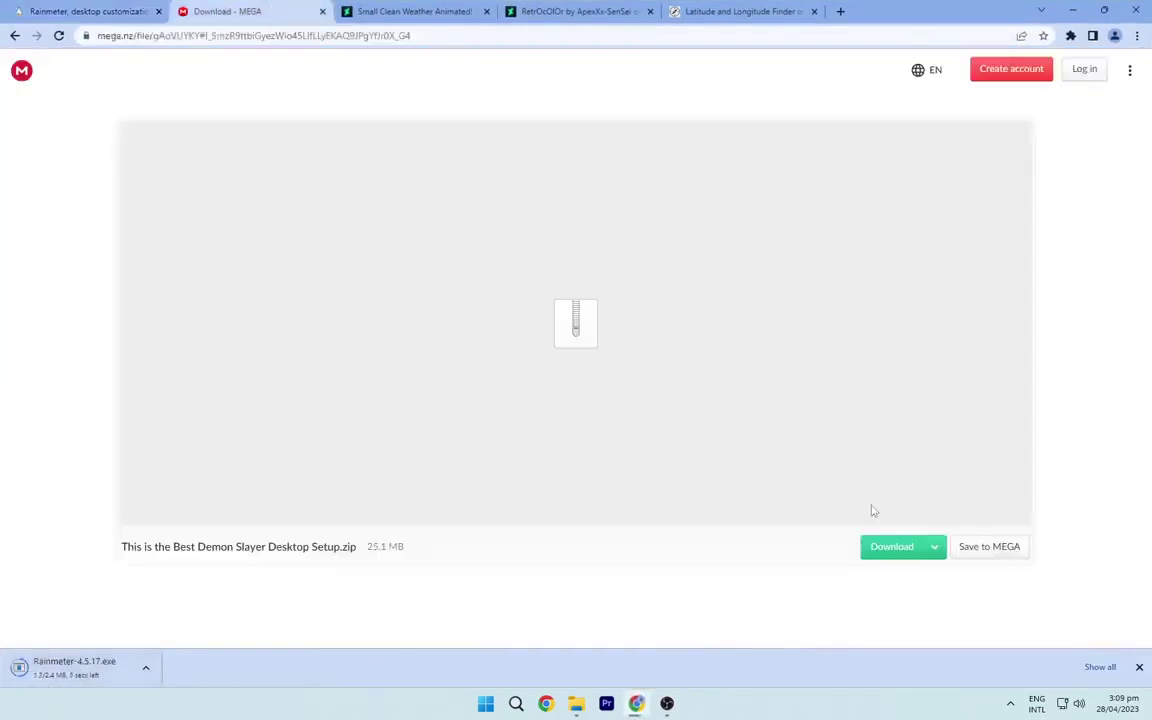
click(893, 547)
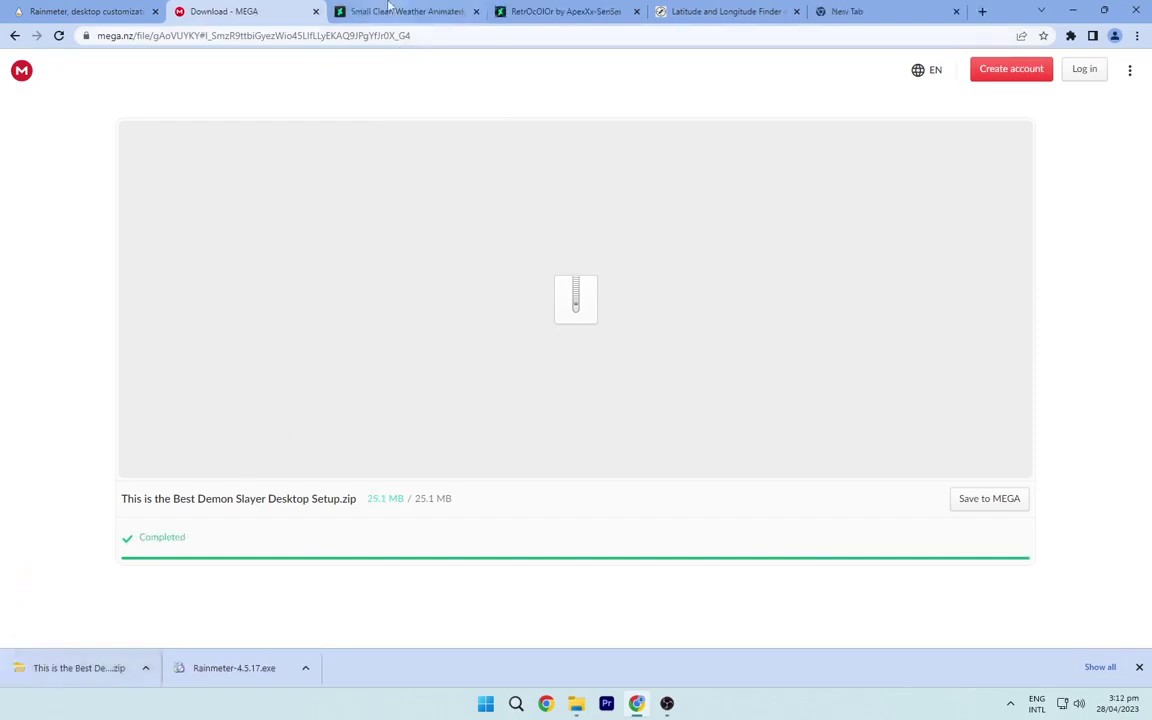
- Download the Small Clean Weather Animated and RetrOcOlOr skins from their DeviantArt pages
click(390, 7)
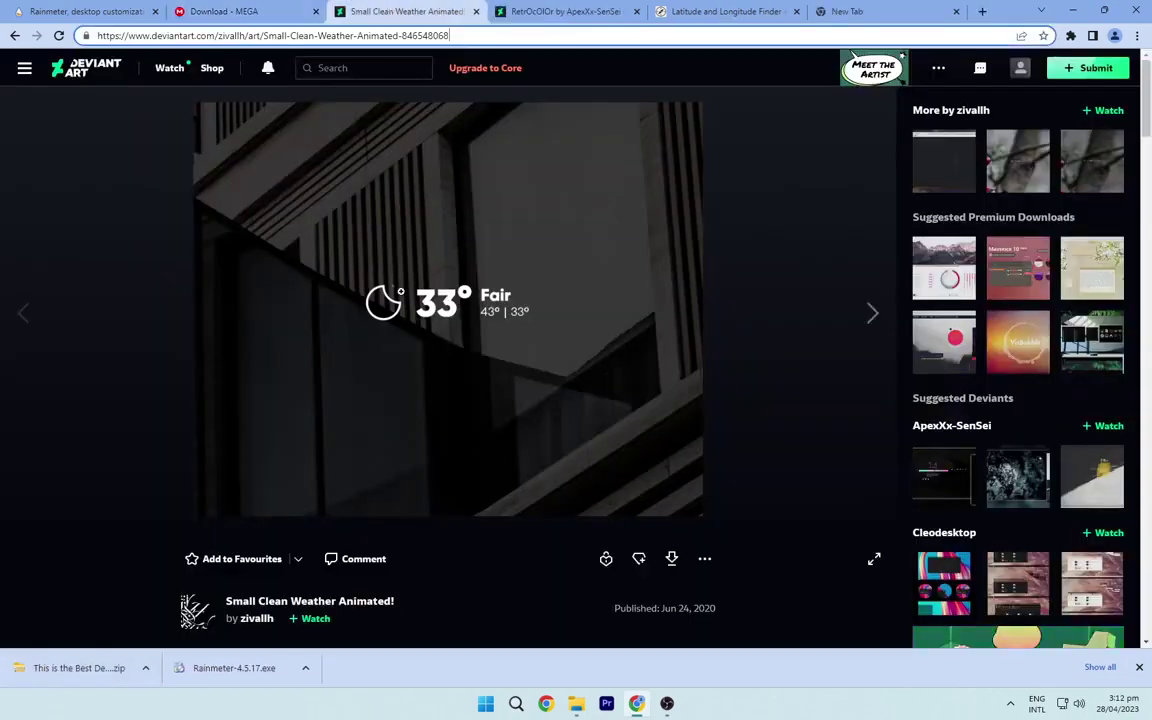
scroll(279, 326, down, 5)
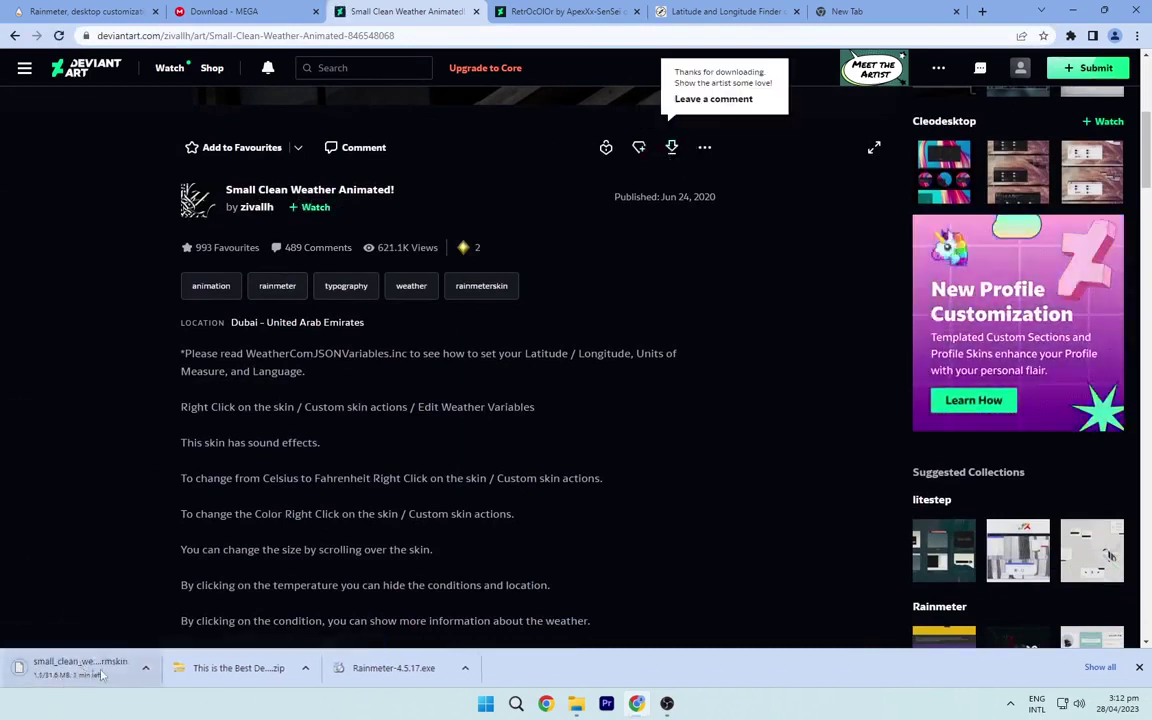
click(585, 8)
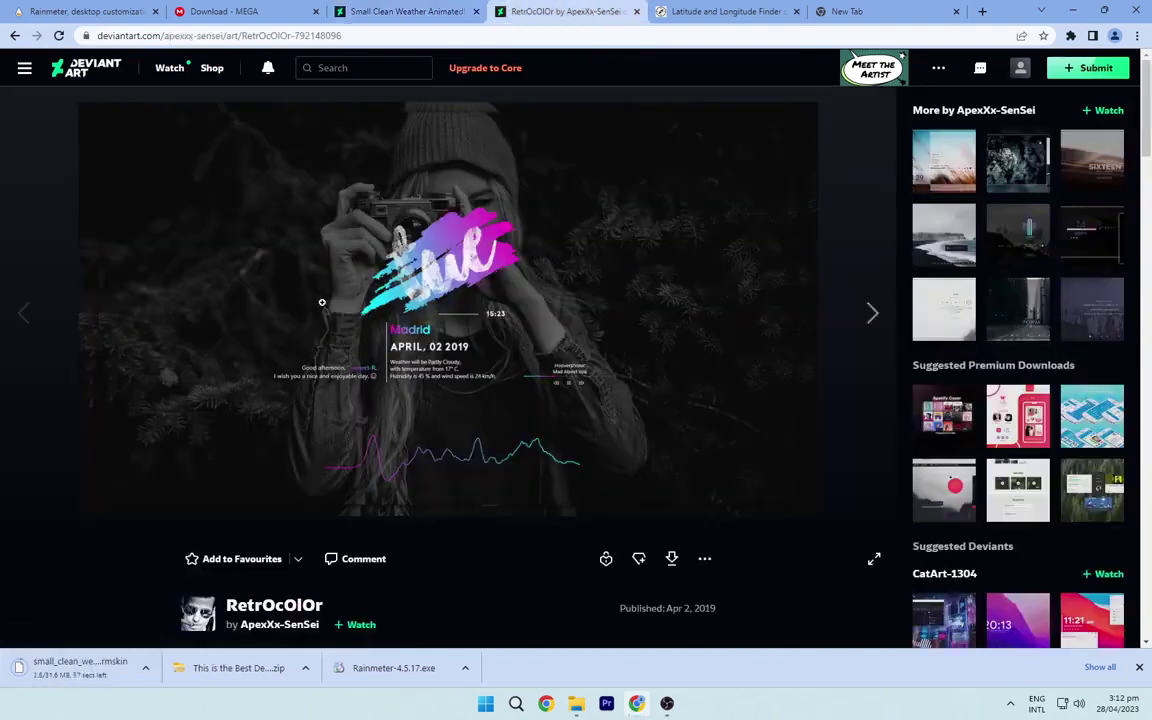
scroll(322, 302, down, 5)
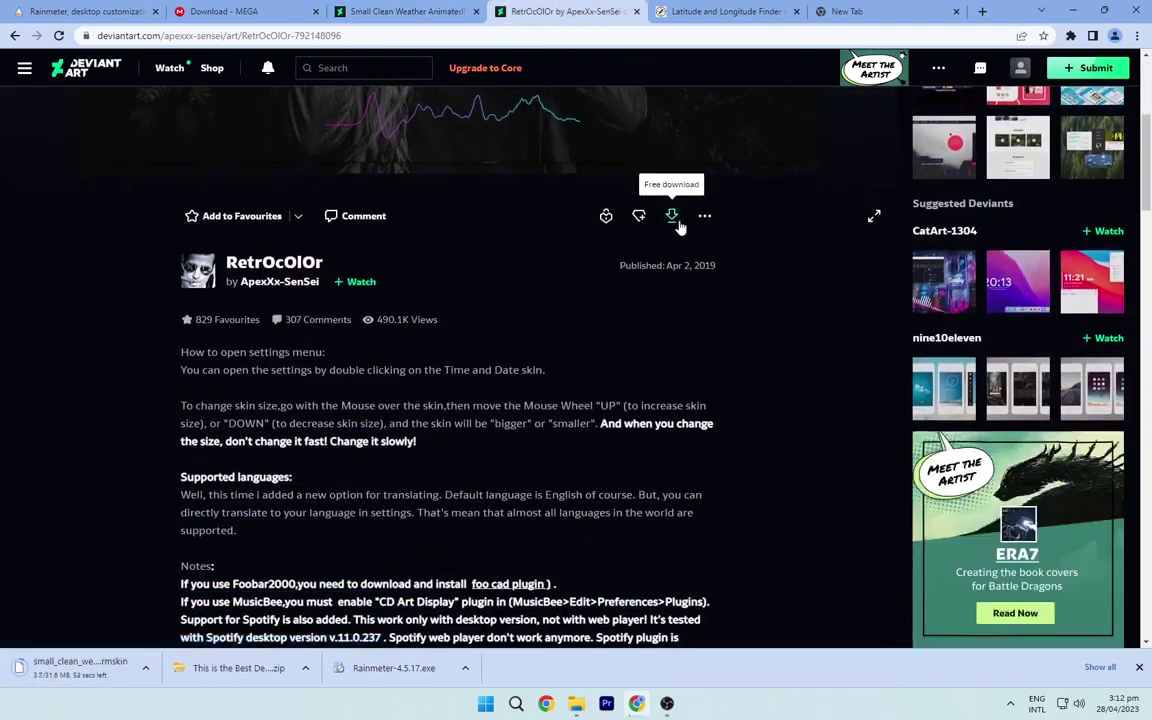
click(672, 222)
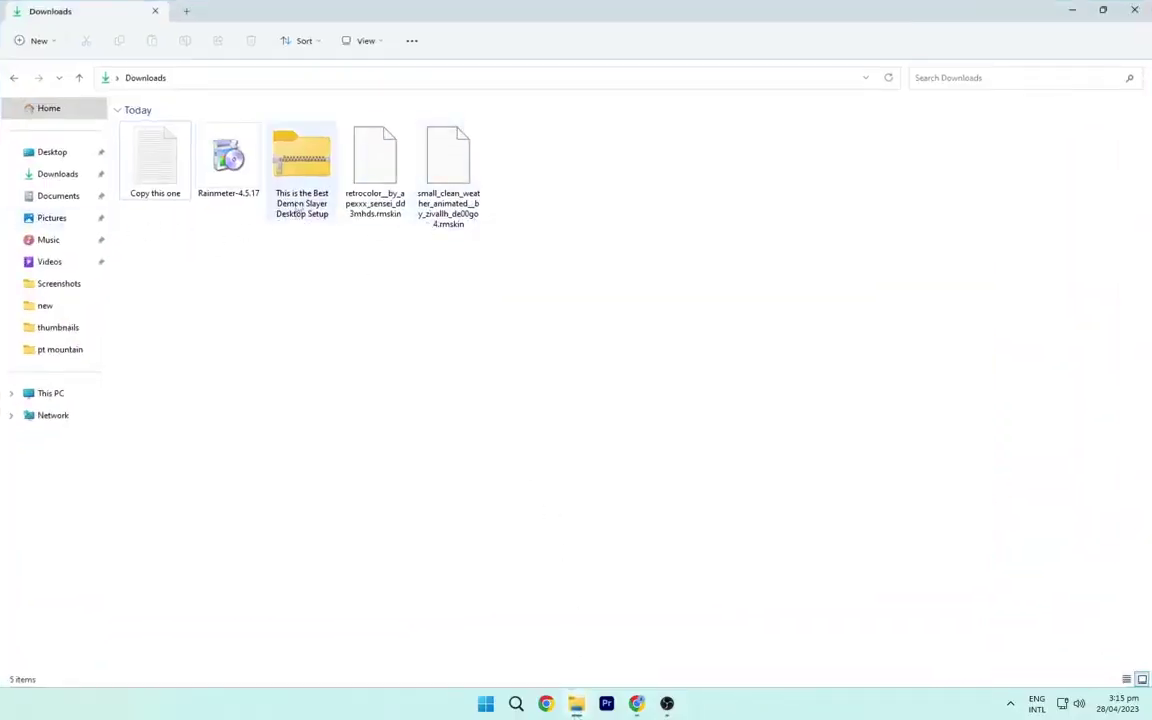
- Run the Rainmeter-4.5.17 installer from Downloads as administrator and complete the standard installation
right_click(236, 168)
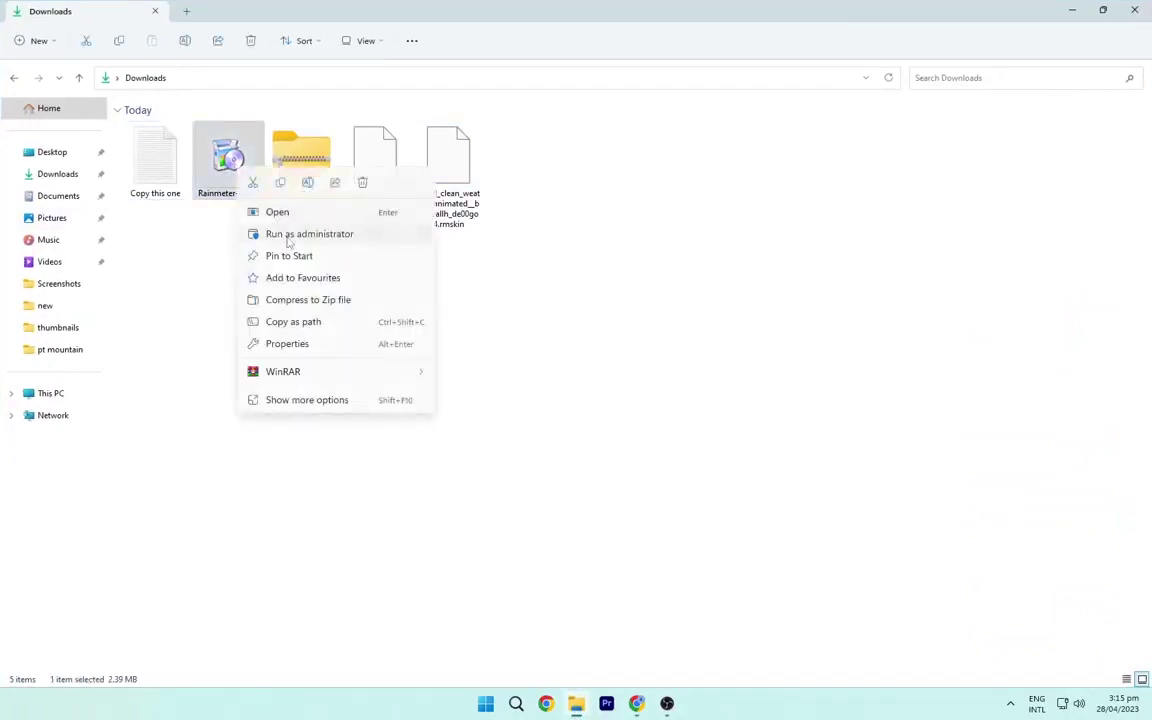
click(296, 236)
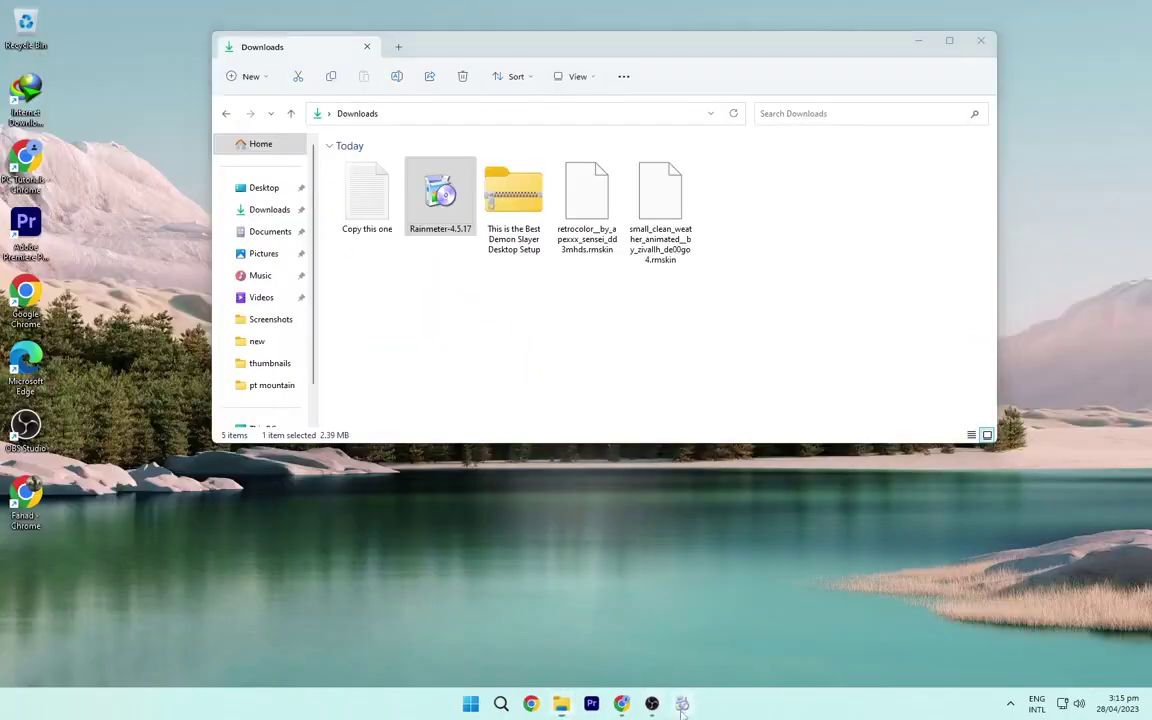
click(584, 381)
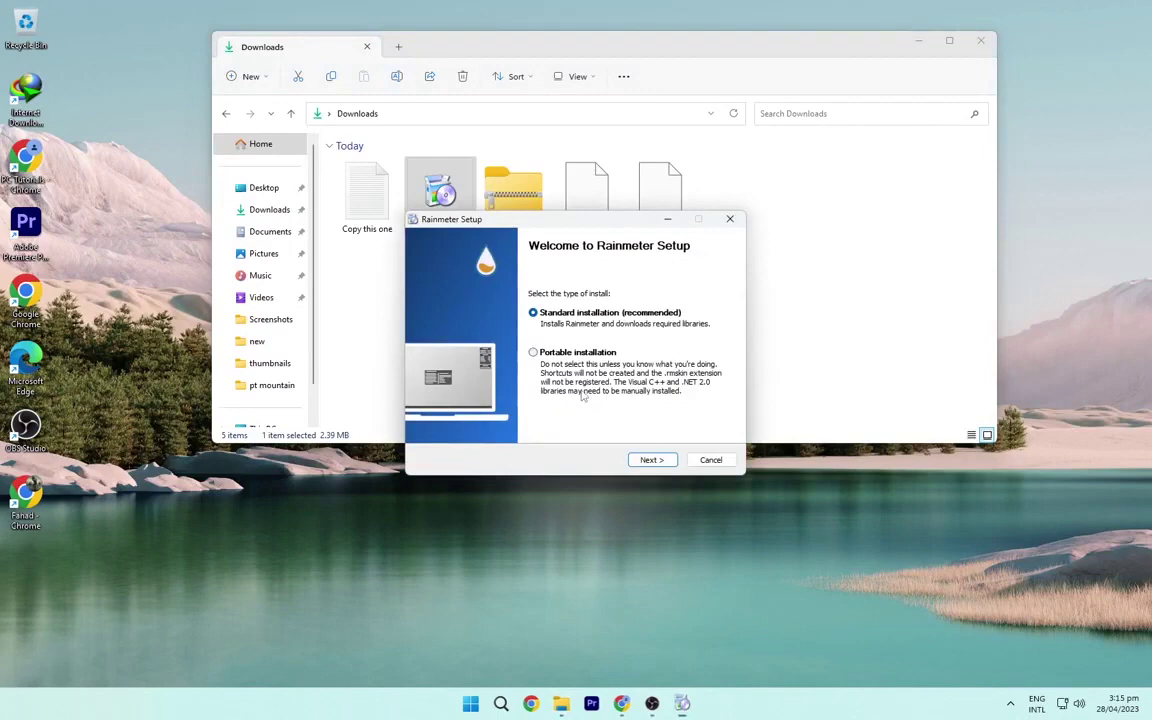
click(650, 461)
click(651, 460)
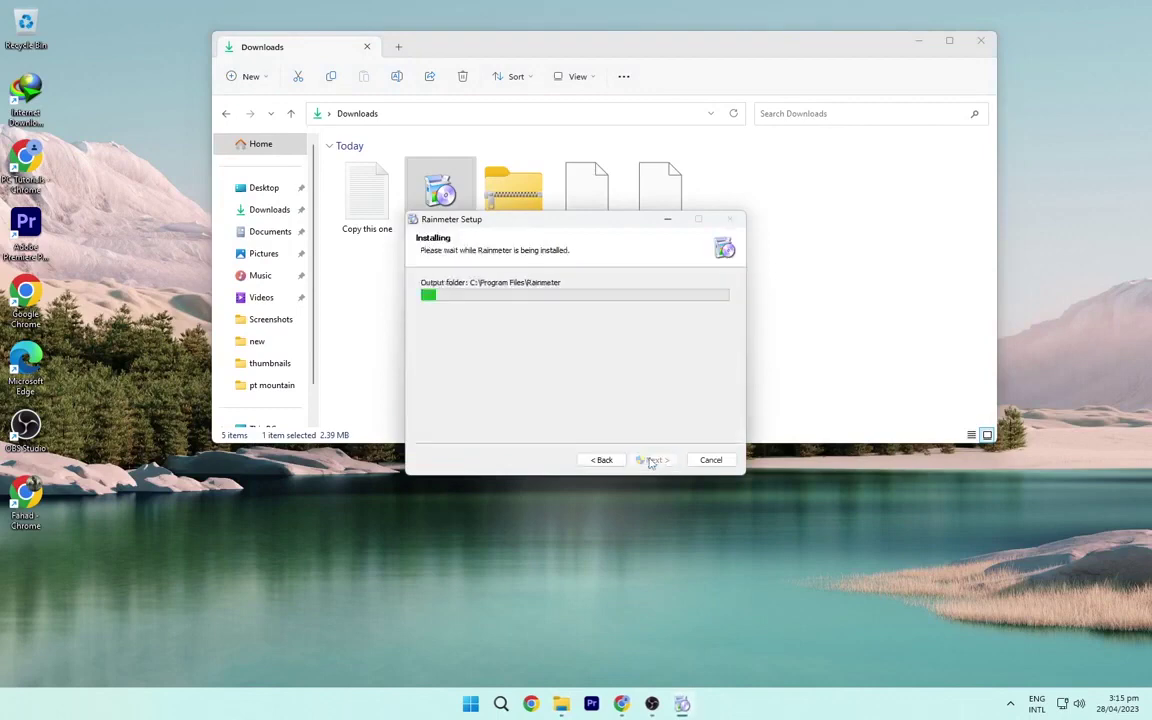
click(651, 460)
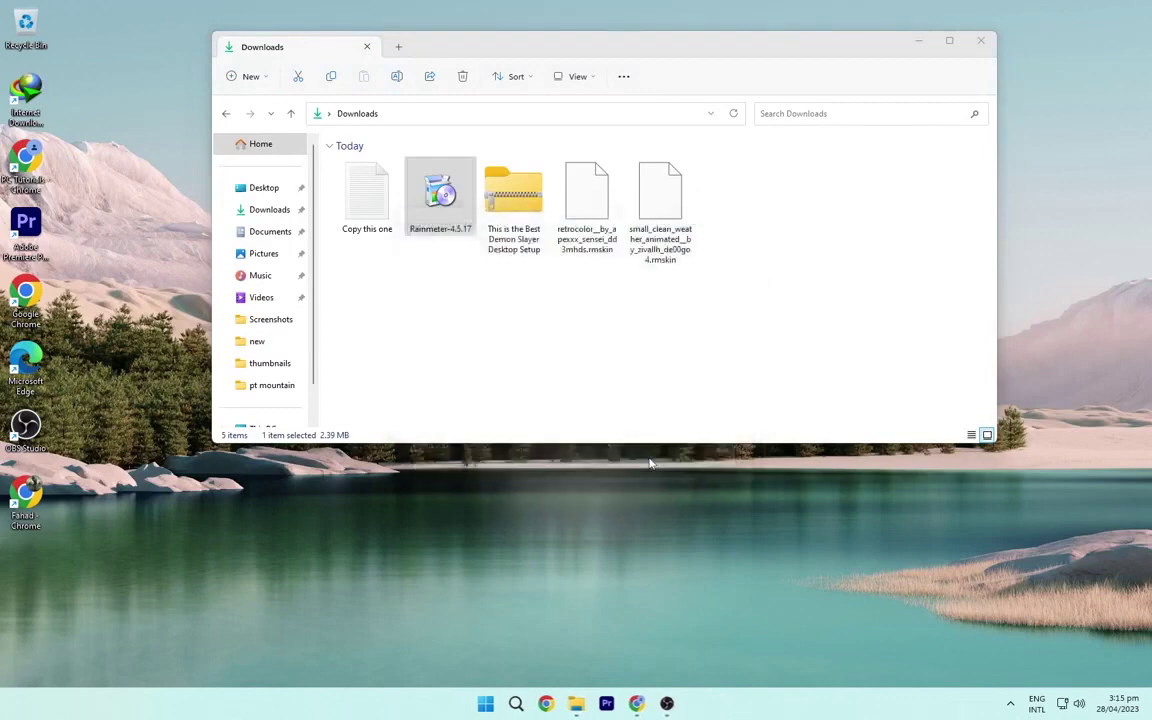
- Unload the default illustro skins from the desktop: Welcome, Disk, System and the clock
right_click(635, 398)
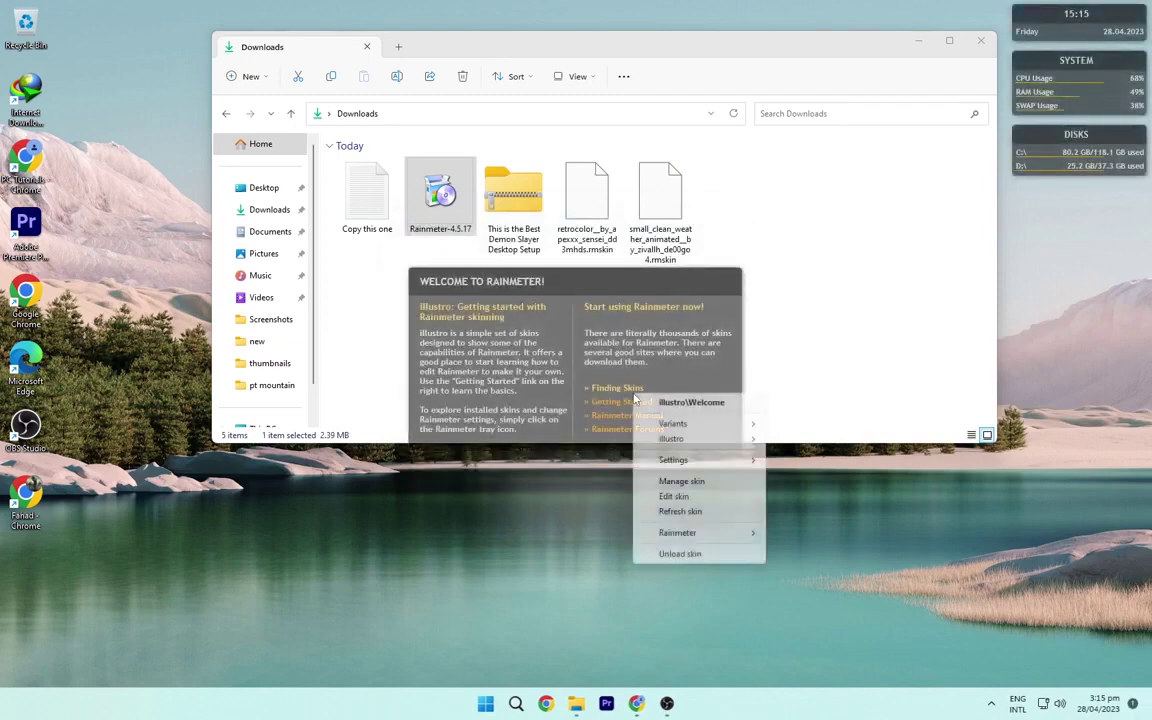
click(688, 554)
right_click(1064, 140)
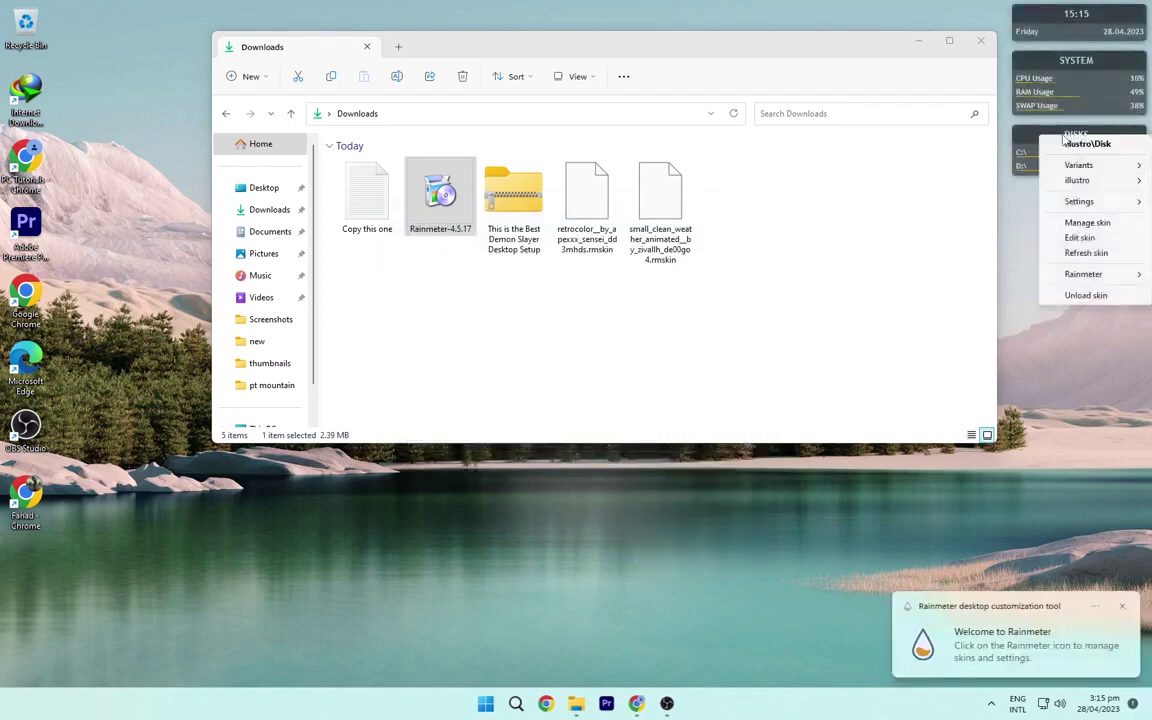
click(1068, 296)
right_click(1032, 98)
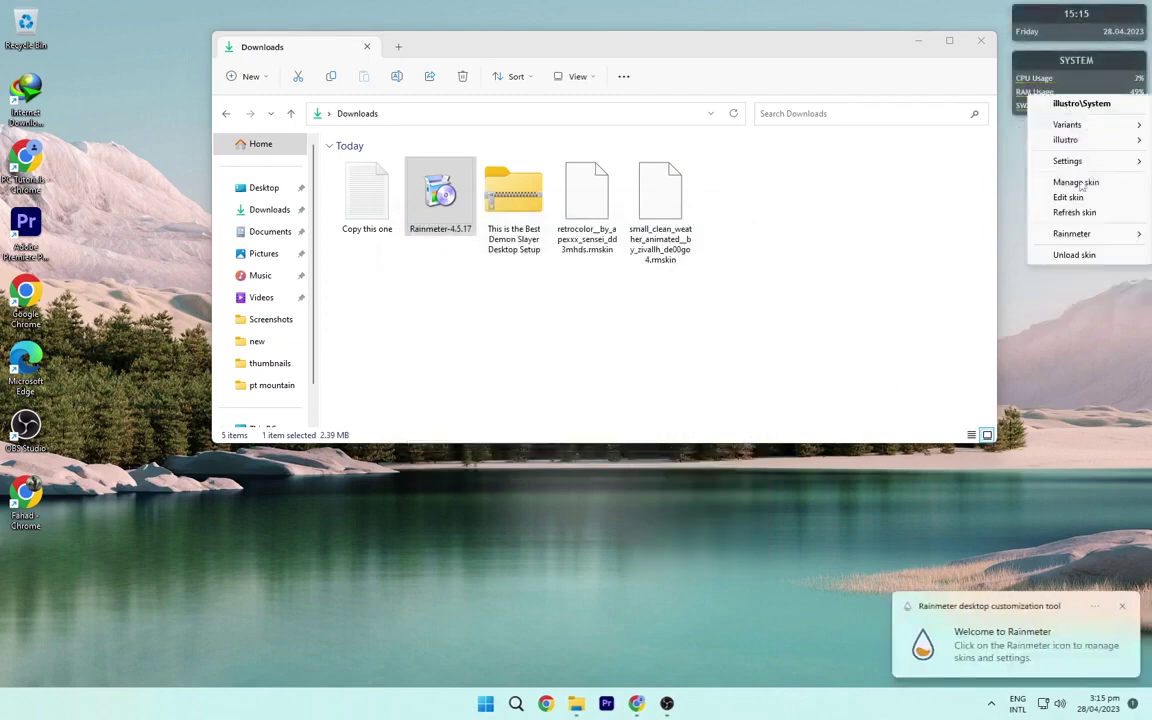
click(1087, 255)
right_click(1037, 27)
click(1066, 183)
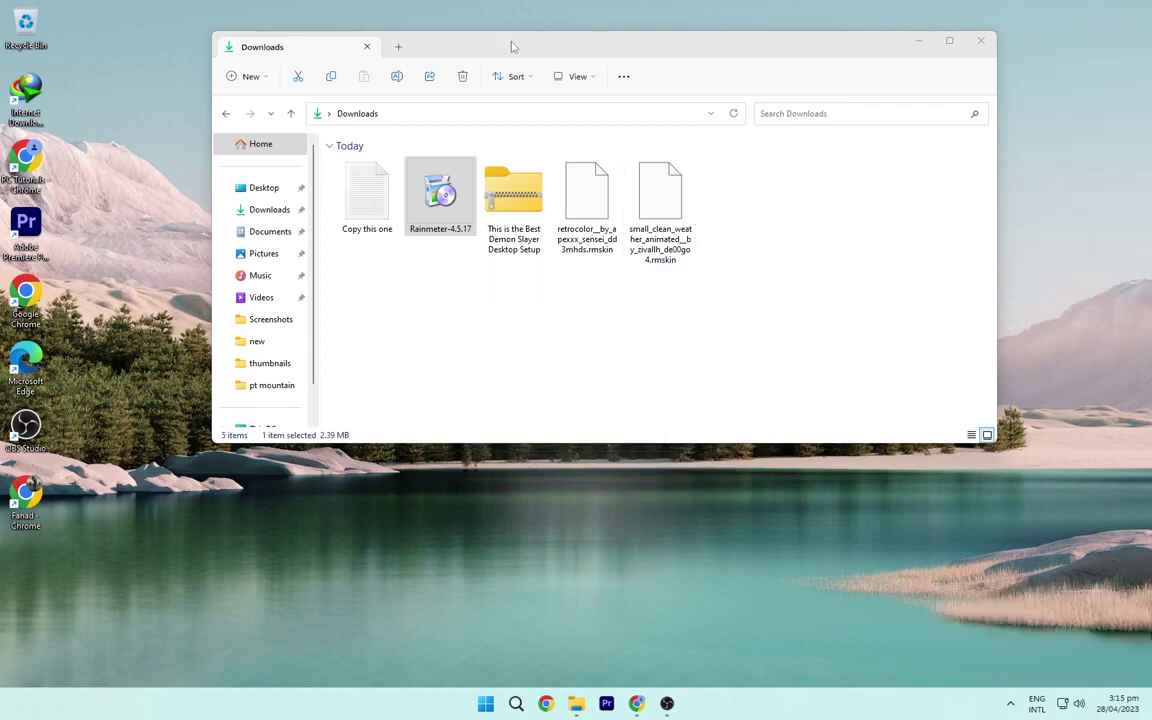
- Install the downloaded RetrOcOlOr and Small Clean Weather skins without applying the included layout or loading the included skins
drag(511, 46, 476, 135)
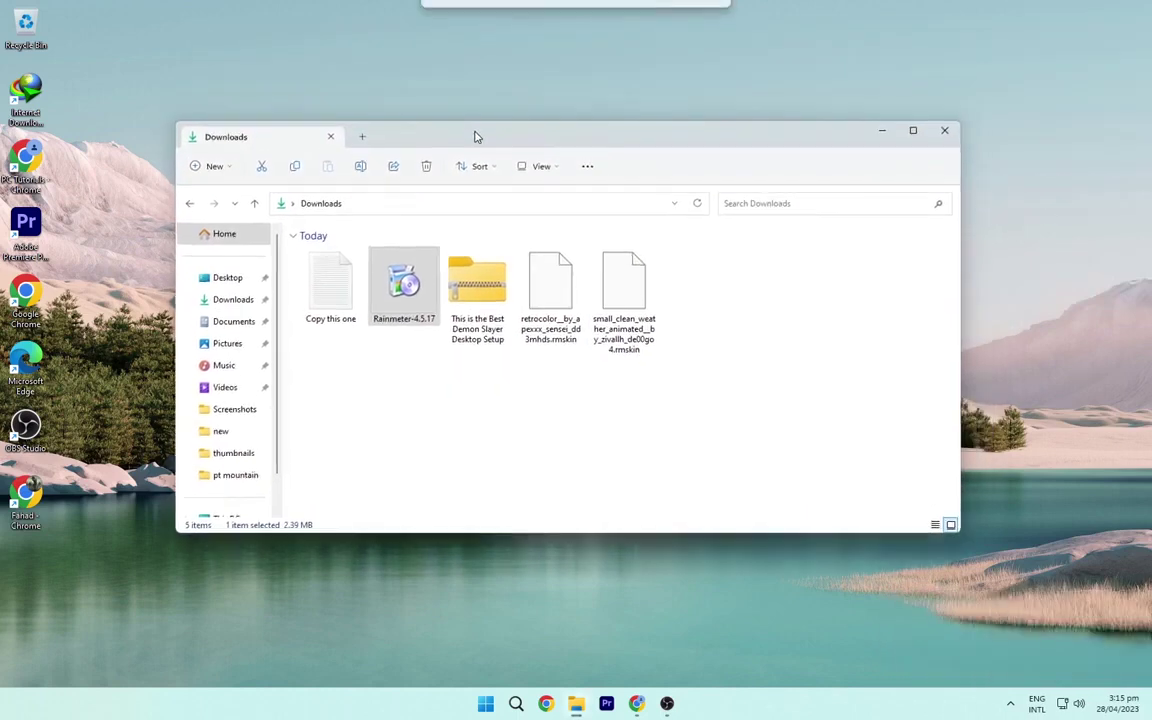
double_click(553, 283)
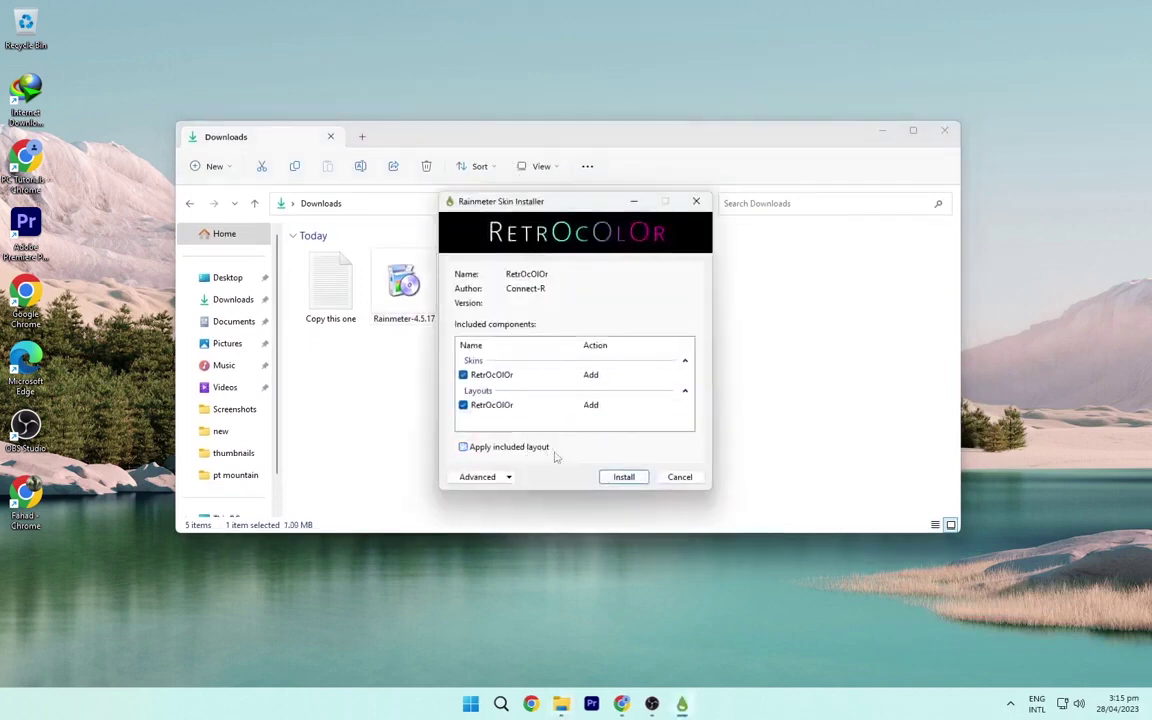
click(616, 477)
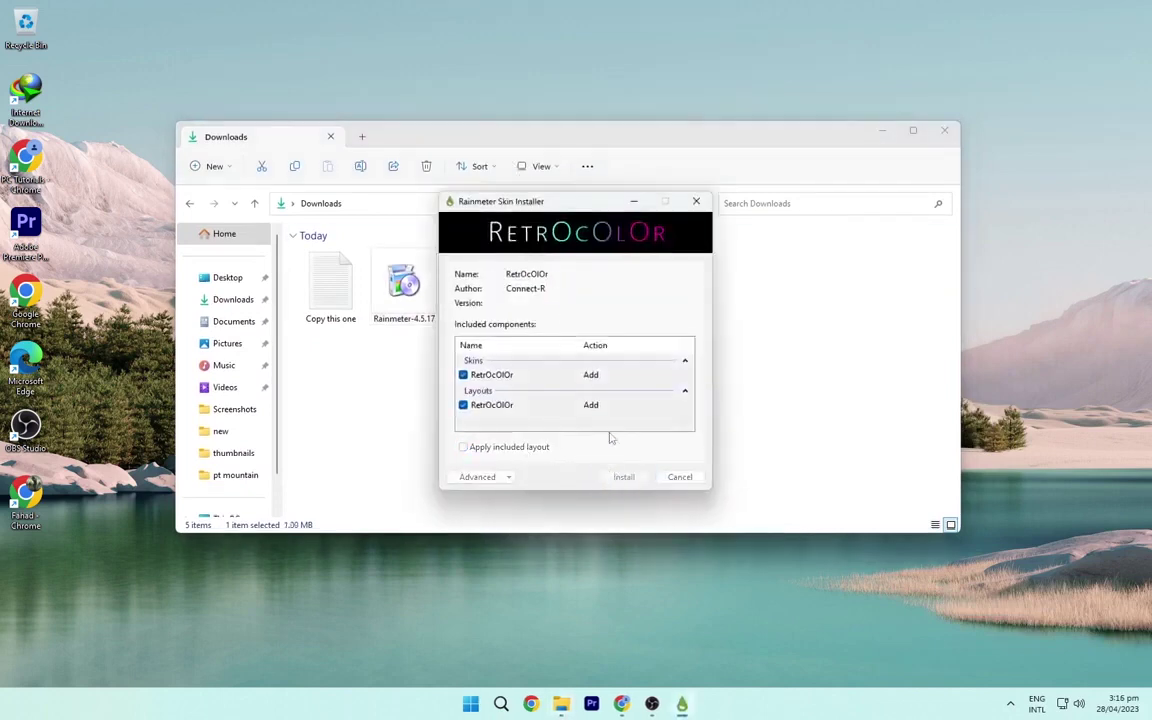
click(624, 284)
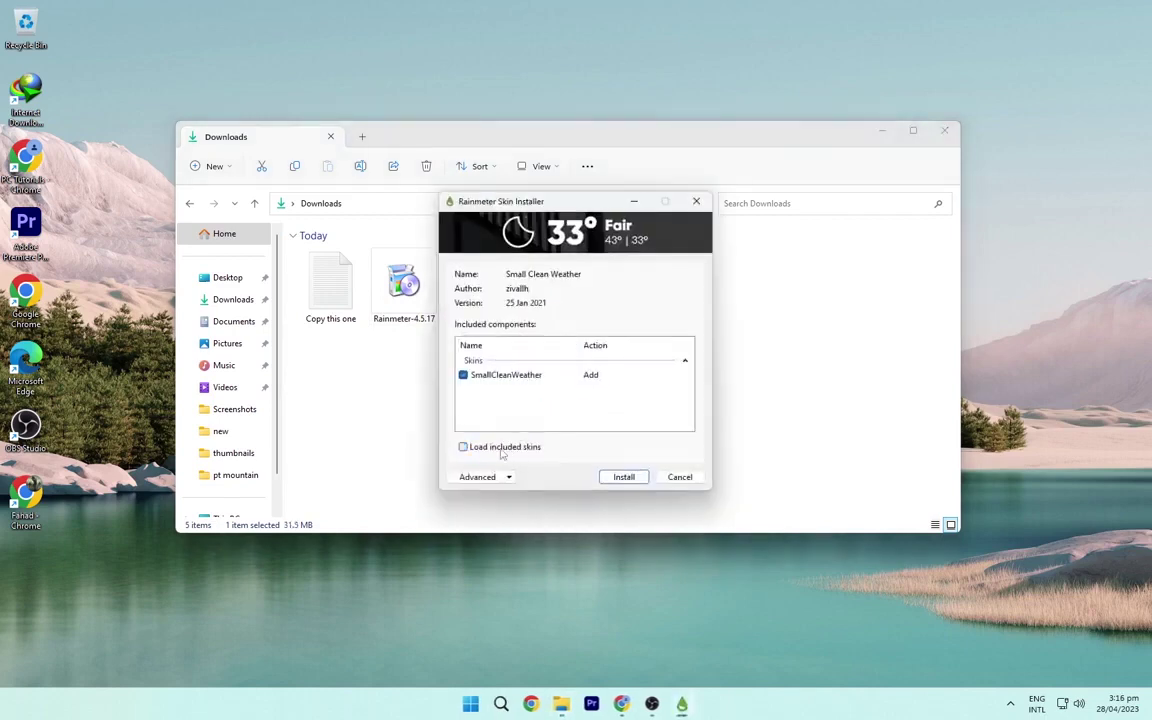
click(619, 479)
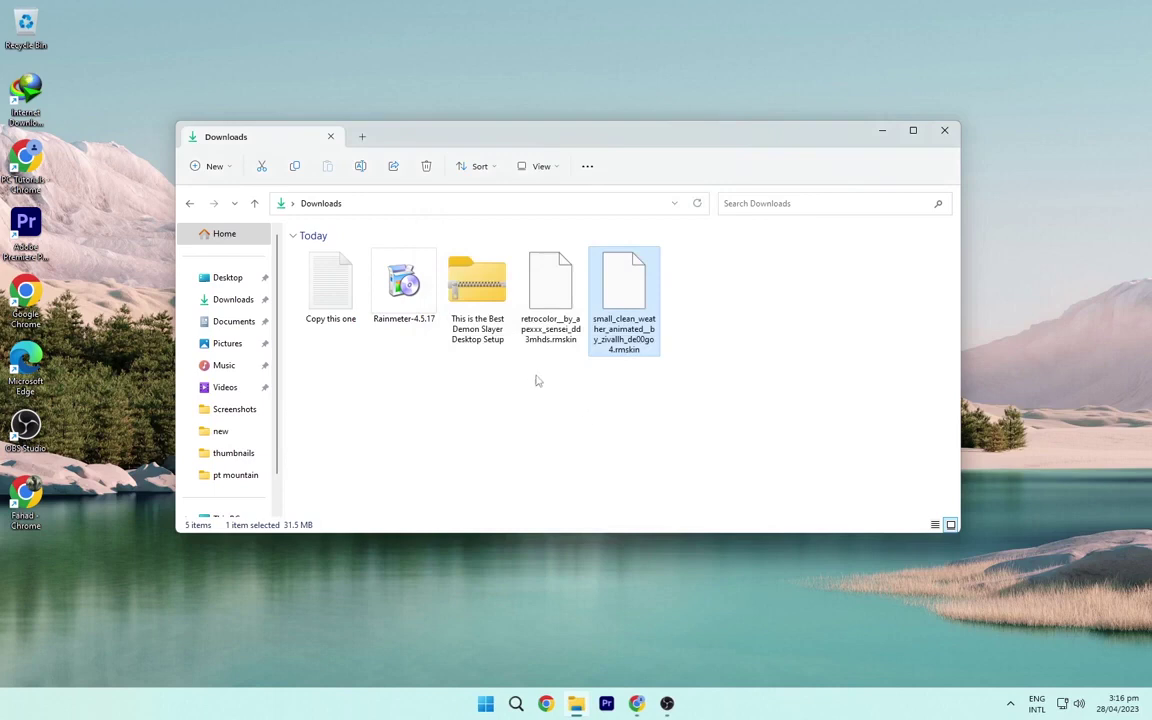
- Extract the Demon Slayer Desktop Setup archive into its own folder in Downloads and delete the zip file
right_click(484, 294)
mouse_move(598, 591)
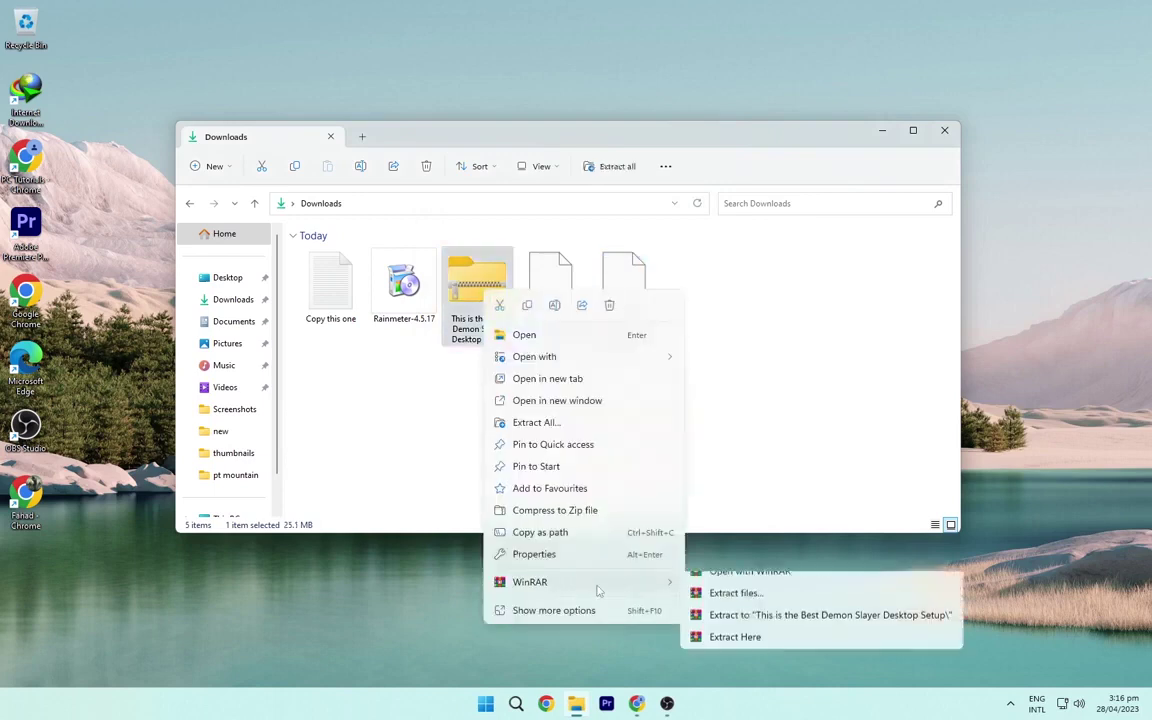
click(699, 599)
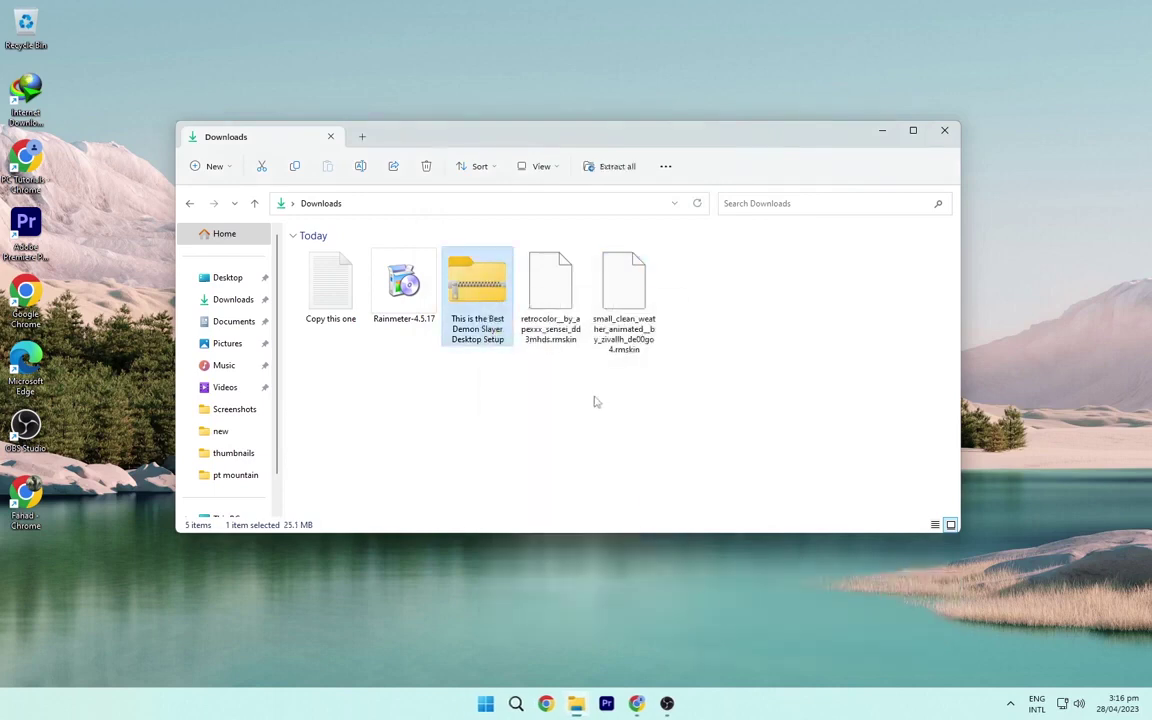
click(452, 308)
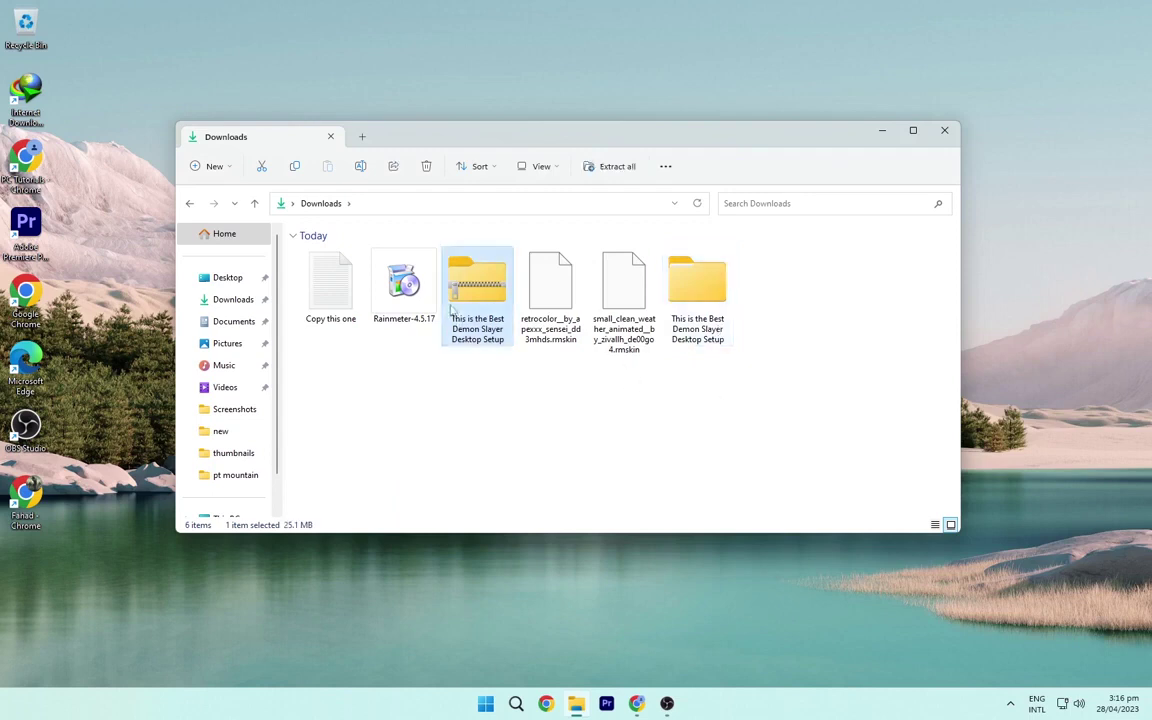
key(Delete)
- Read the readme file in the Move folder of the extracted Demon Slayer setup and close it
double_click(625, 285)
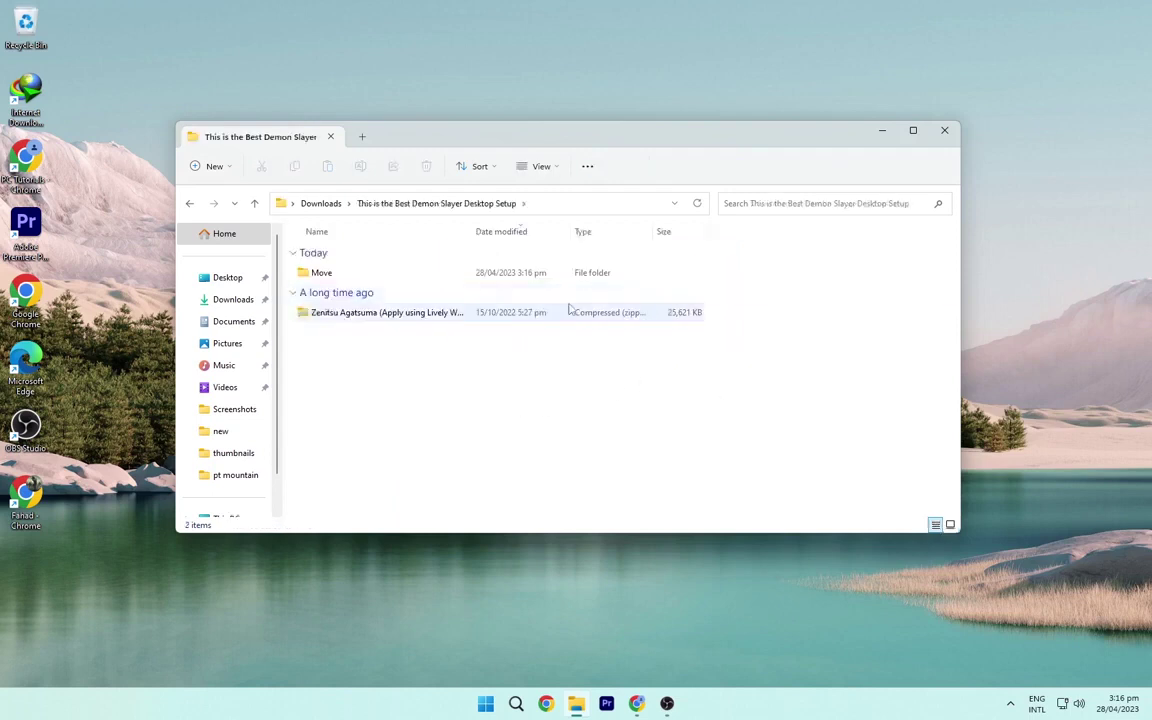
double_click(340, 280)
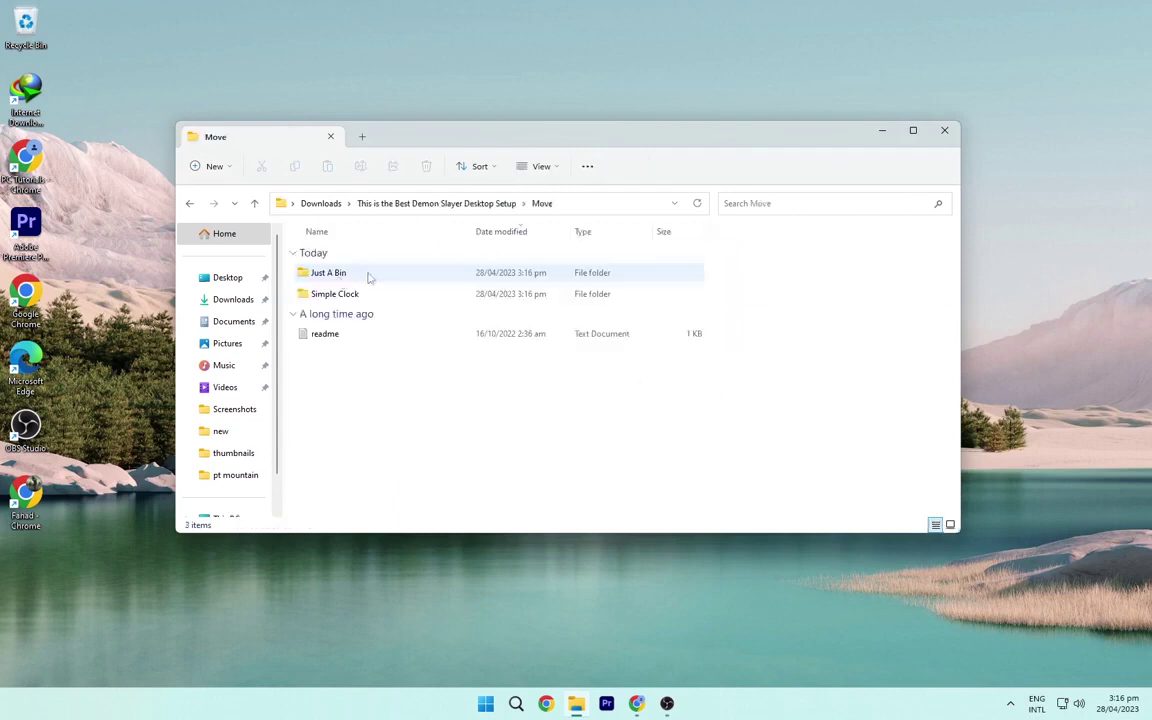
double_click(437, 334)
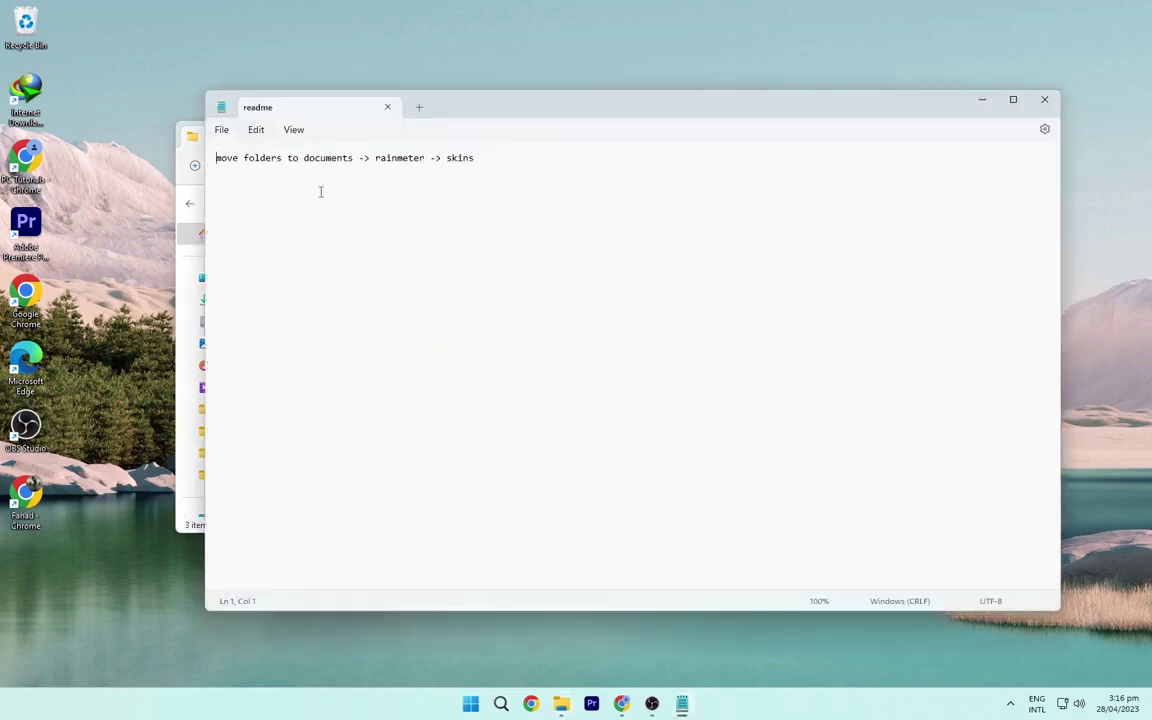
click(1044, 99)
- Copy the Just A Bin and Simple Clock folders into Documents > Rainmeter > Skins and close the folder window
drag(745, 298, 600, 283)
right_click(503, 265)
click(546, 293)
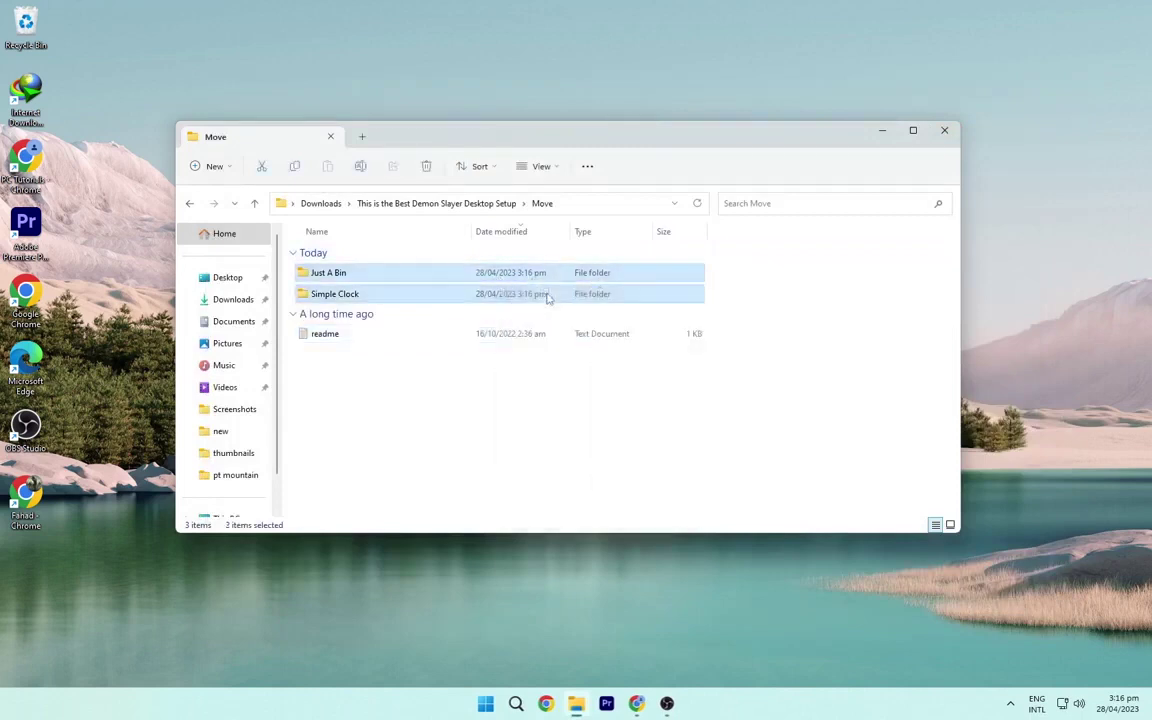
click(234, 322)
double_click(417, 280)
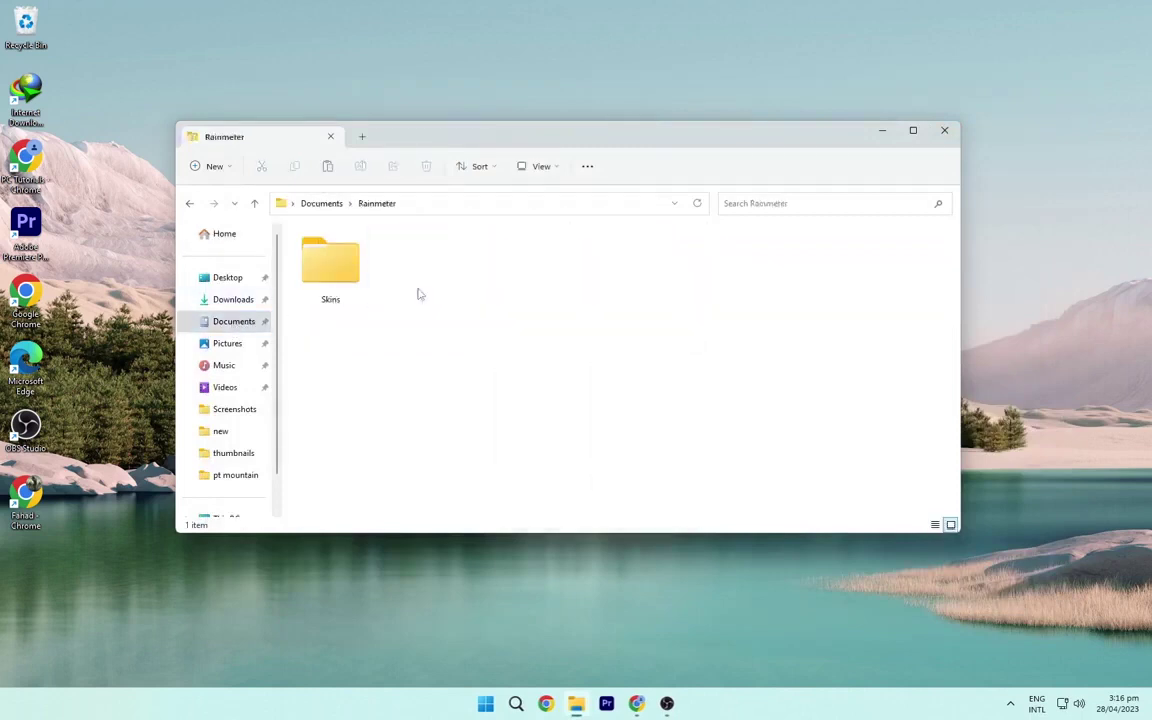
double_click(327, 283)
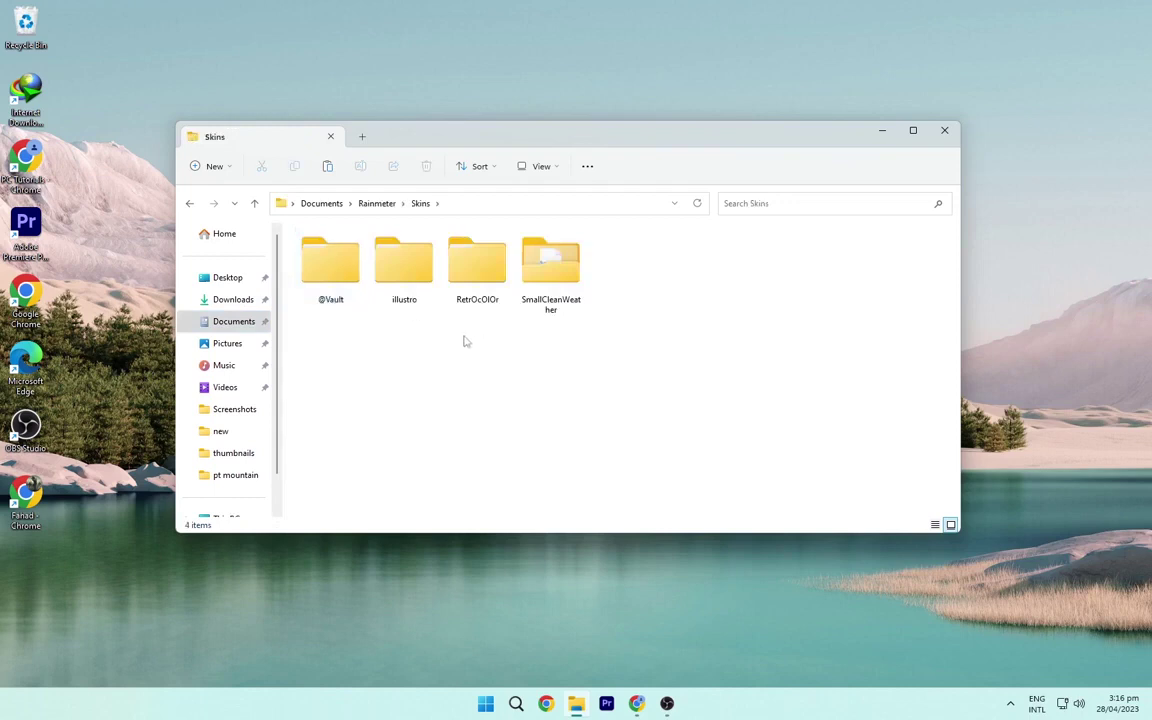
right_click(465, 342)
click(482, 352)
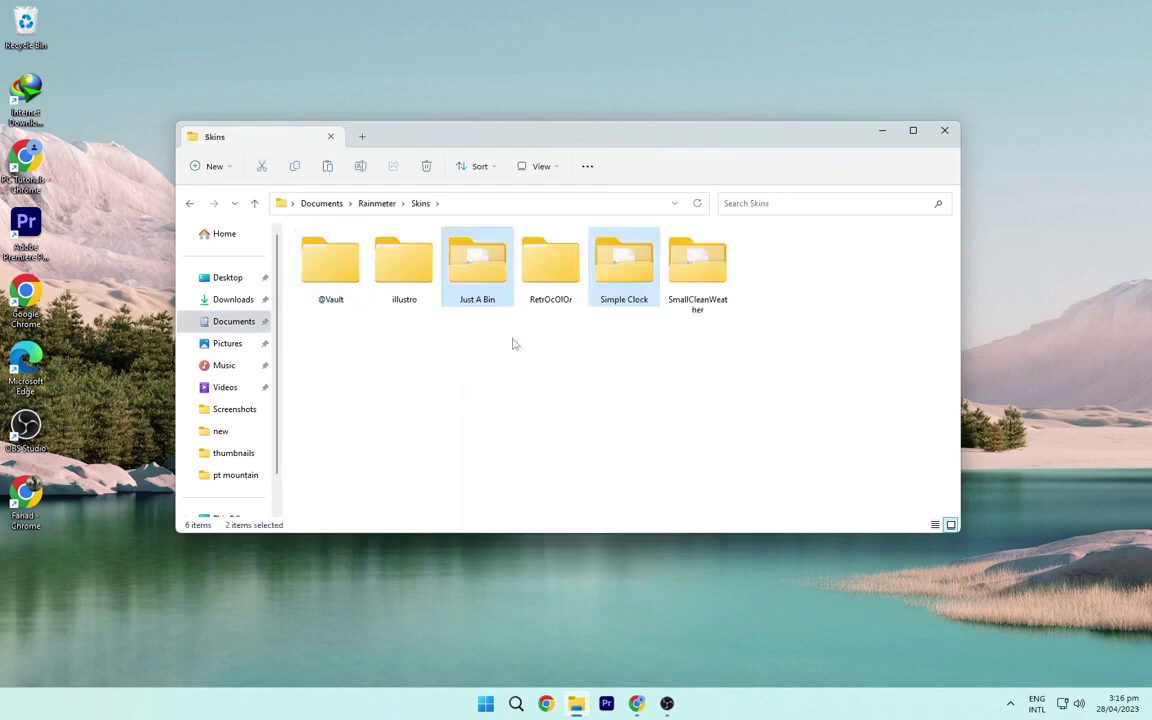
click(520, 354)
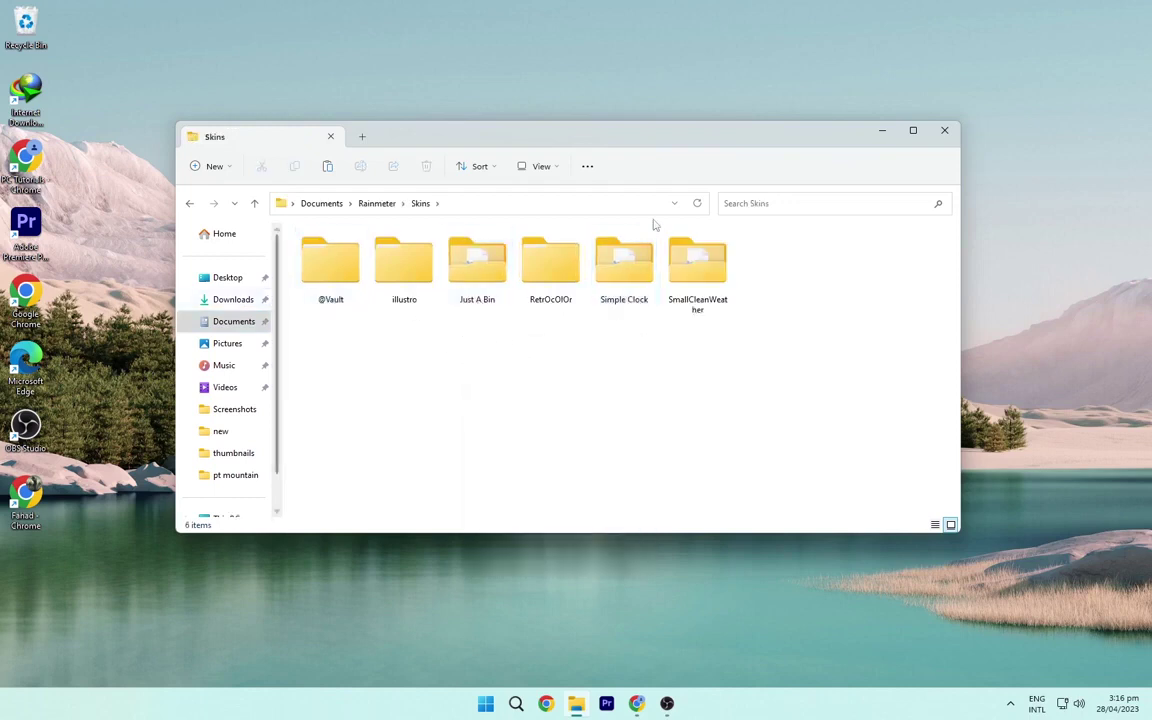
click(944, 130)
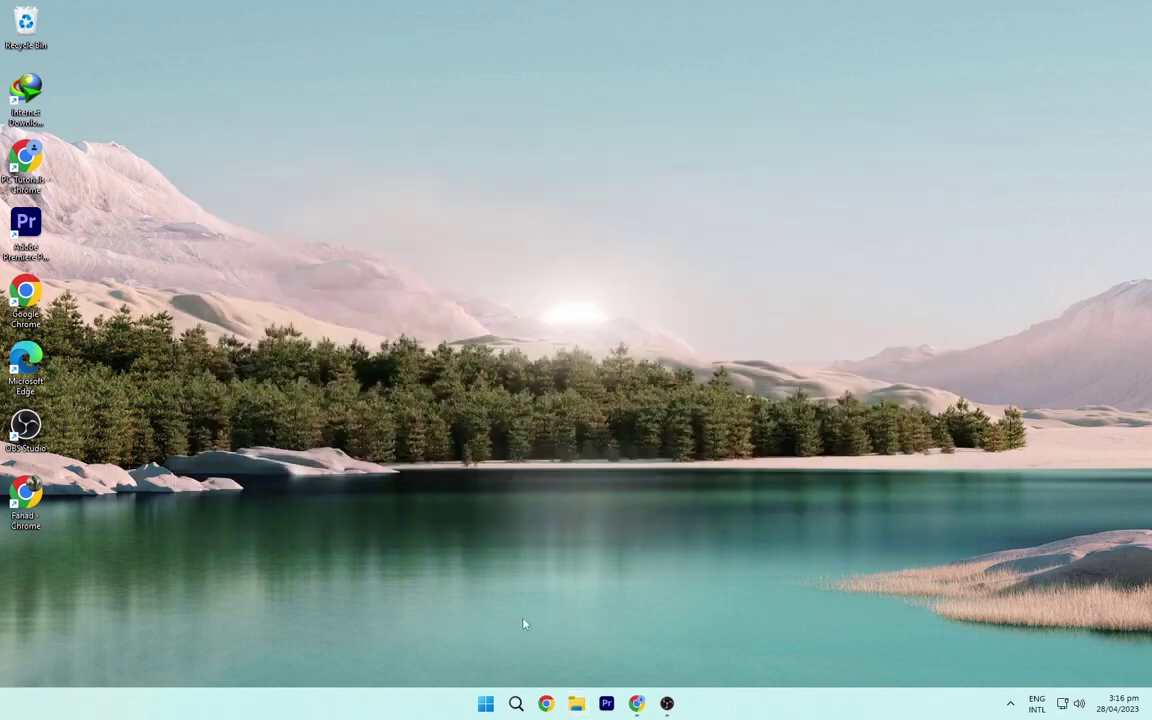
- Search the Microsoft Store for "live wall", open Lively Wallpaper from the results and minimize the store window
key(super)
click(605, 302)
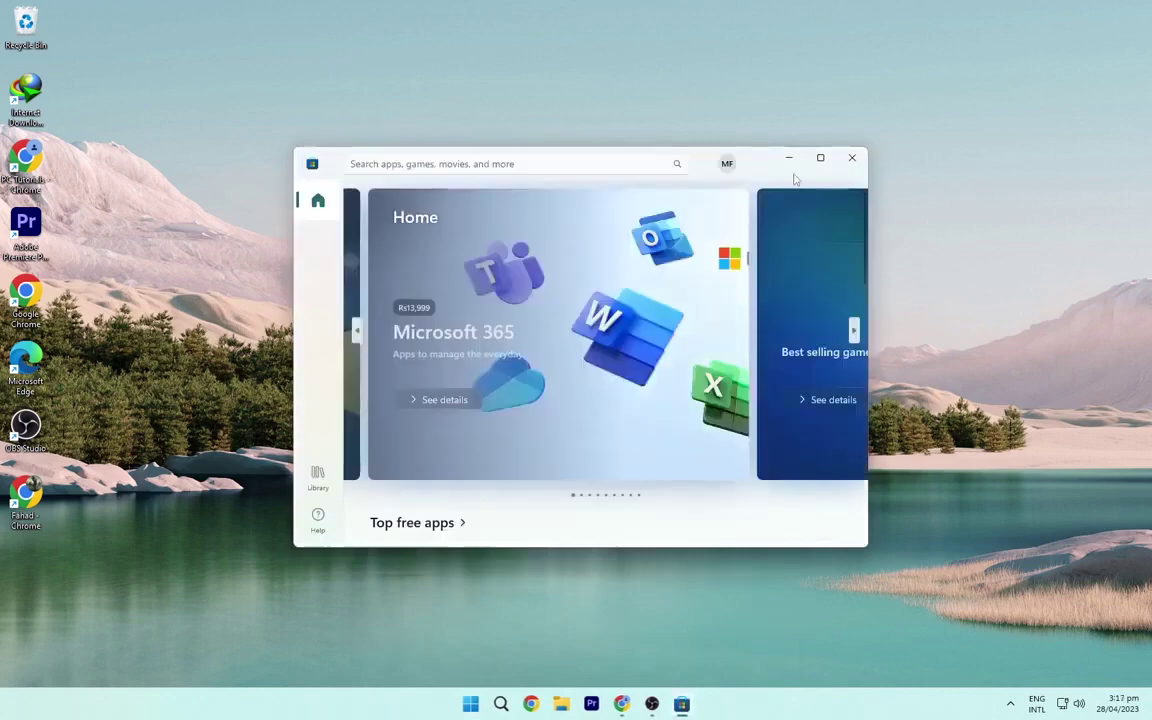
click(820, 157)
click(514, 14)
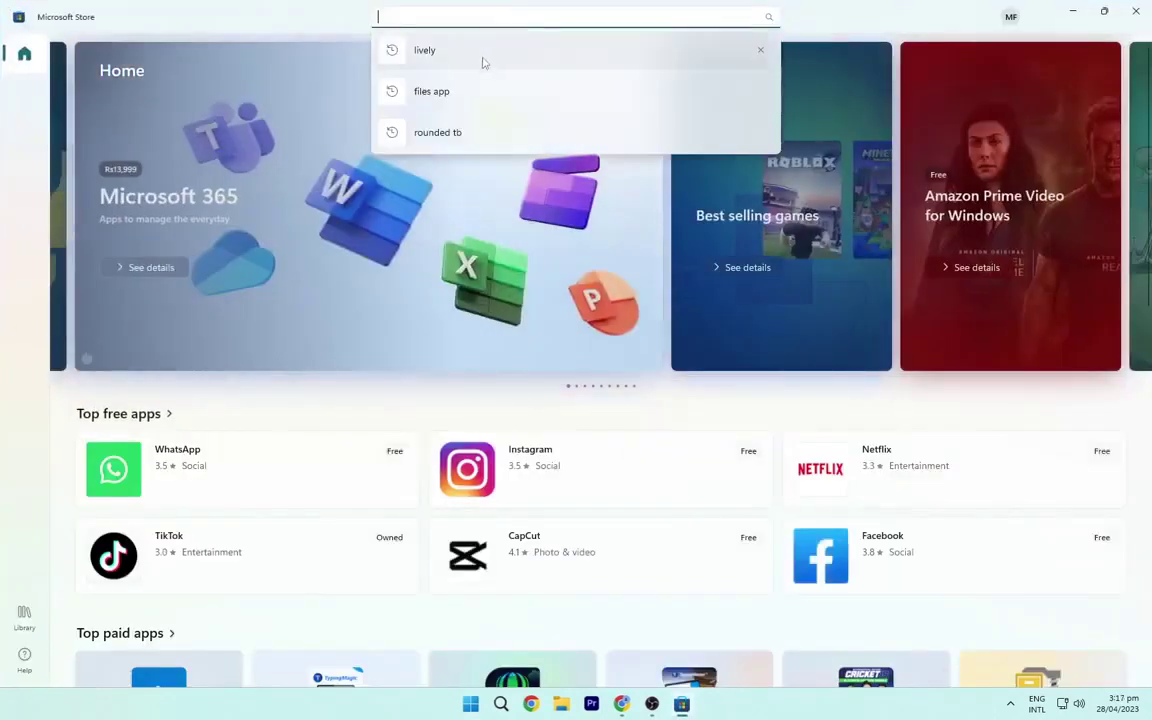
text(livw)
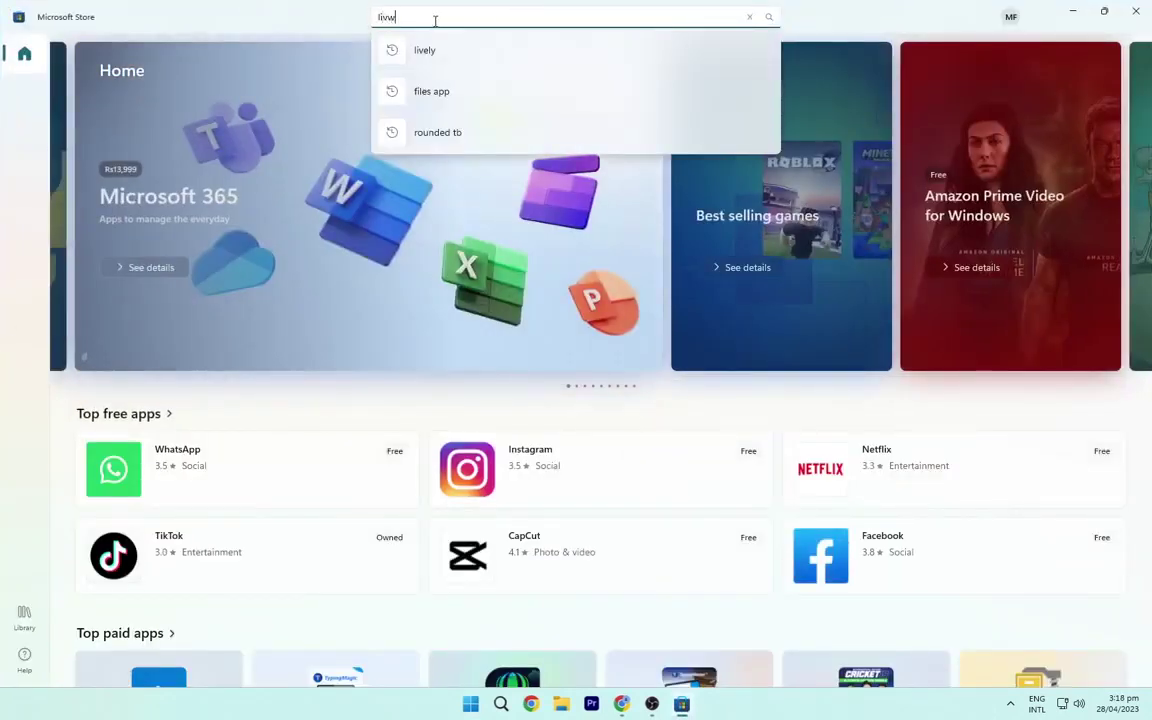
text(= wall)
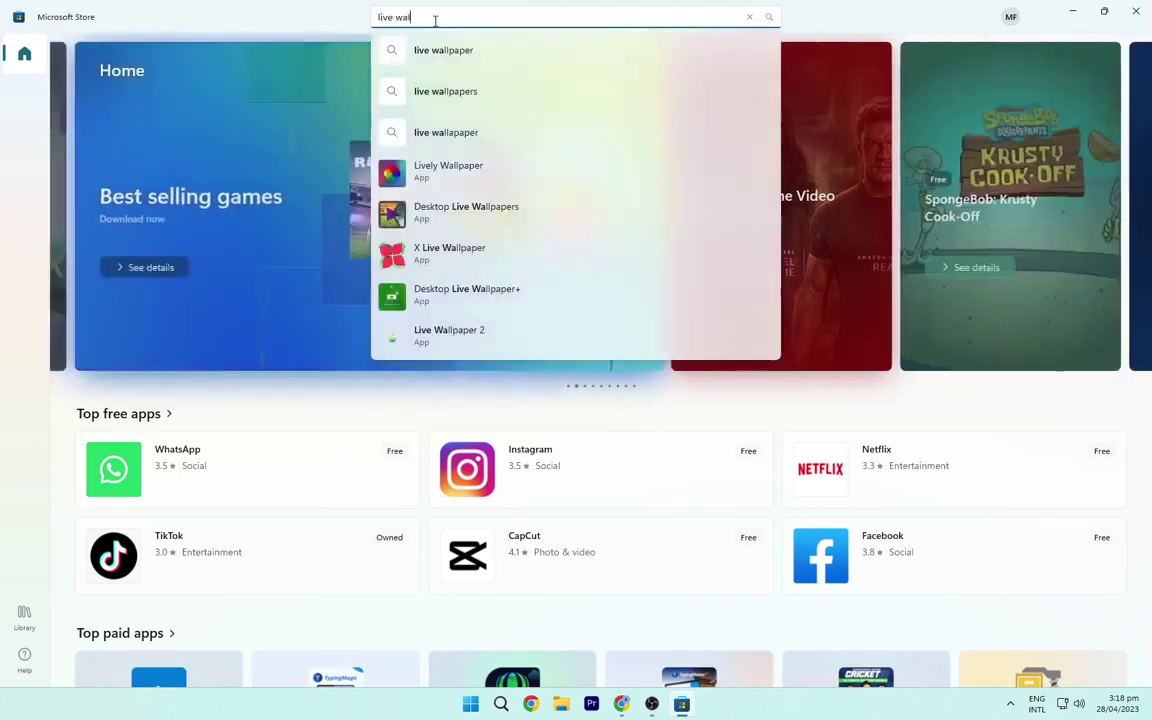
click(427, 178)
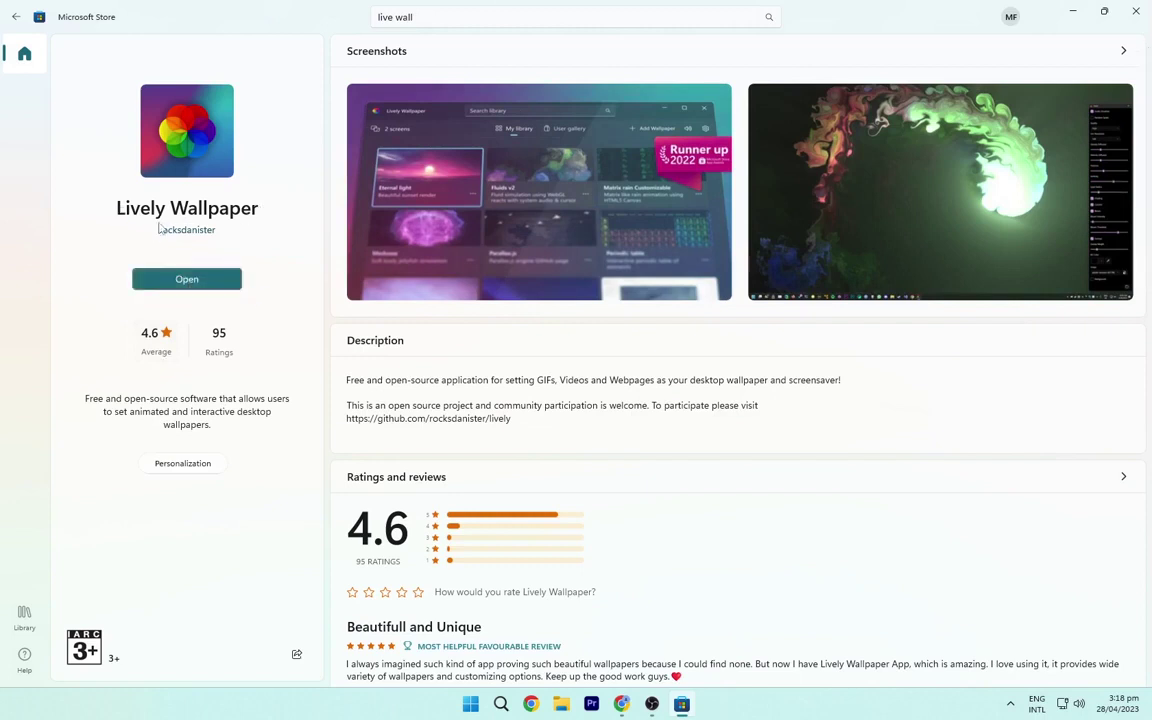
click(1070, 14)
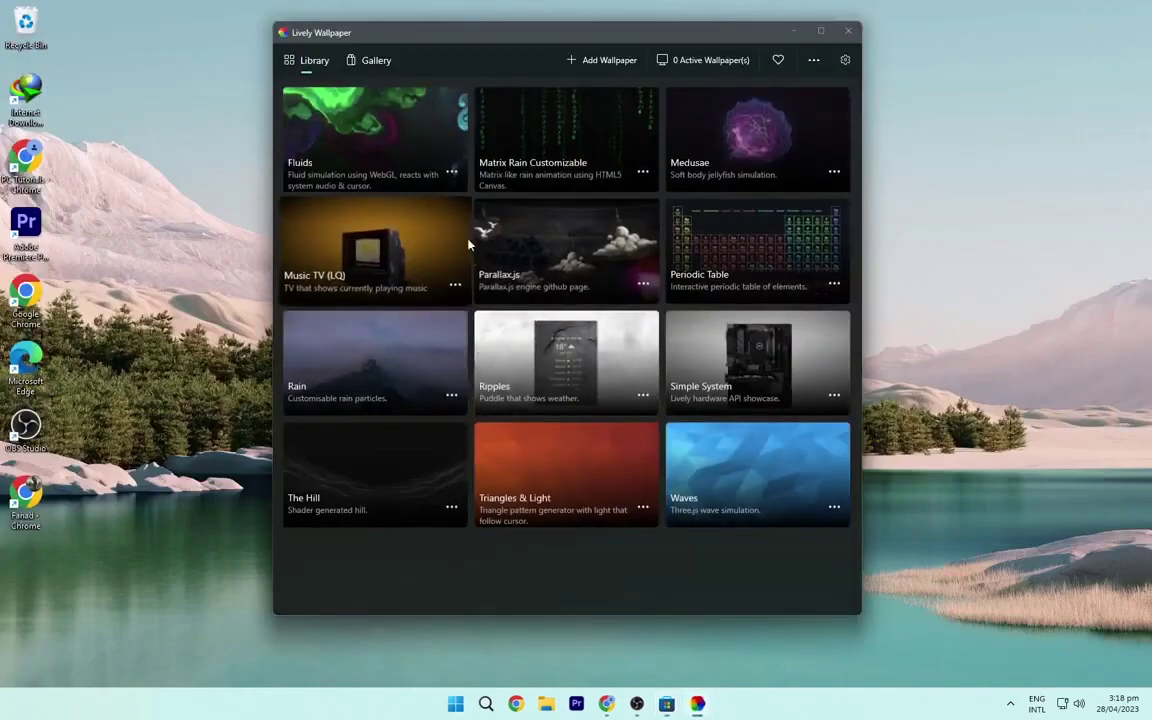
- Add the Zenitsu Agatsuma zip from Downloads > This is the Best Demon Slayer Desktop Setup as a wallpaper in Lively and minimize the window
click(600, 60)
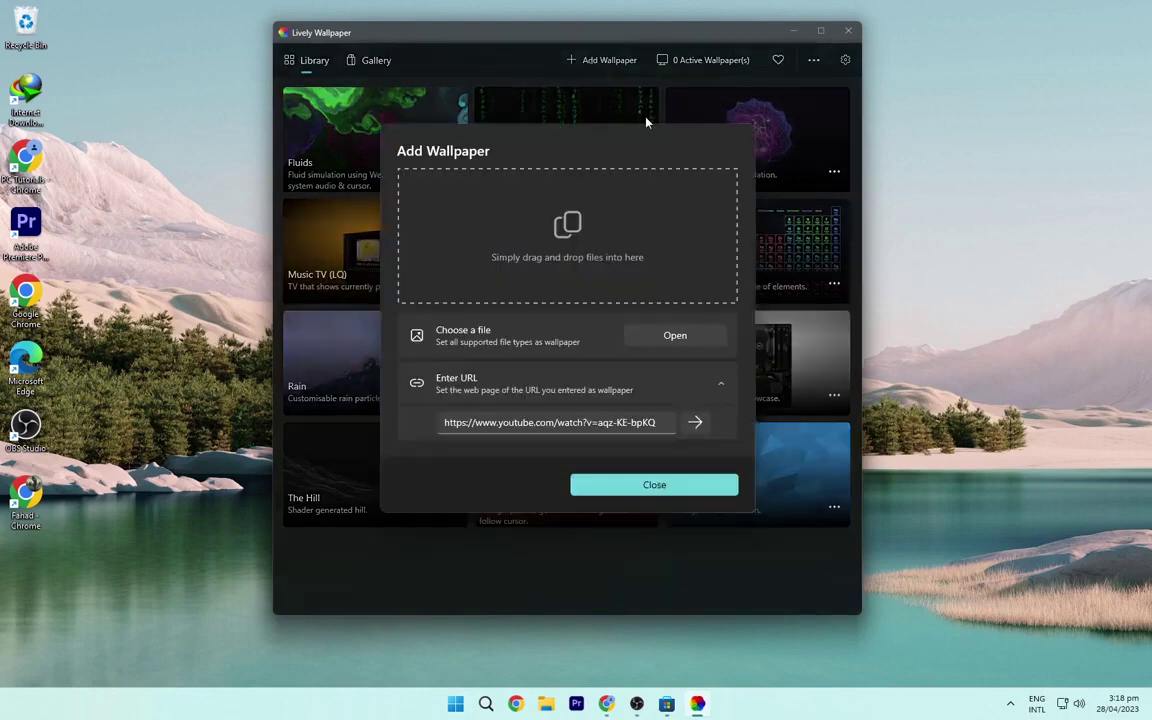
click(690, 341)
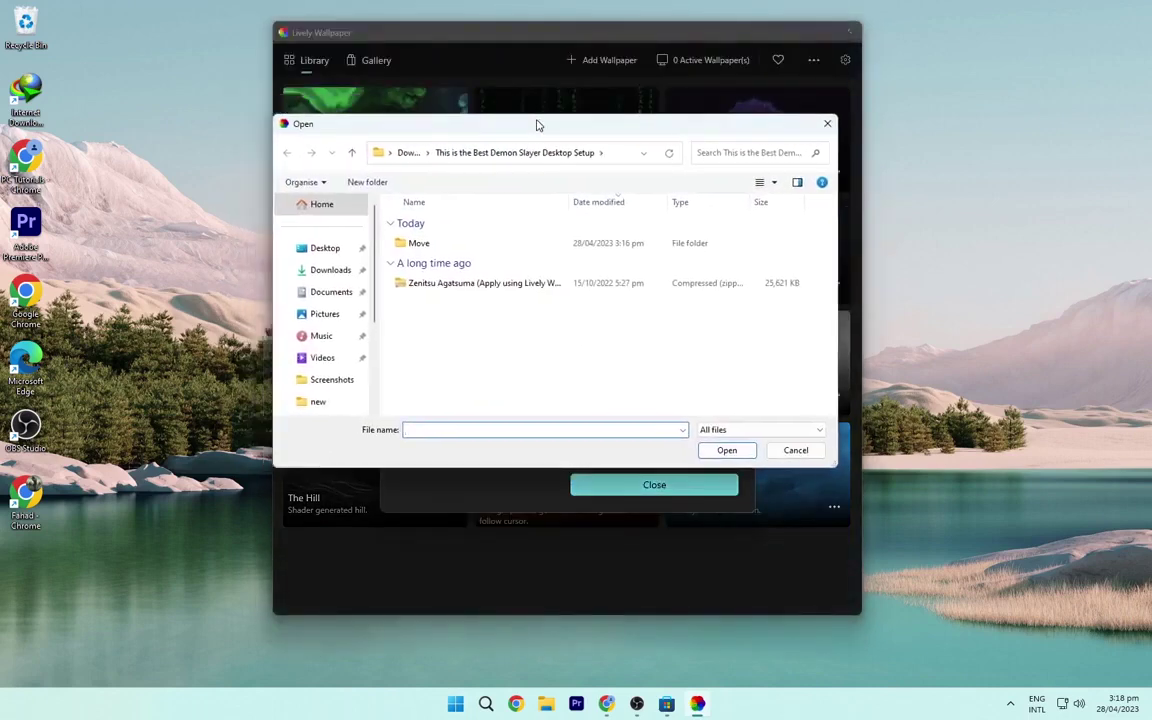
click(315, 275)
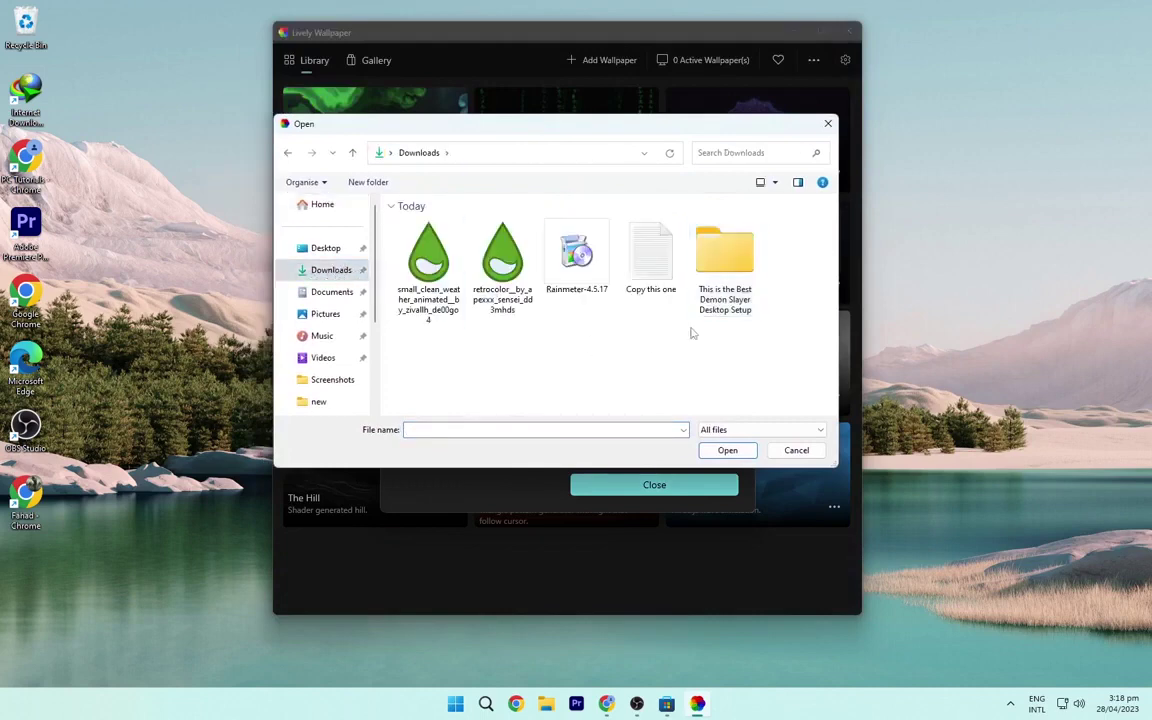
double_click(726, 317)
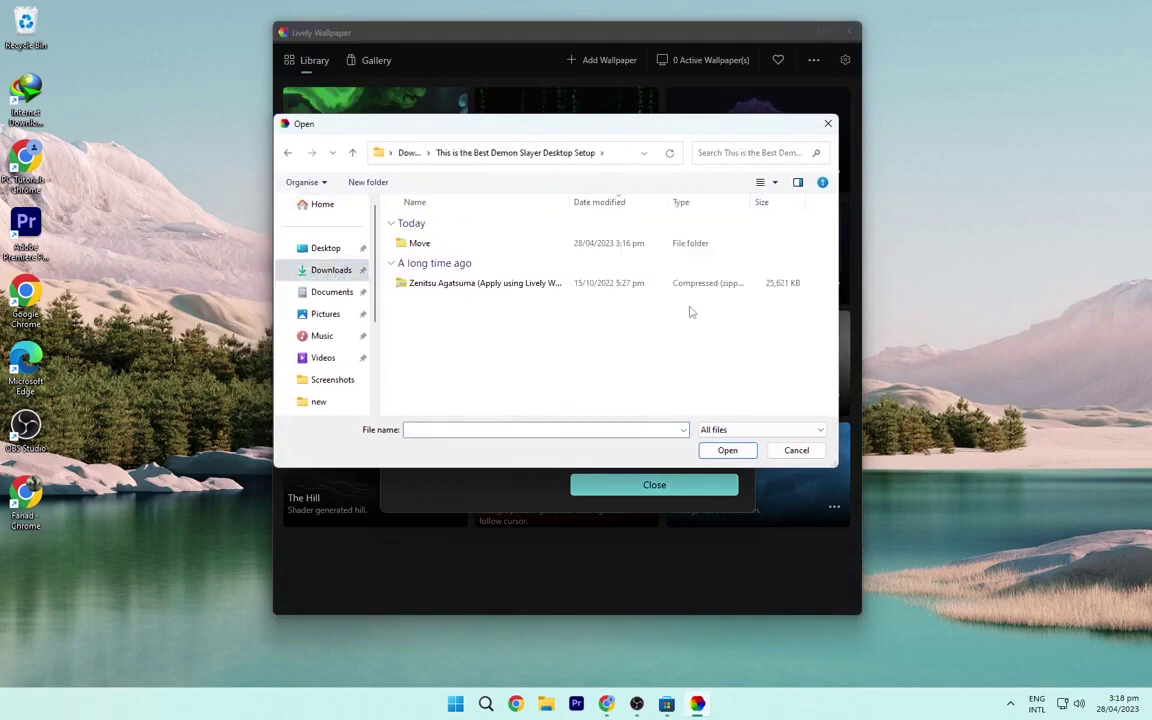
click(417, 287)
click(727, 450)
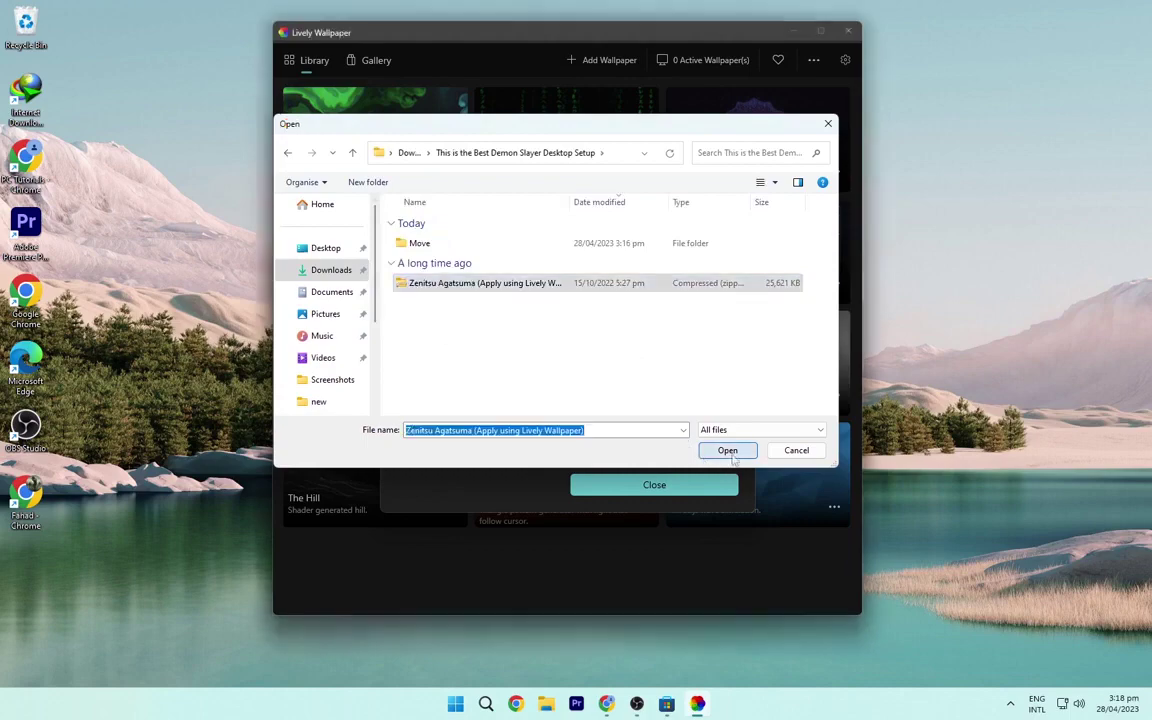
scroll(430, 450, down, 1)
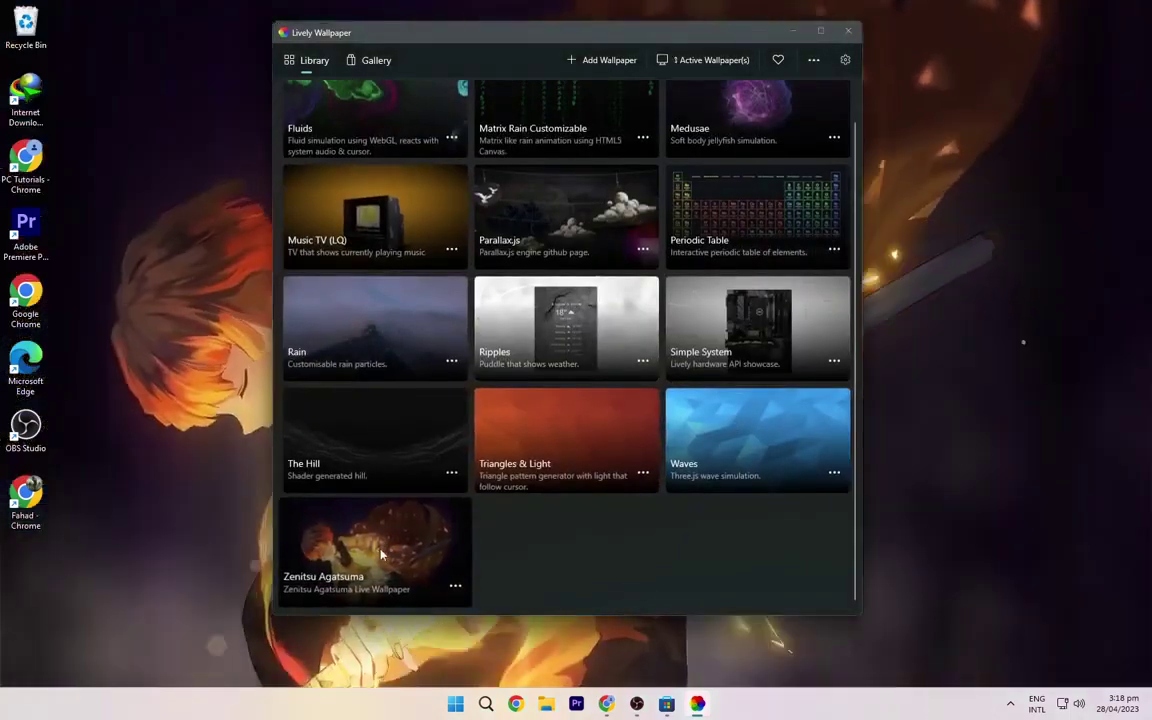
click(793, 32)
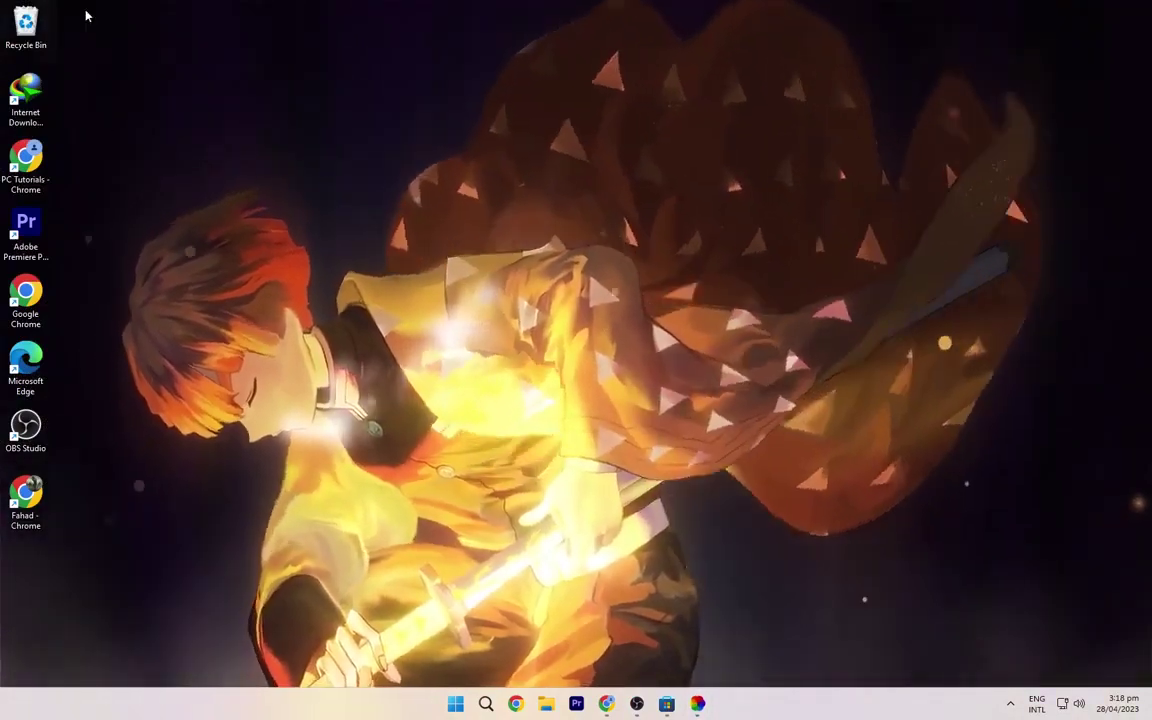
- Hide all the icons on the desktop
right_click(125, 108)
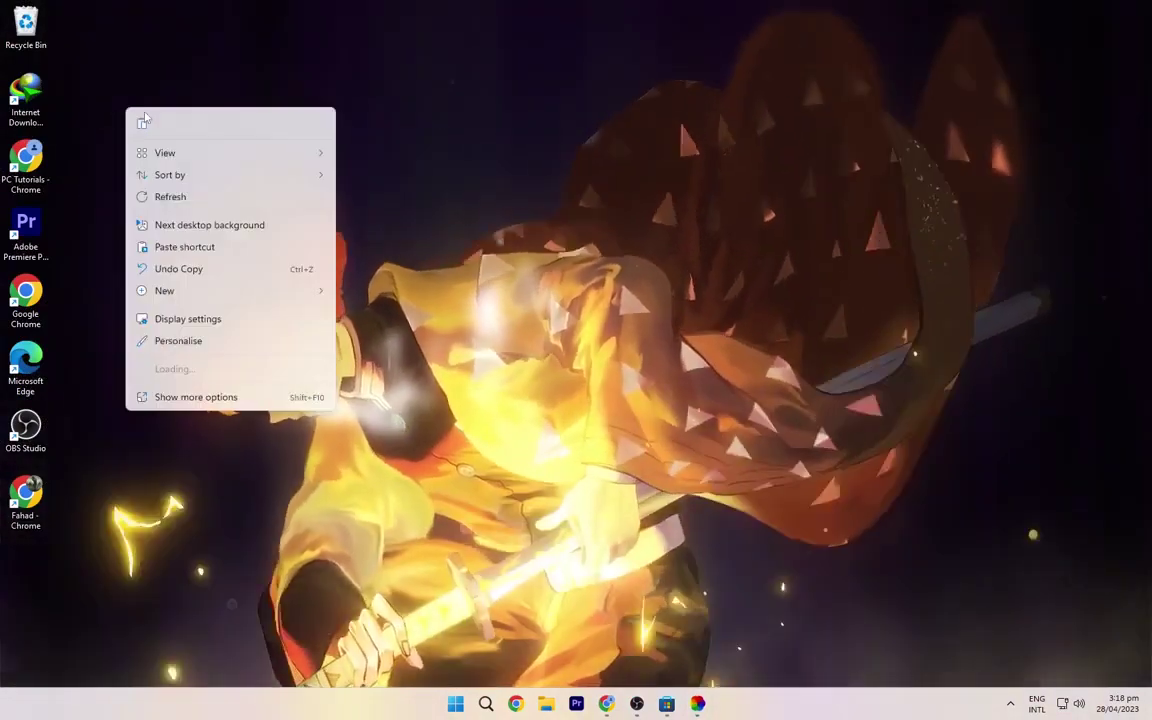
mouse_move(294, 160)
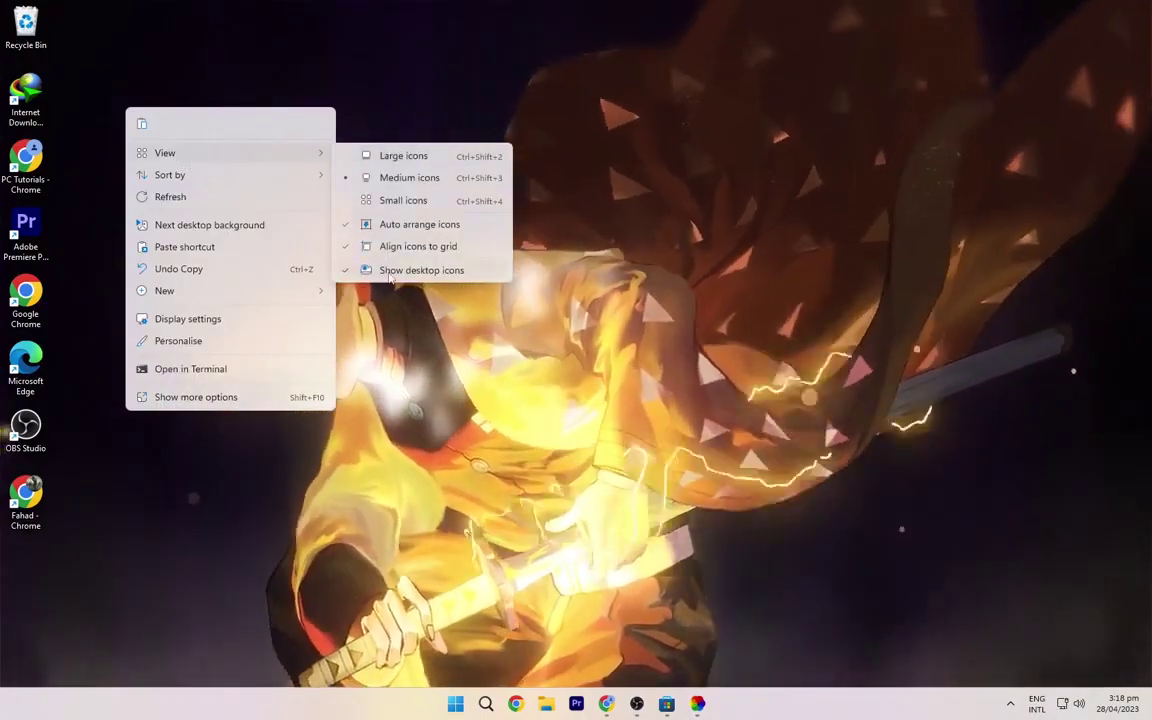
click(421, 270)
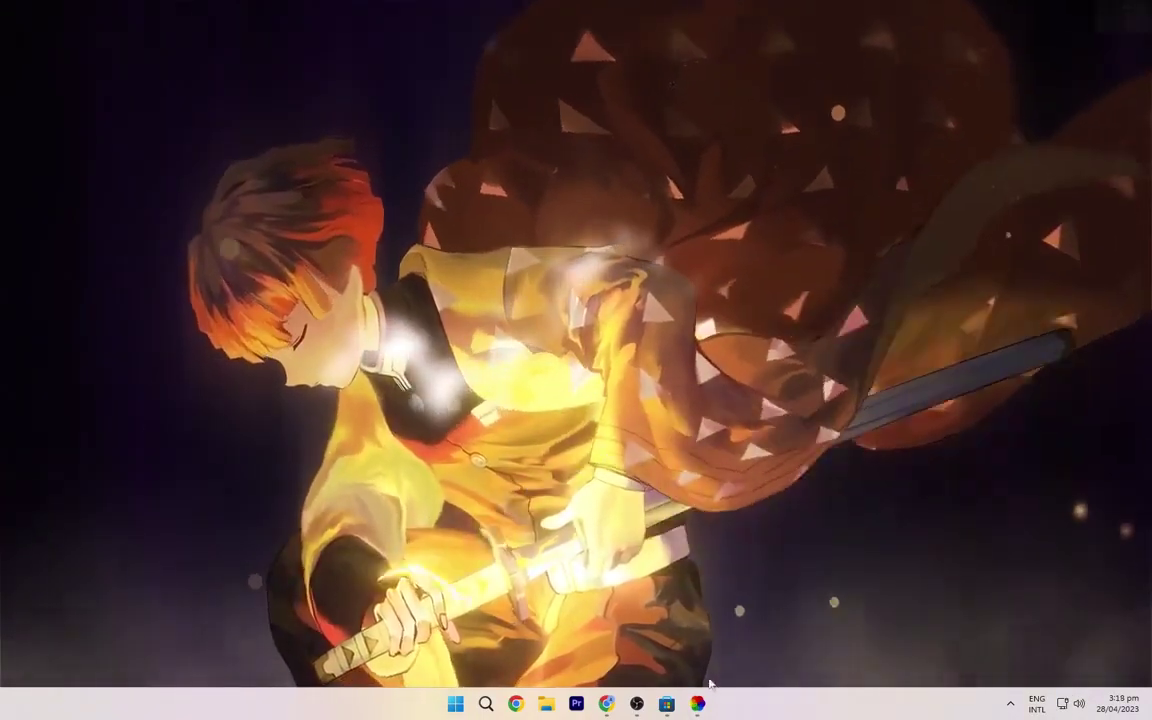
- Choose the Lite user interface option in Lively Wallpaper's general settings and close its window
click(697, 704)
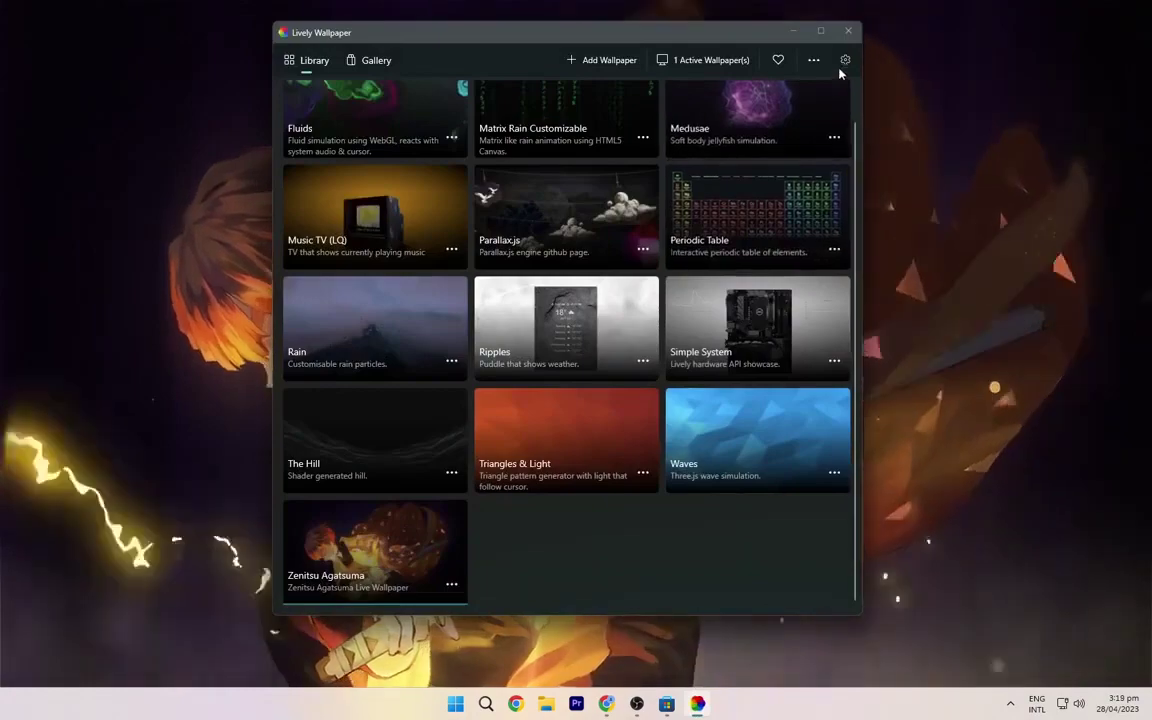
click(844, 60)
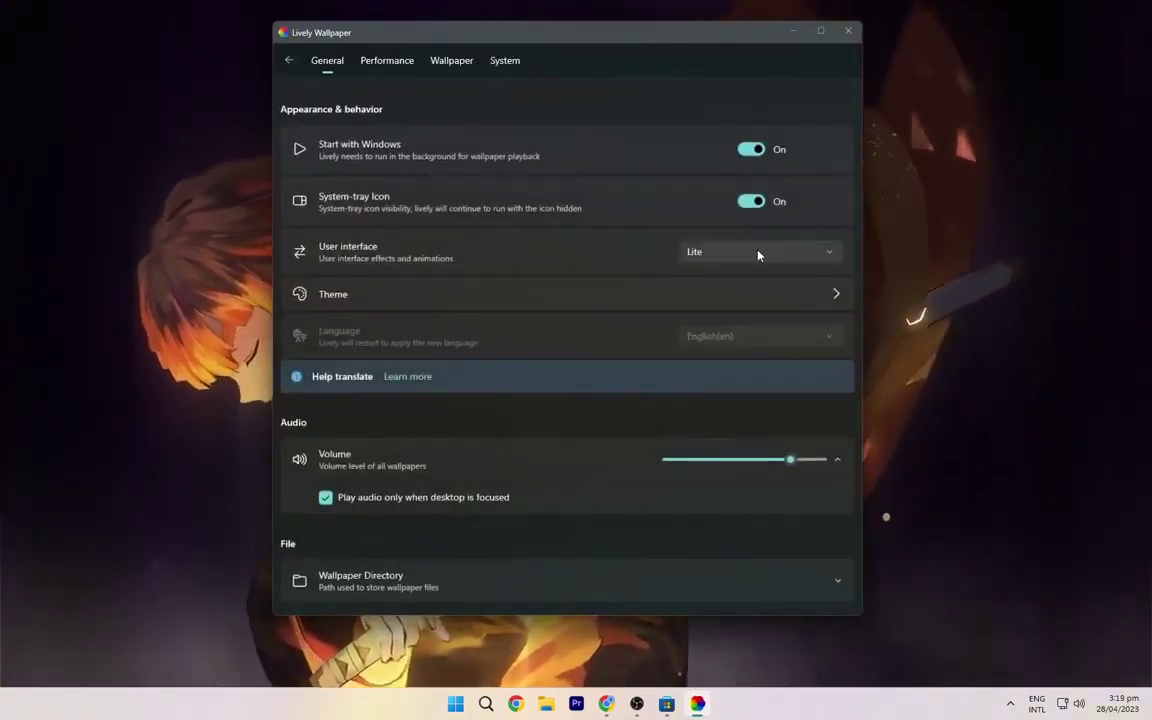
click(754, 252)
click(712, 255)
click(842, 38)
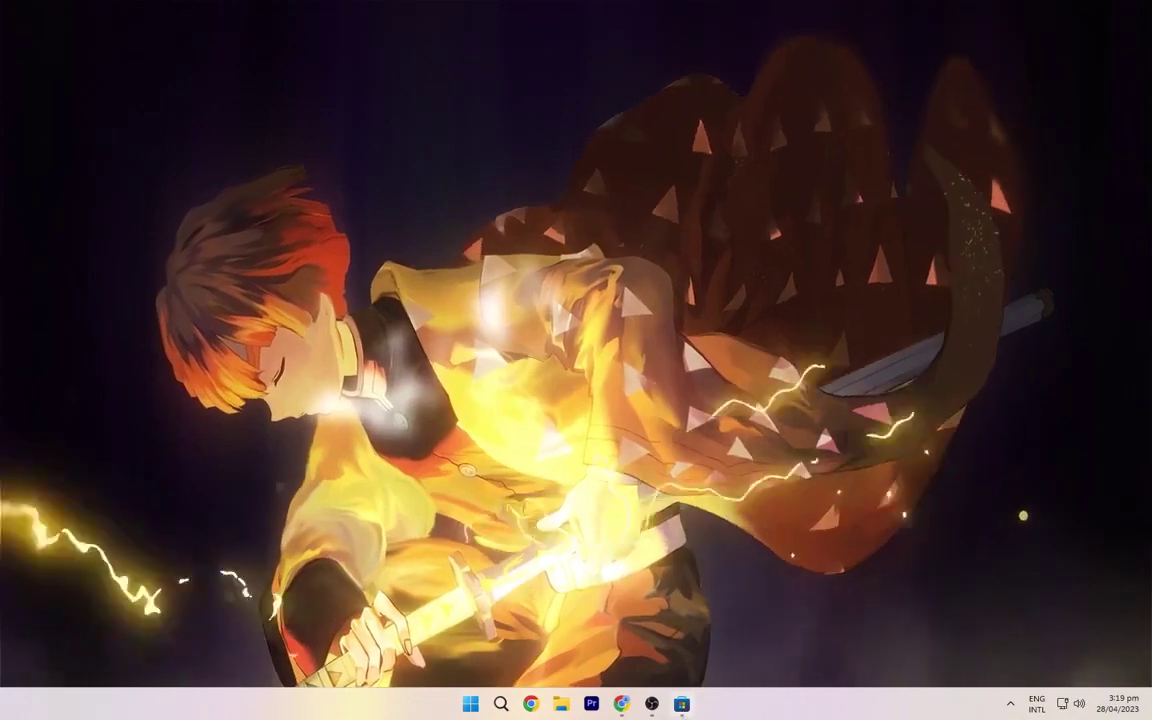
- Set the Windows taskbar to hide automatically, and close the Settings and Microsoft Store windows
right_click(742, 703)
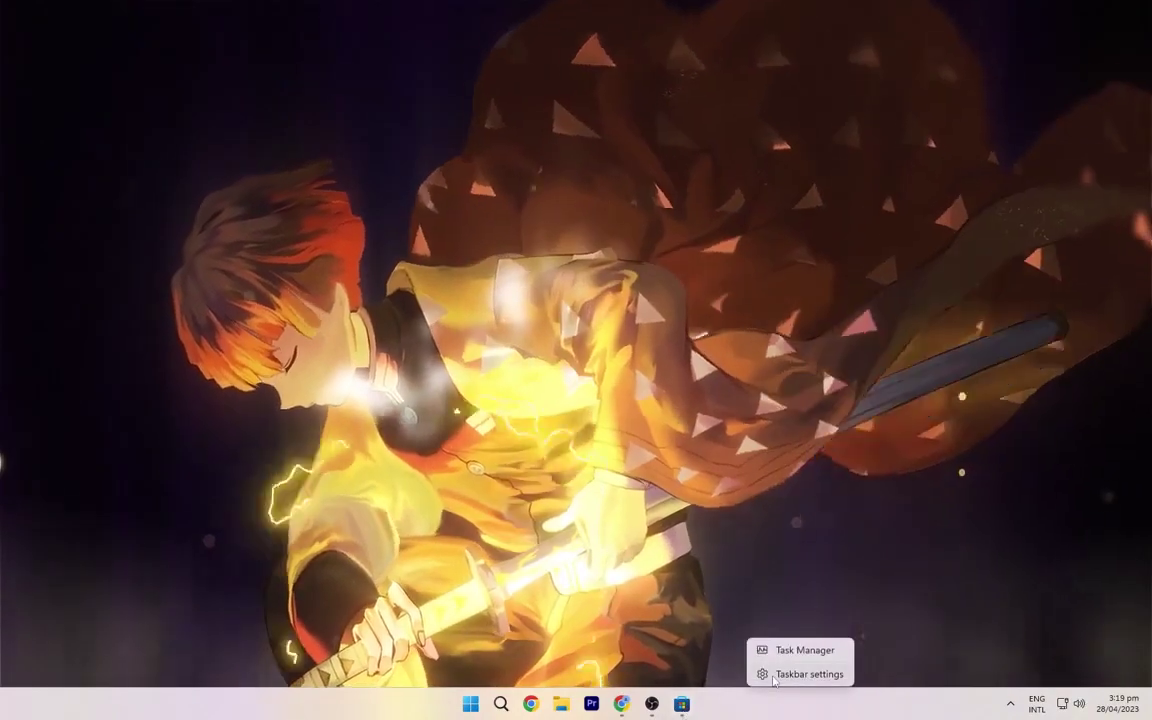
click(805, 673)
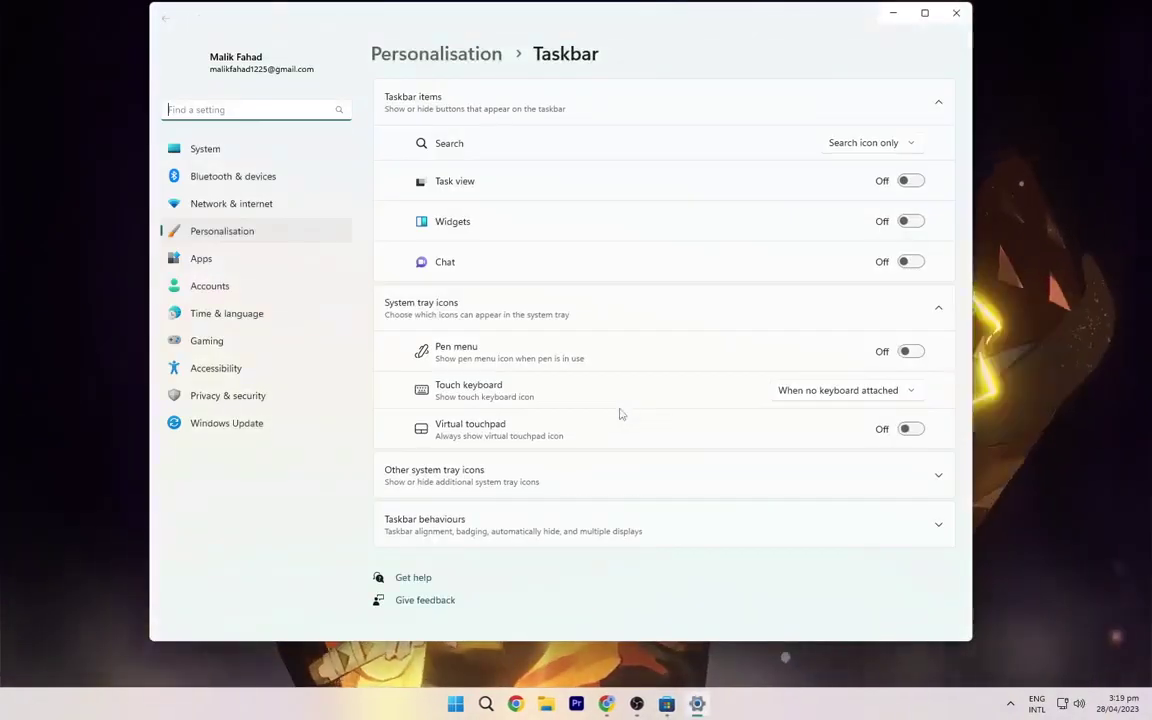
click(535, 546)
scroll(522, 540, down, 2)
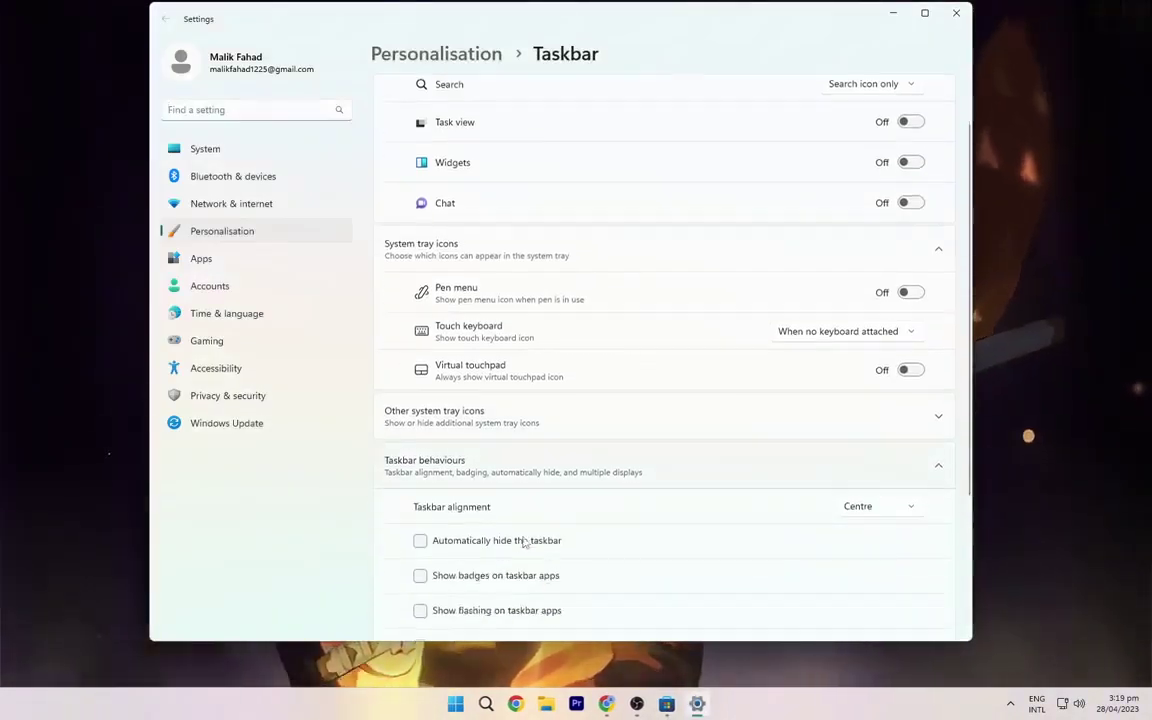
click(420, 430)
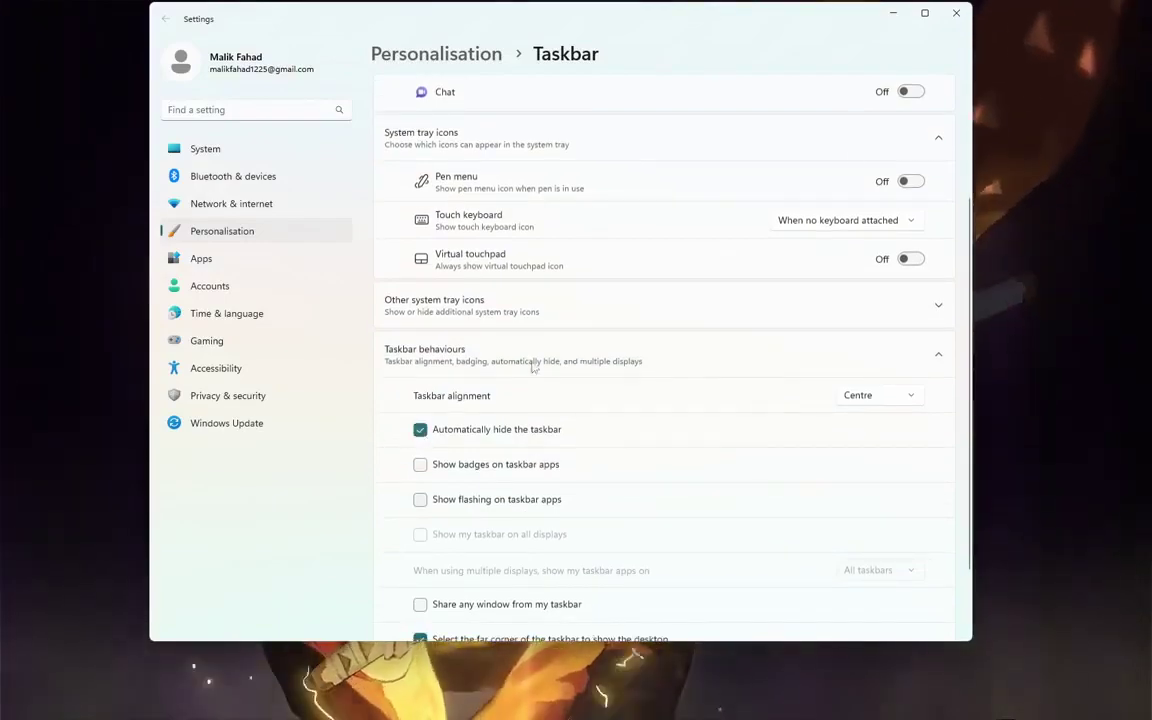
click(956, 13)
mouse_move(681, 700)
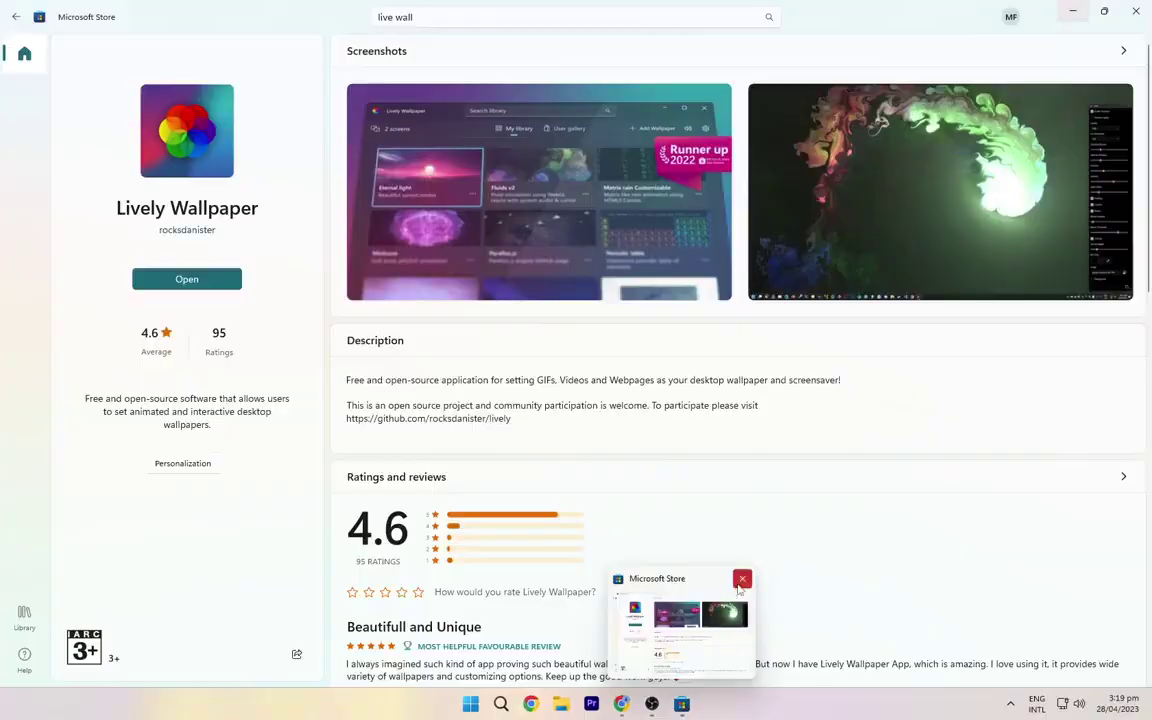
click(742, 580)
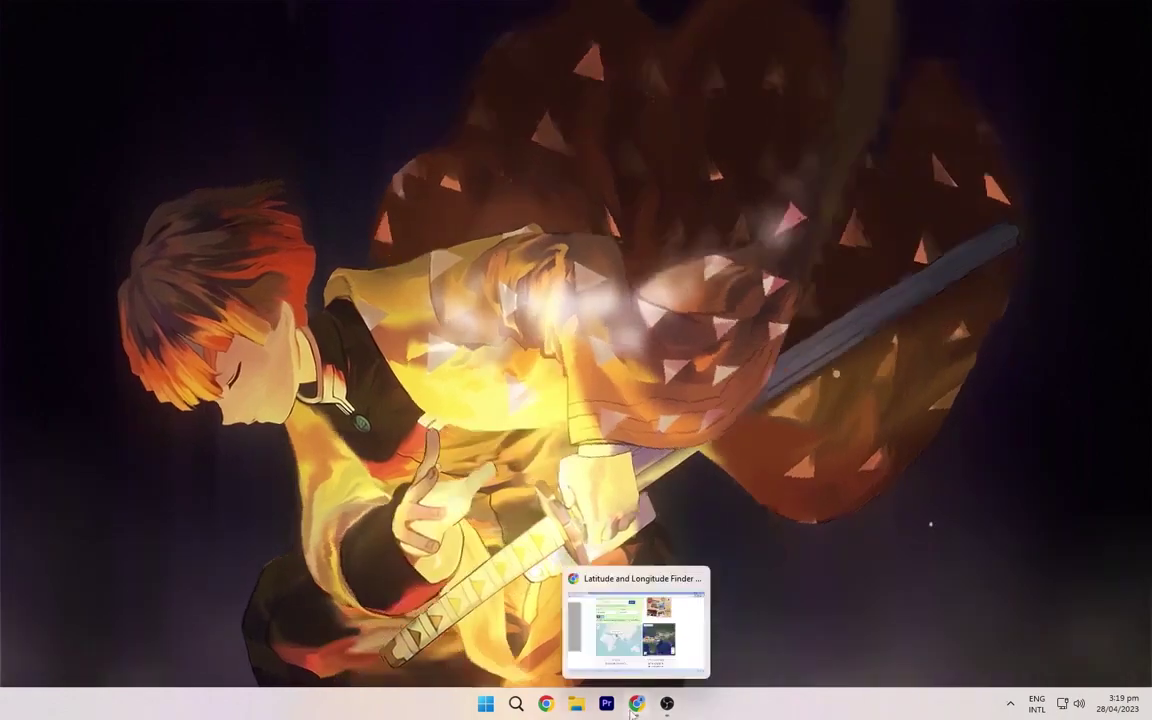
- Load the RetrOcOlOr Music Info skin in the desktop's lower-right corner and the RetrOcOlOr Settings skin from the Rainmeter manager
click(1010, 703)
right_click(984, 636)
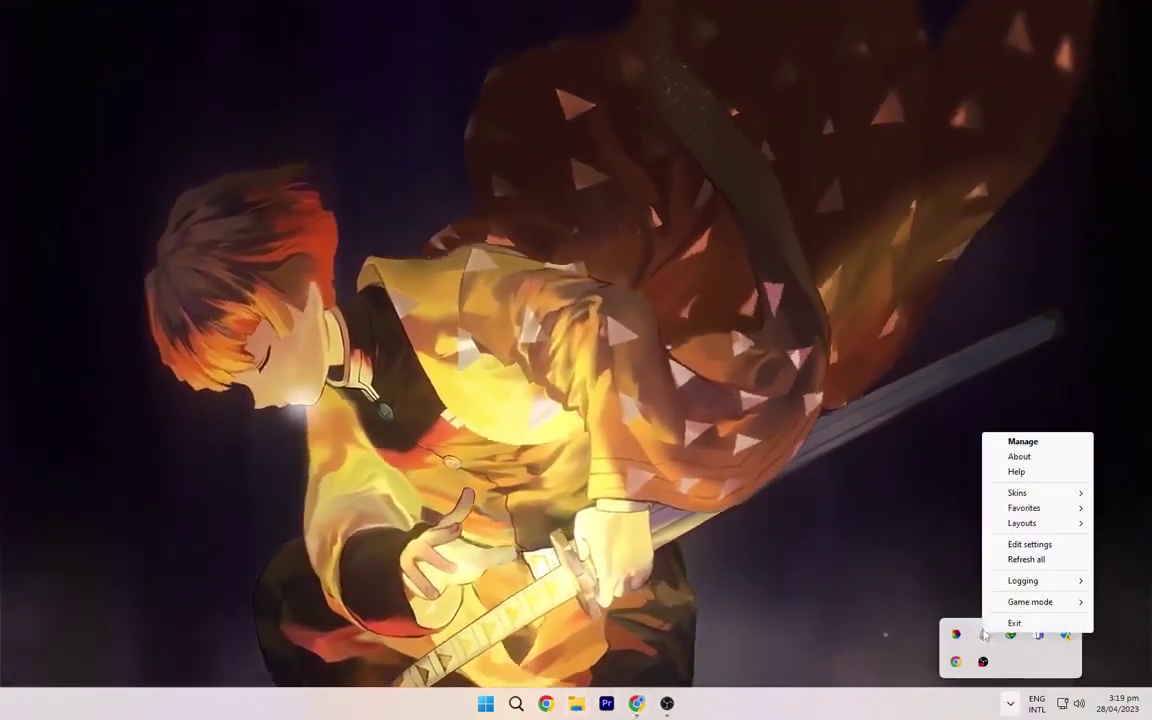
click(1023, 441)
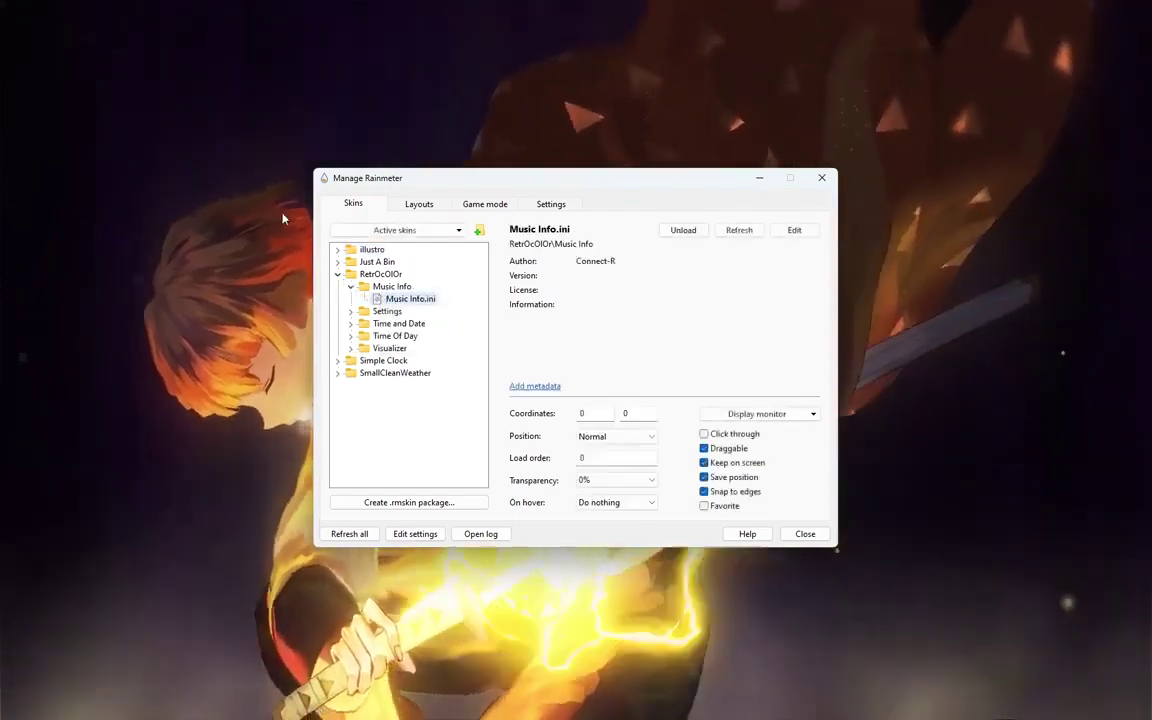
mouse_move(944, 657)
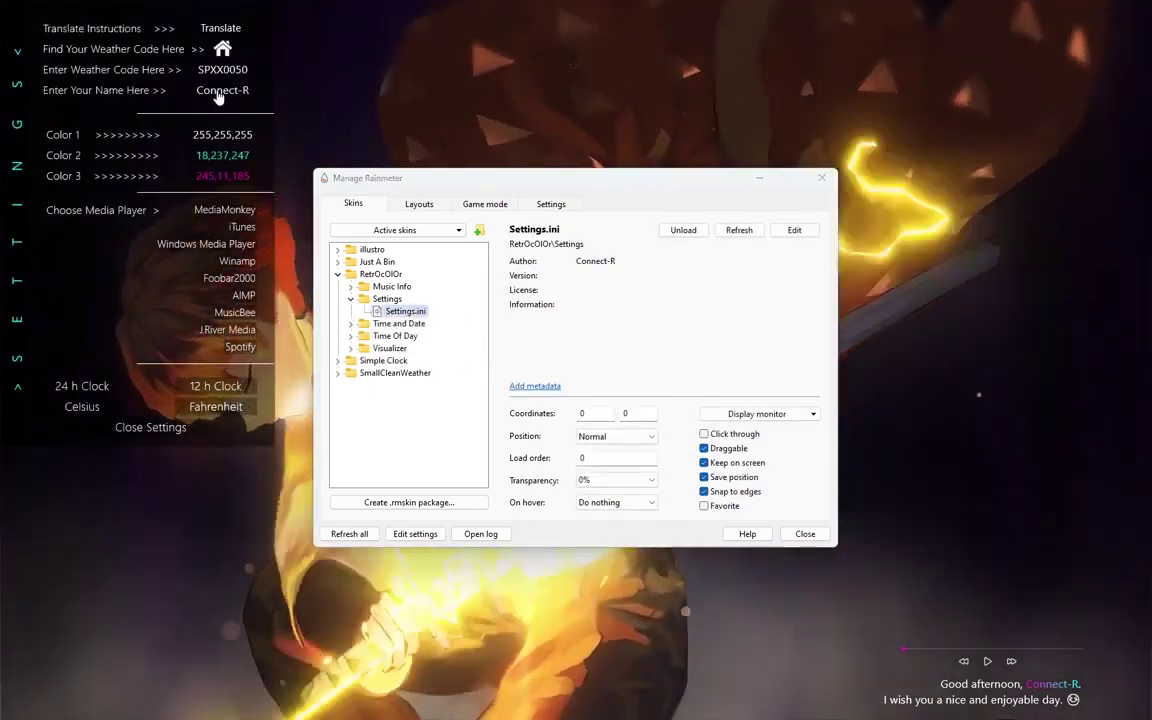
- Set the RetrOcOlOr skin's name to PC Tutorials and its Color 3 to the yellow-orange 255,196,3
click(218, 92)
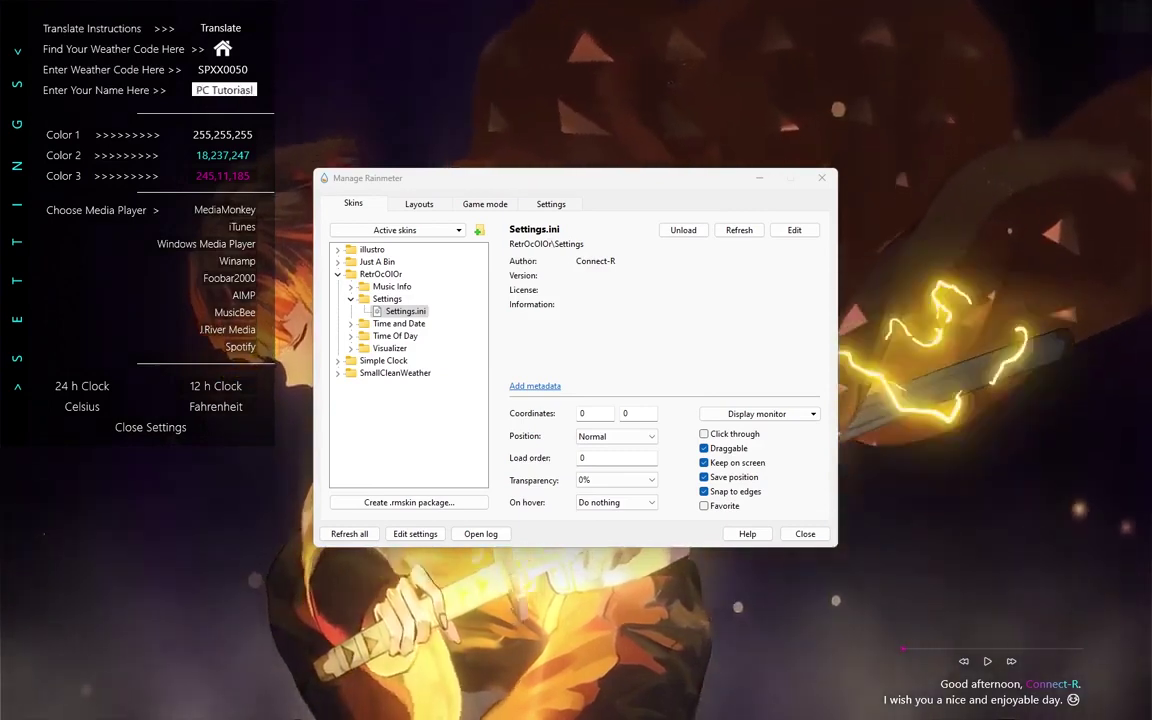
key(Return)
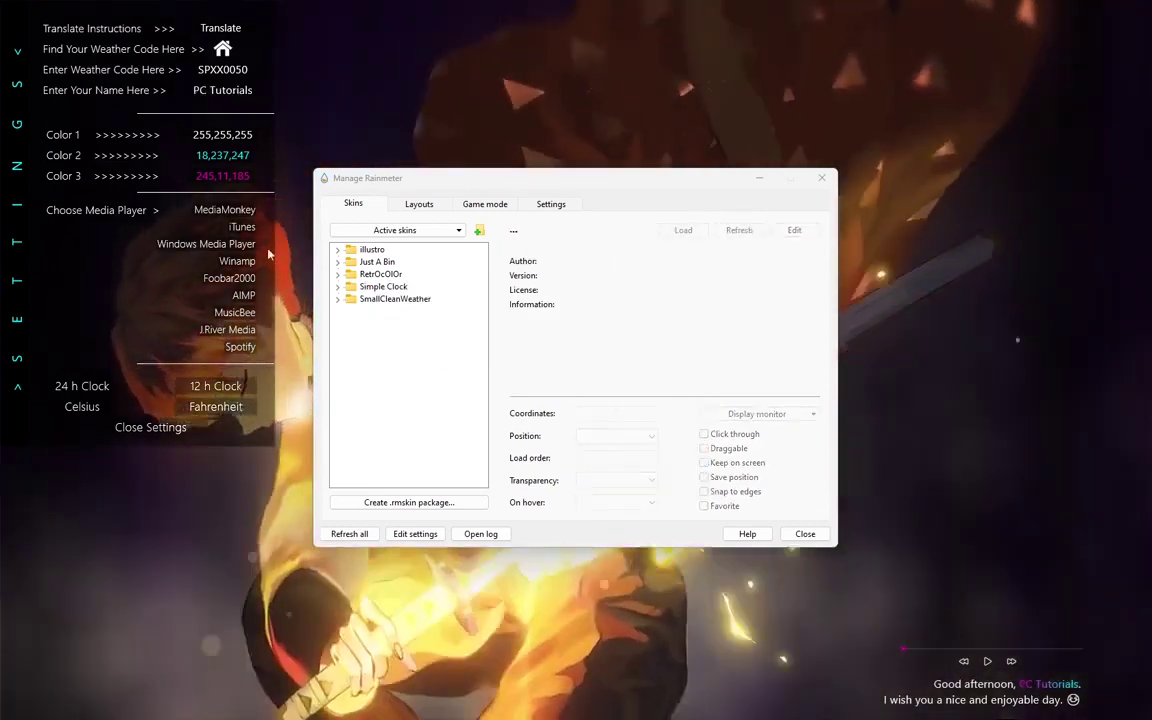
click(231, 180)
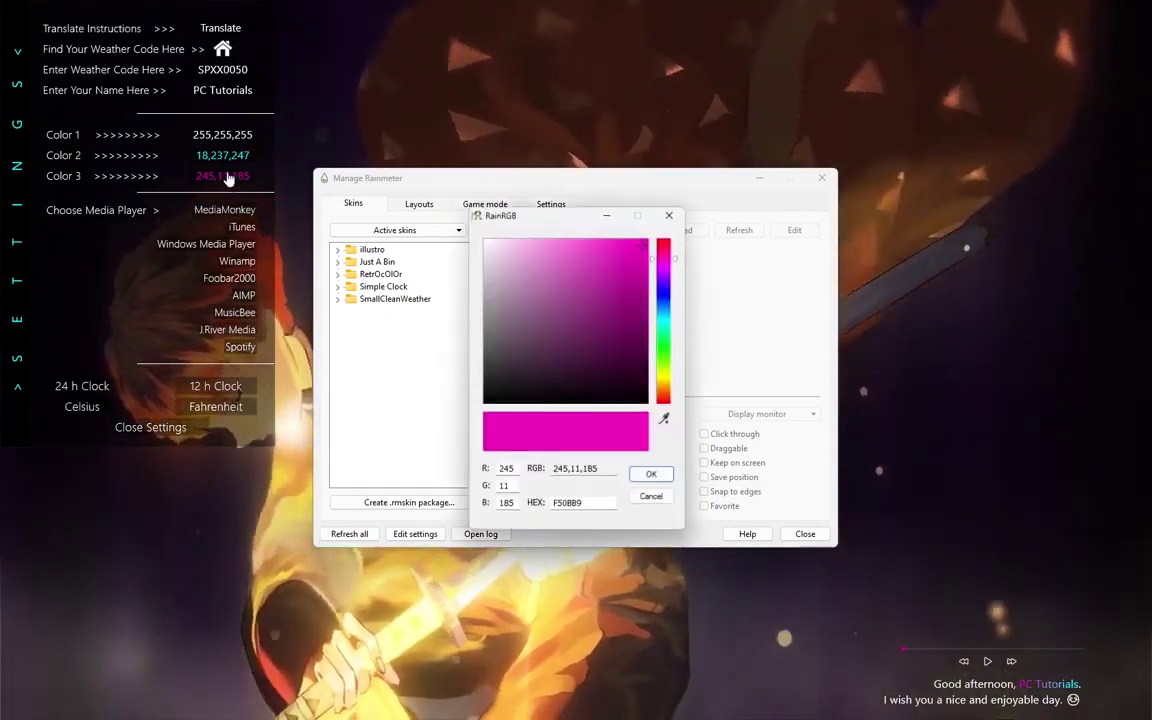
click(669, 374)
drag(669, 374, 669, 381)
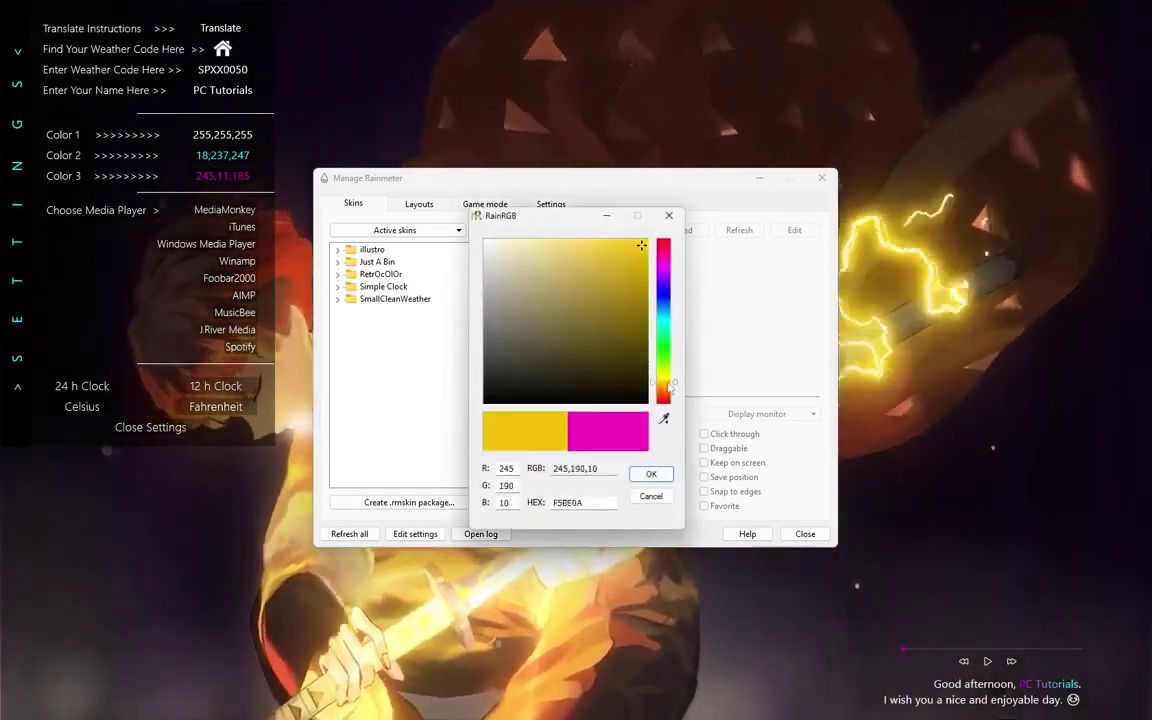
click(651, 474)
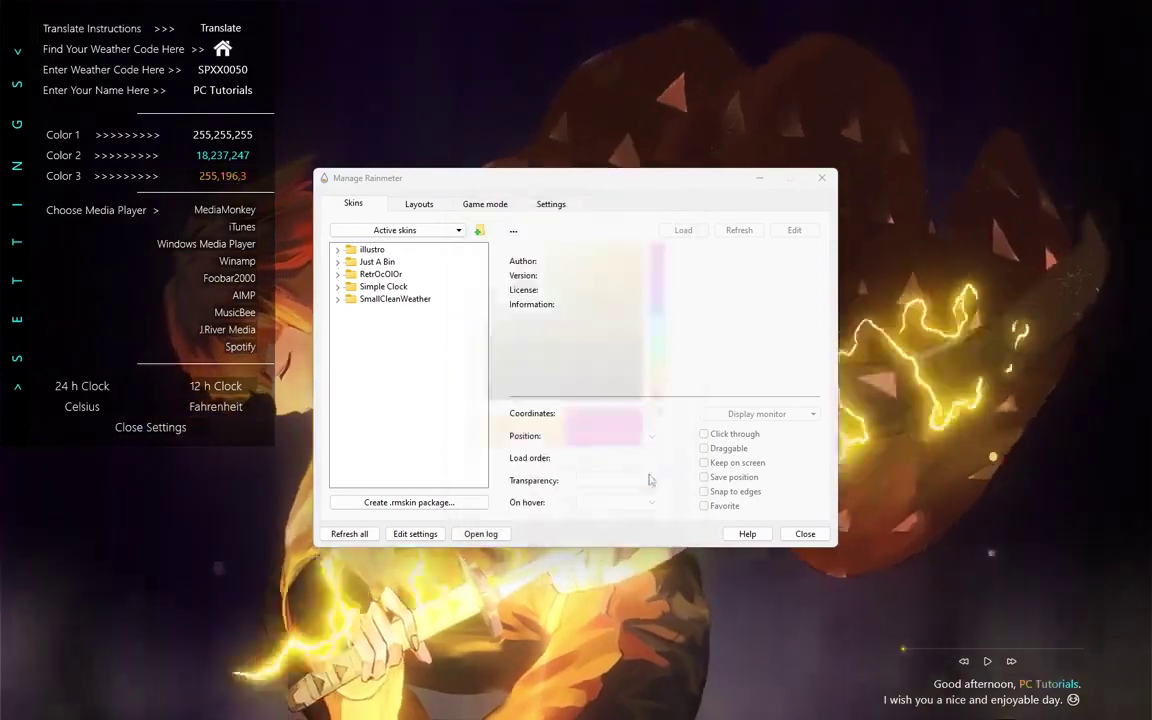
- Set the RetrOcOlOr skin's Color 2 to the yellow 240,240,29 and close the skin's settings
click(219, 157)
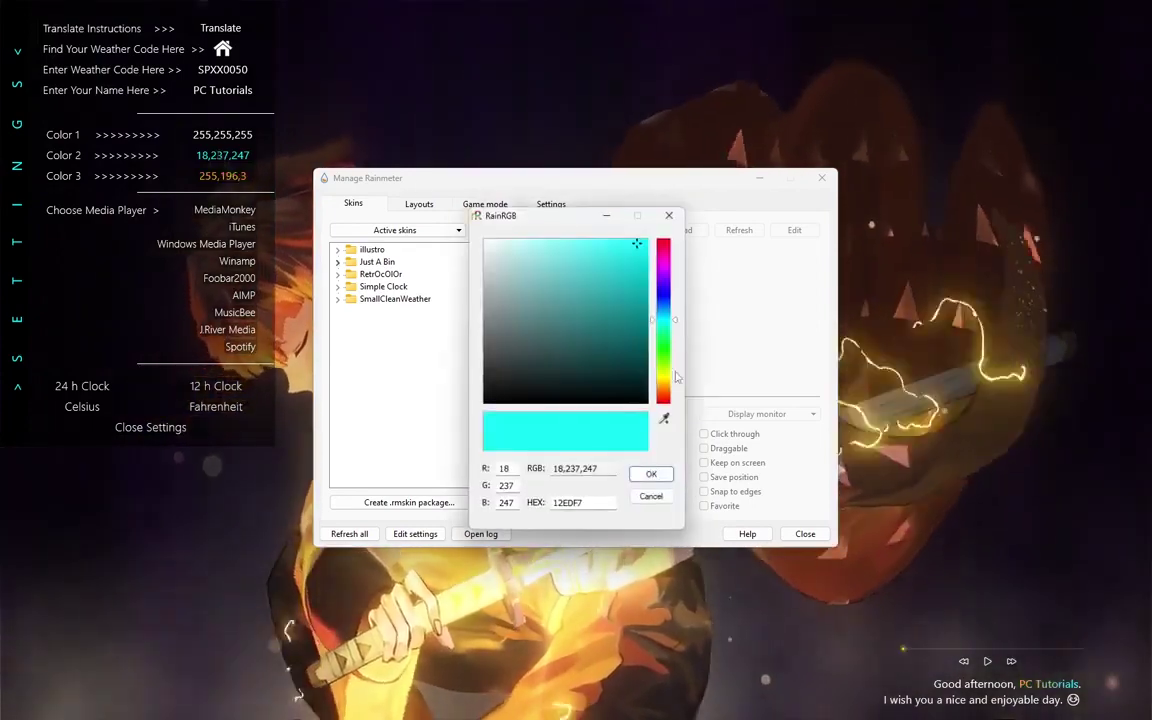
click(669, 379)
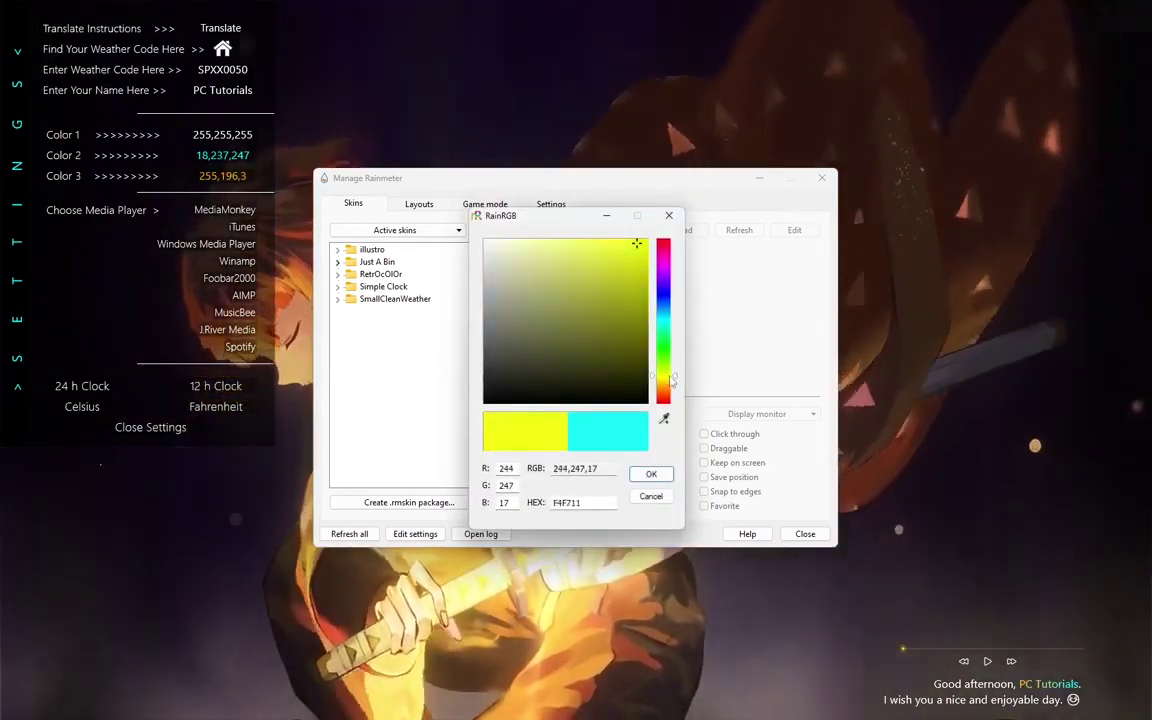
drag(640, 245, 628, 248)
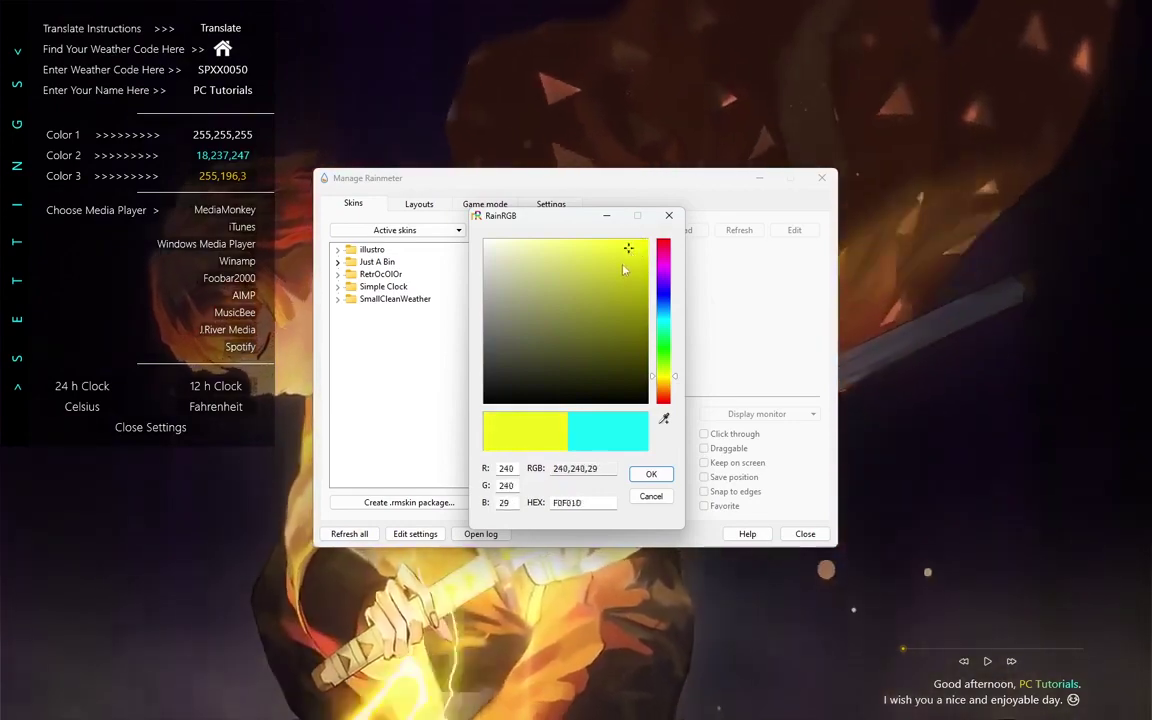
click(651, 474)
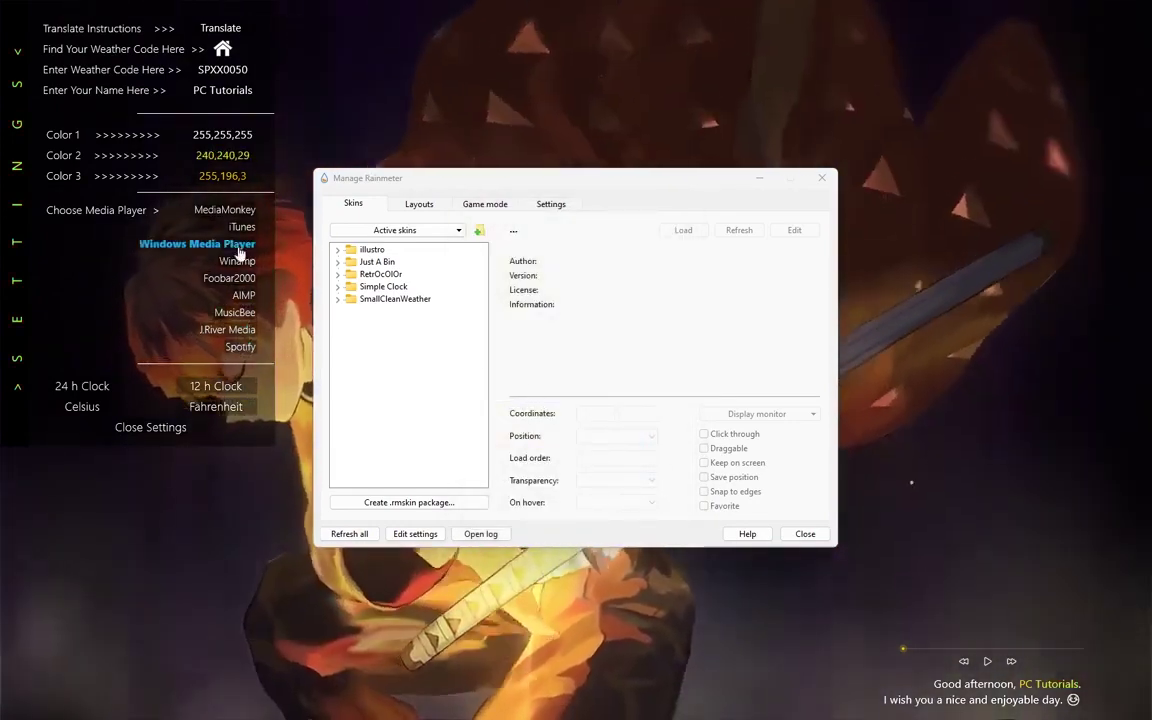
click(152, 428)
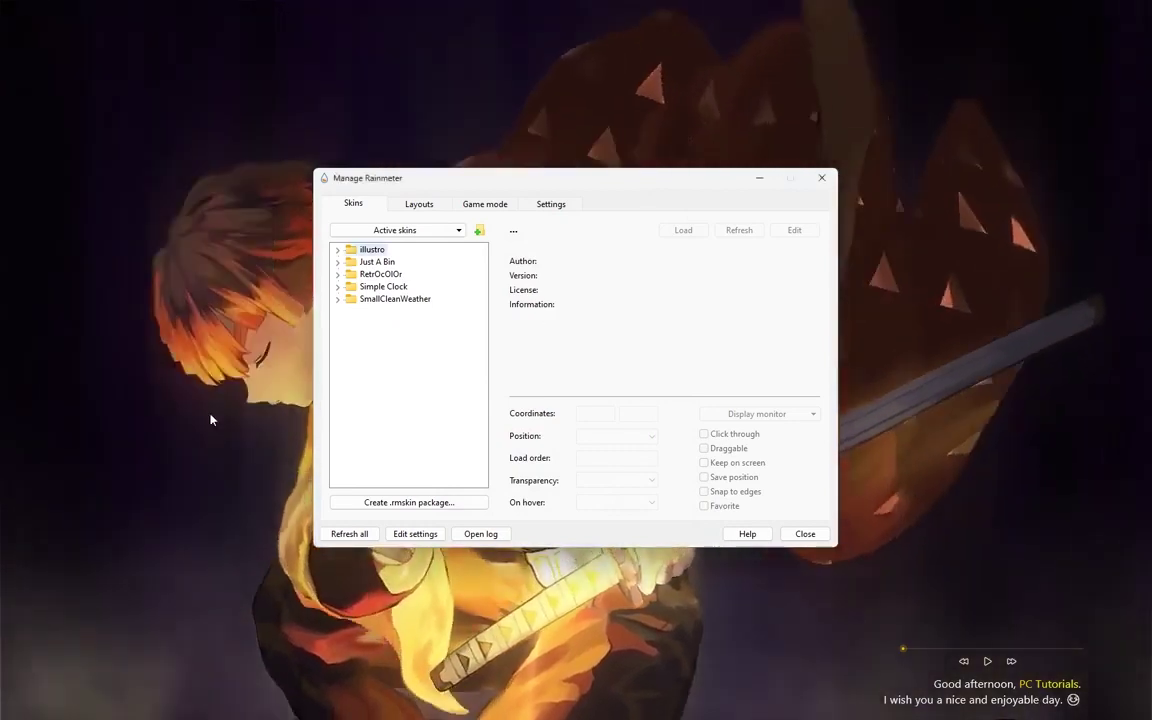
- Load the RetrOcOlOr Visualizer skin and place it just above the music controls in the desktop's lower-right area
click(337, 274)
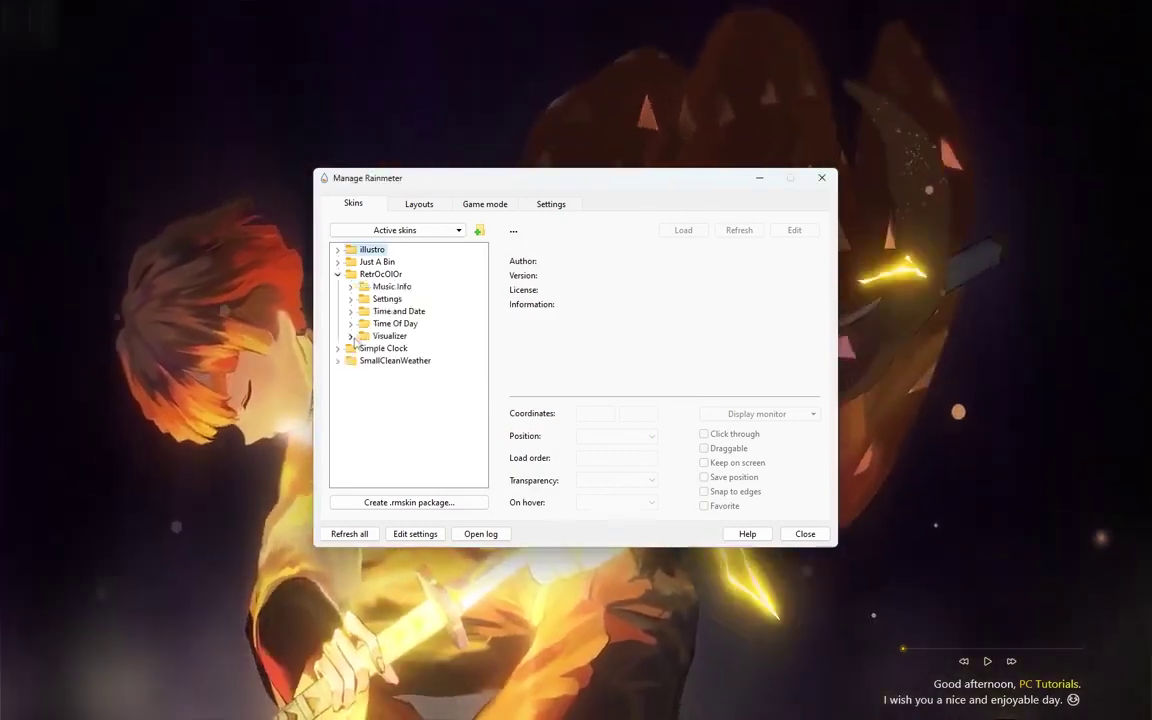
click(350, 336)
right_click(386, 347)
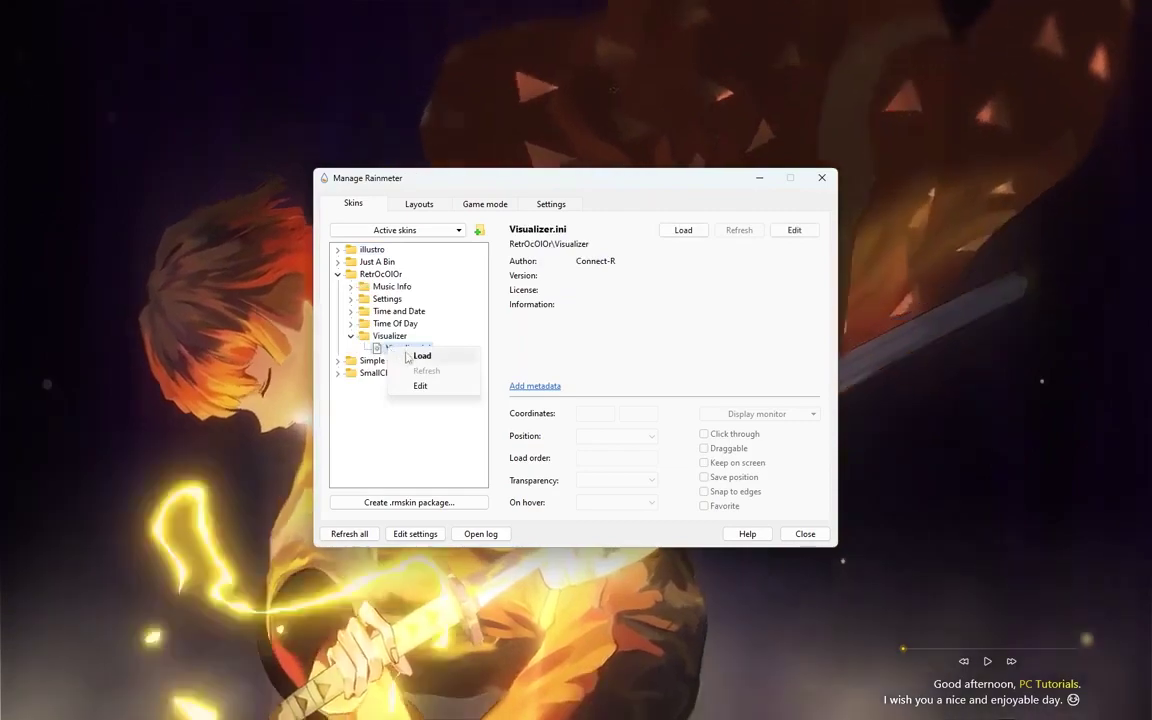
click(420, 354)
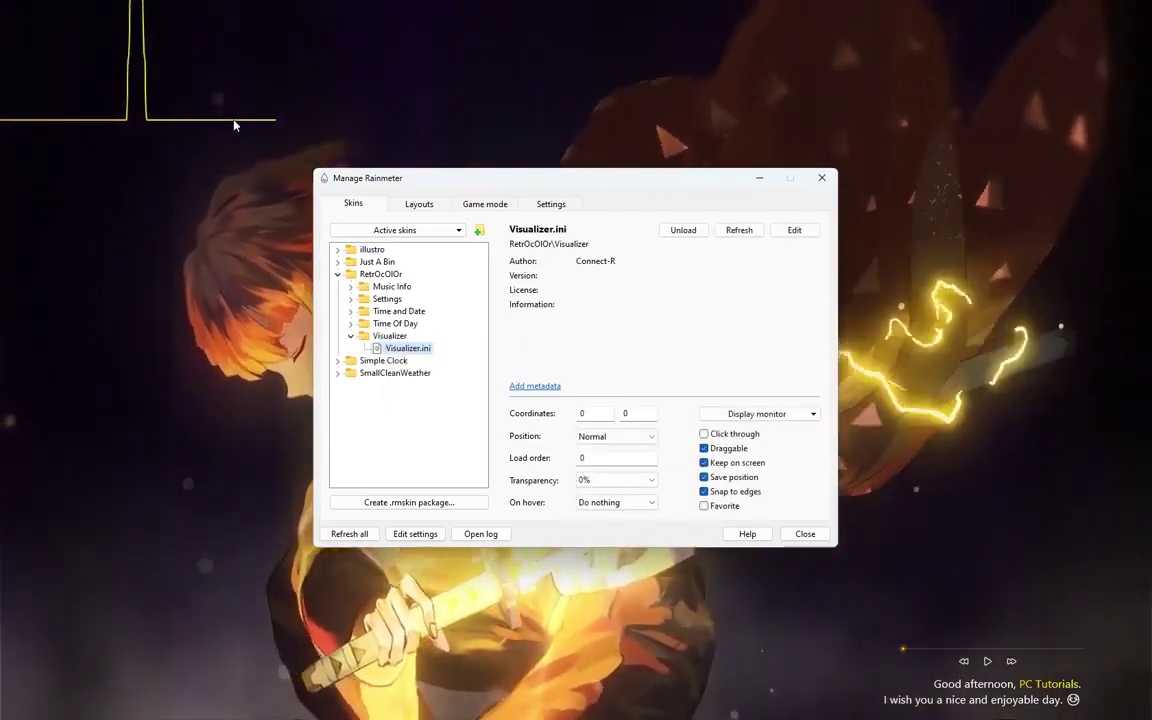
drag(98, 121, 185, 165)
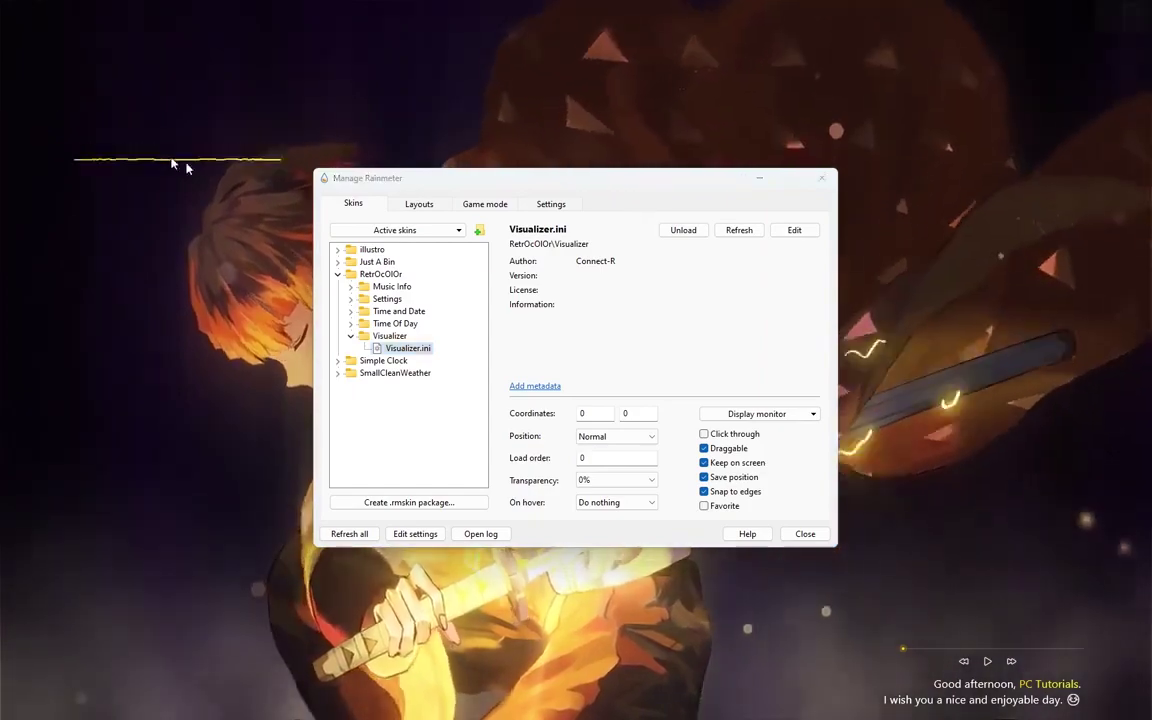
drag(978, 569, 967, 634)
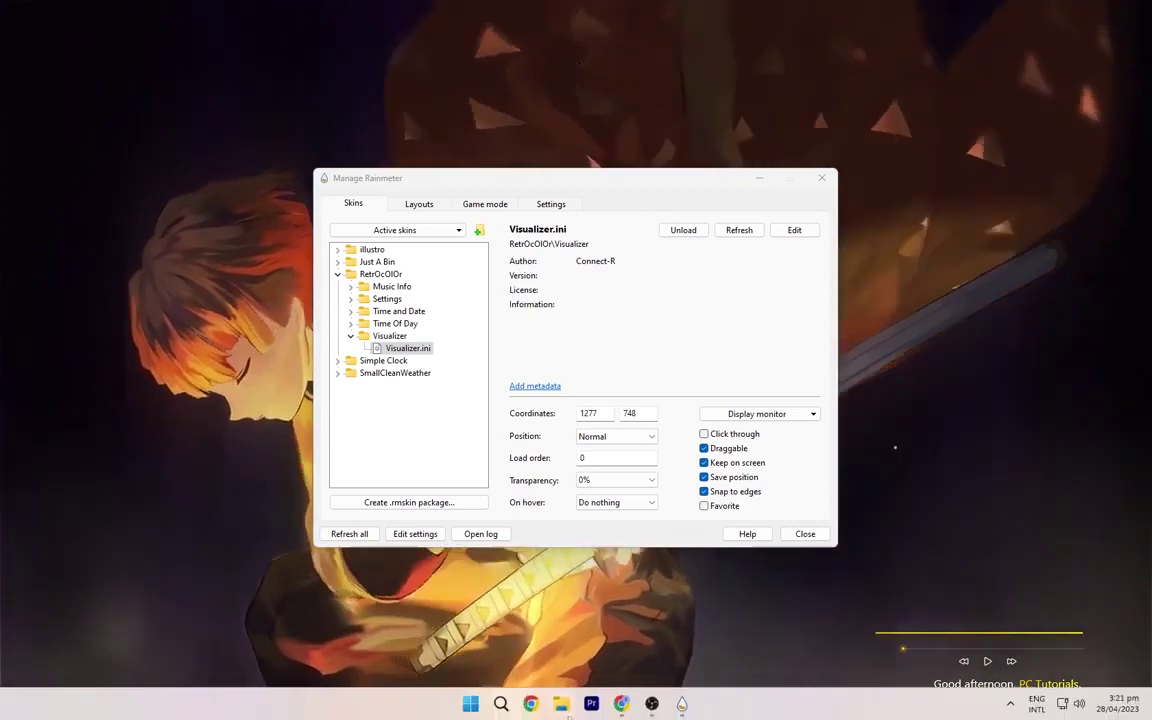
- Play the HIJAB Background Nasheed video from the youtube sounds folder to test the visualizer, and minimise the player and folder windows
click(555, 697)
click(232, 475)
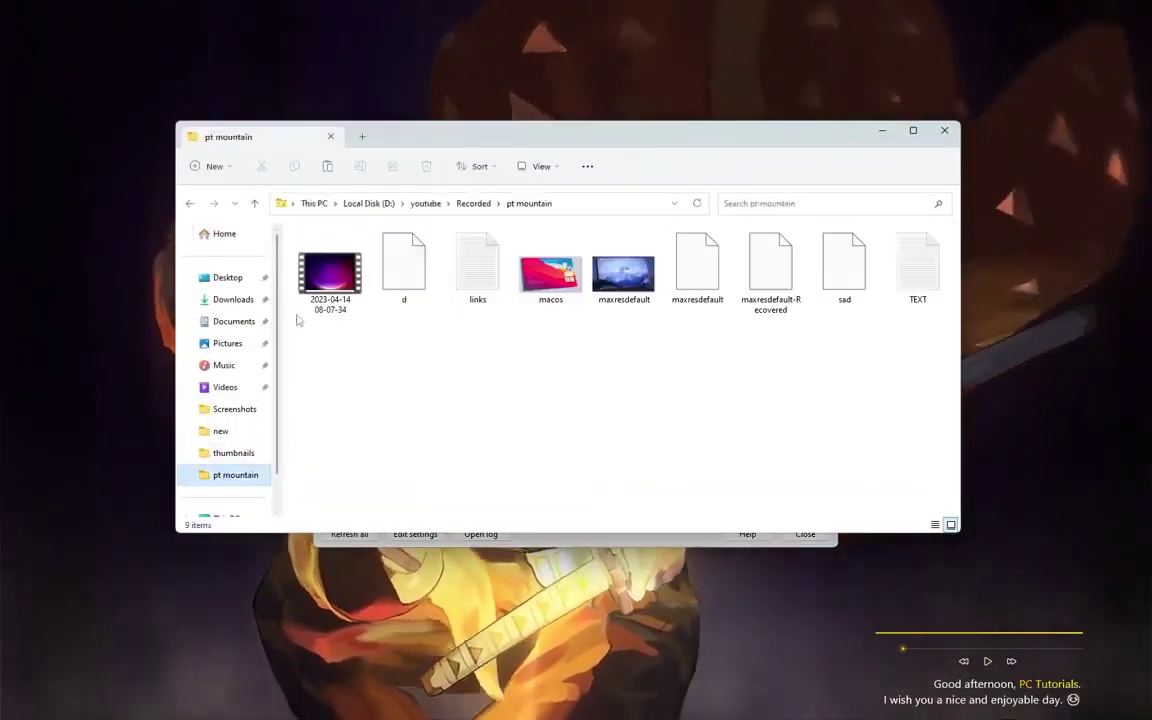
click(425, 203)
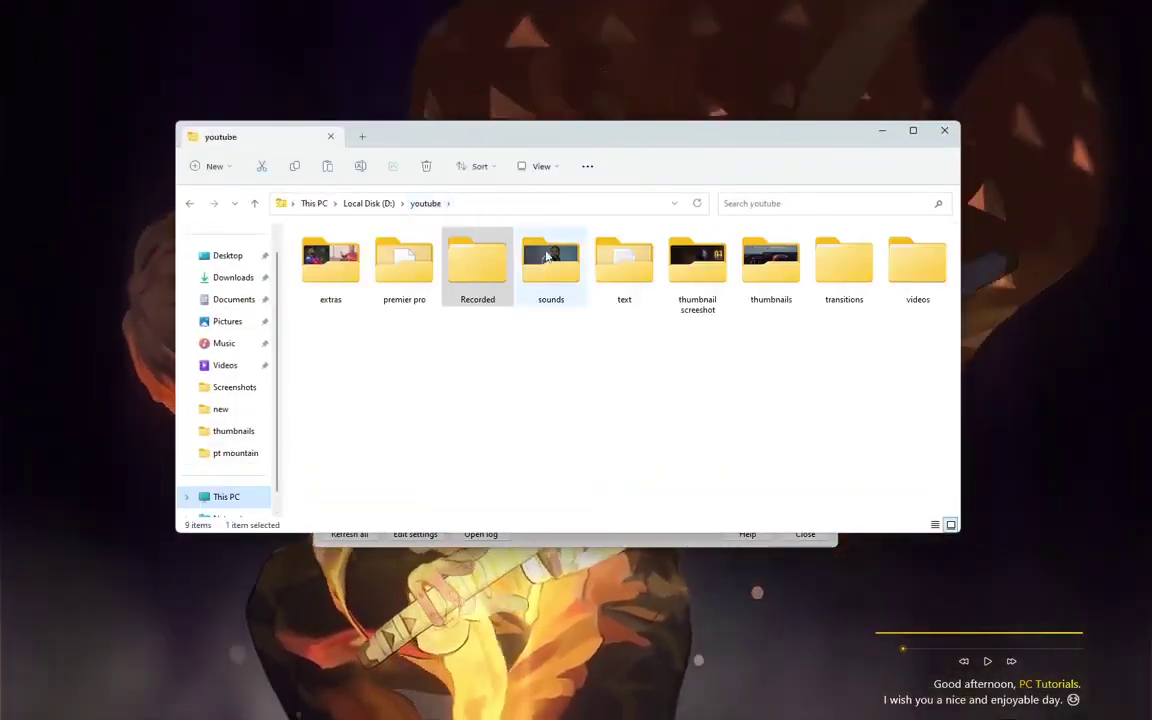
double_click(547, 257)
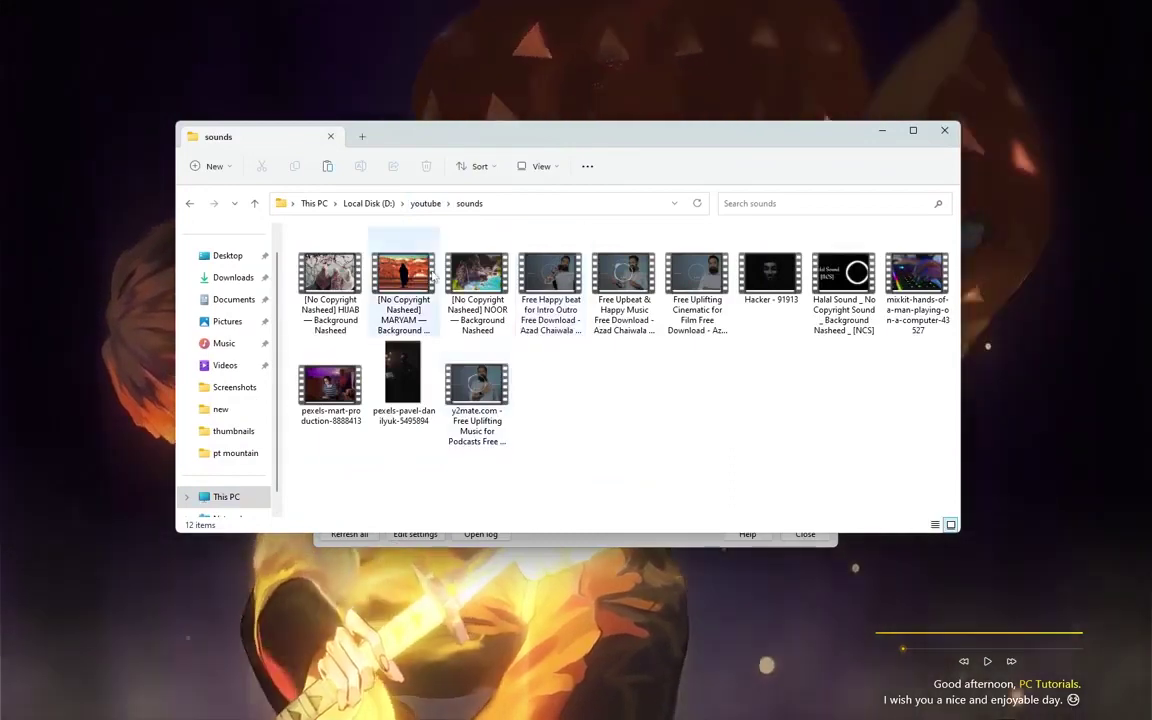
double_click(352, 277)
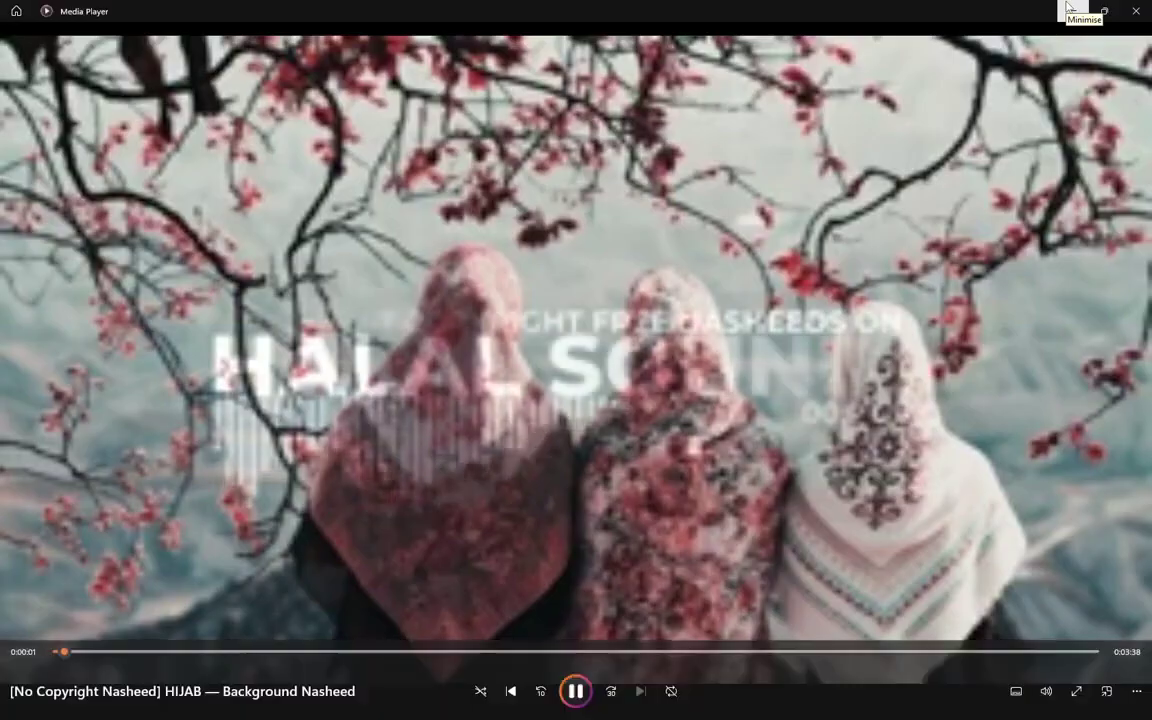
click(1068, 7)
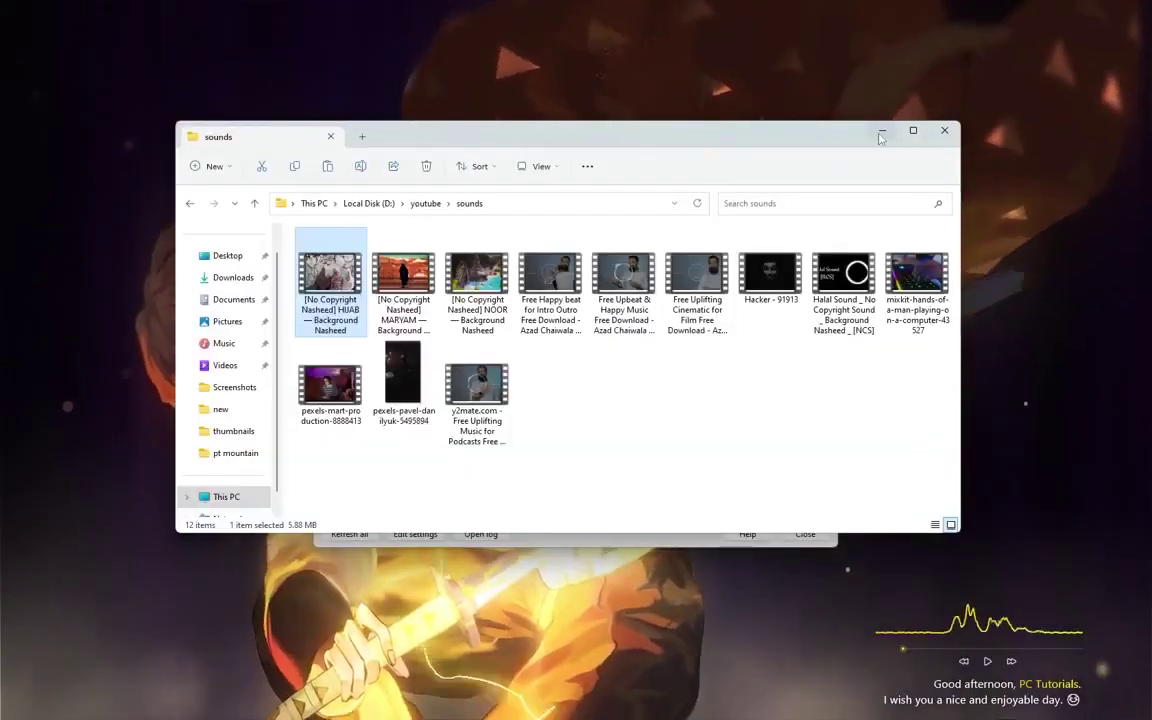
click(881, 132)
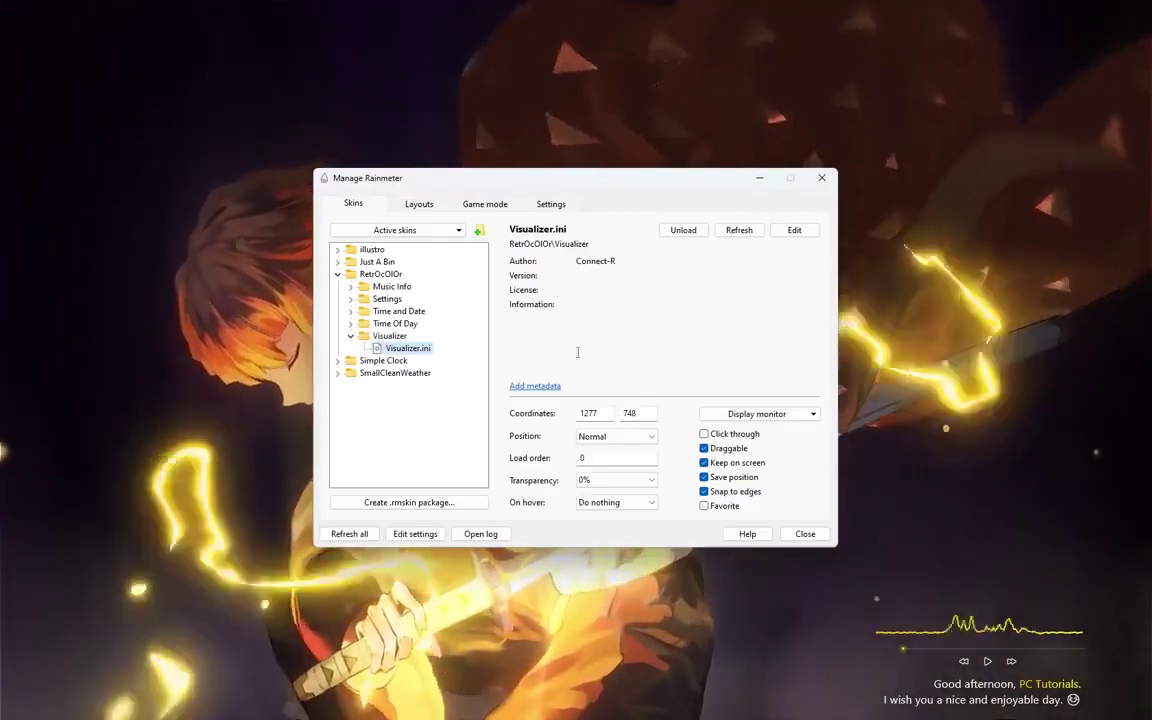
- Load the Simple Clock skin, place it above the visualizer, and nudge the greeting text slightly up towards the music controls
click(350, 336)
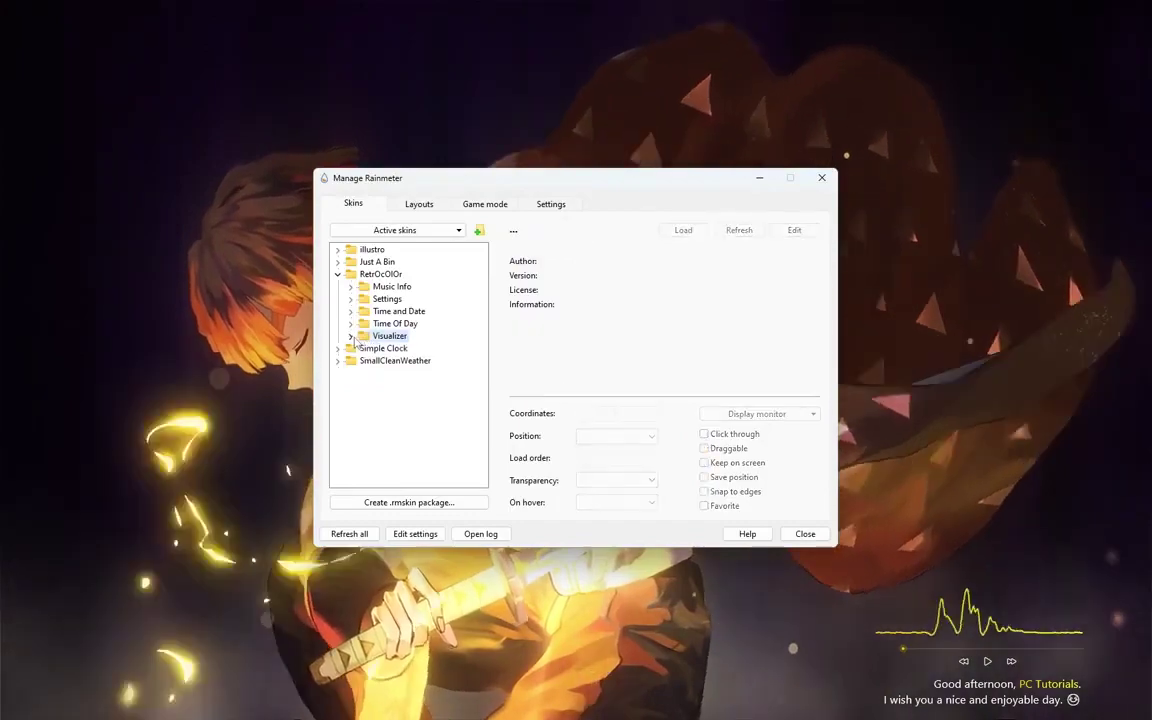
click(338, 274)
click(338, 286)
click(375, 299)
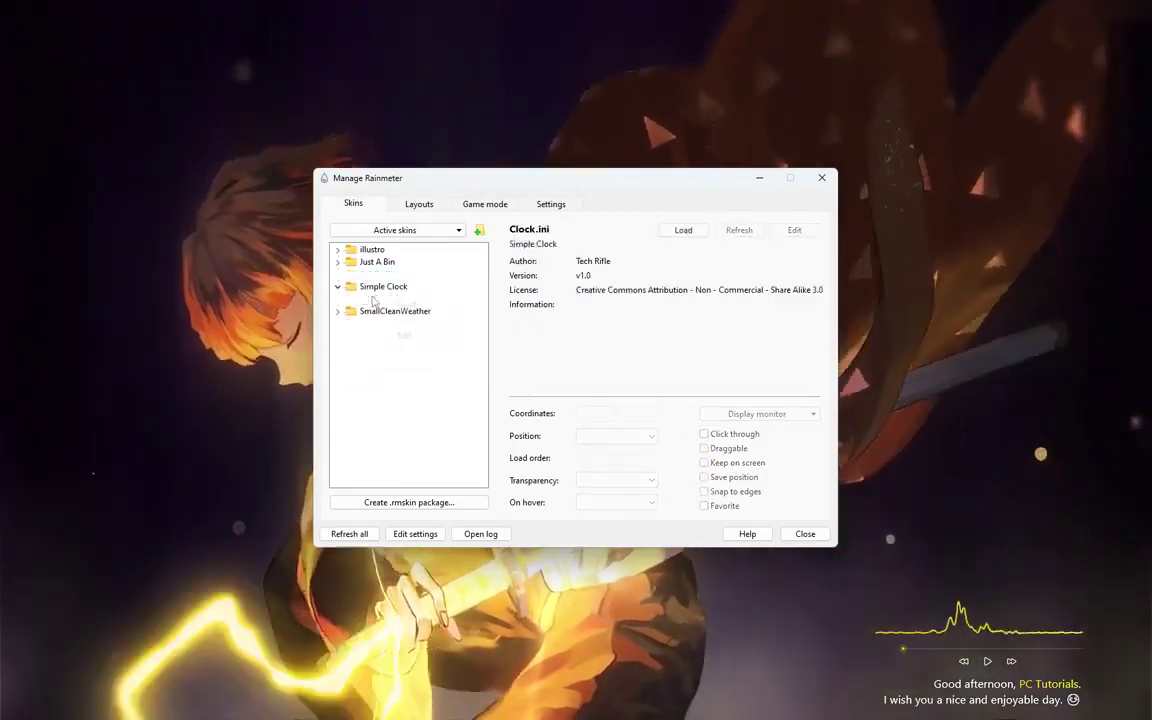
right_click(373, 299)
click(400, 306)
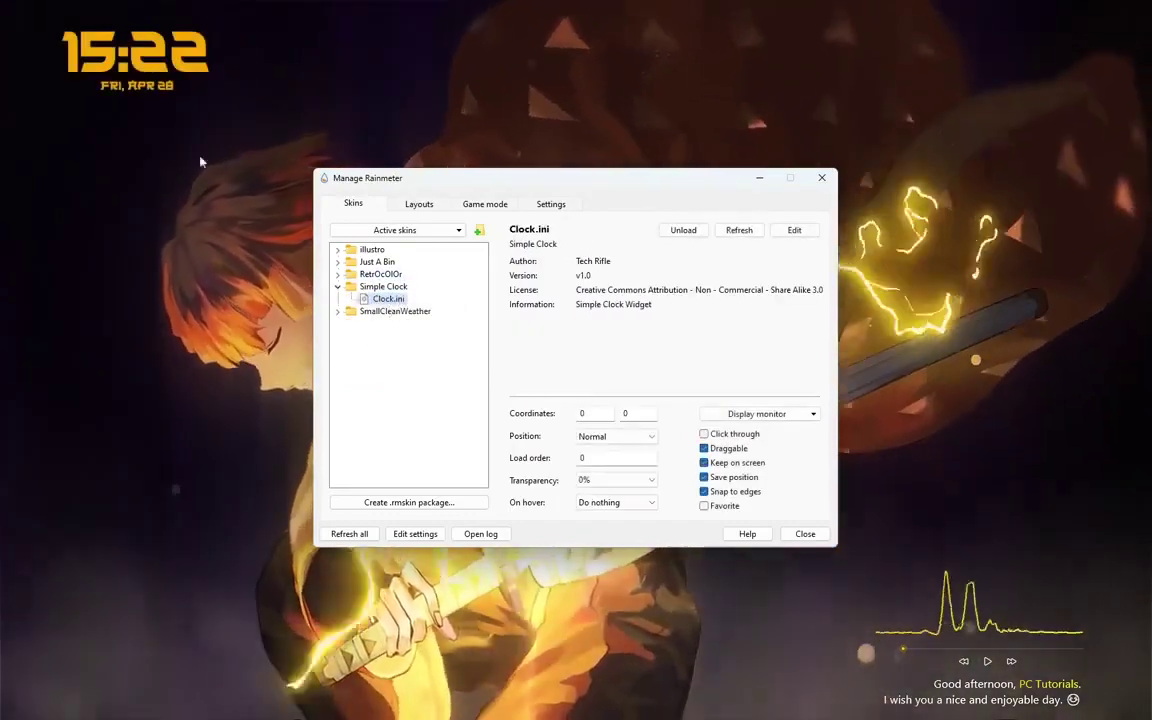
drag(158, 58, 967, 488)
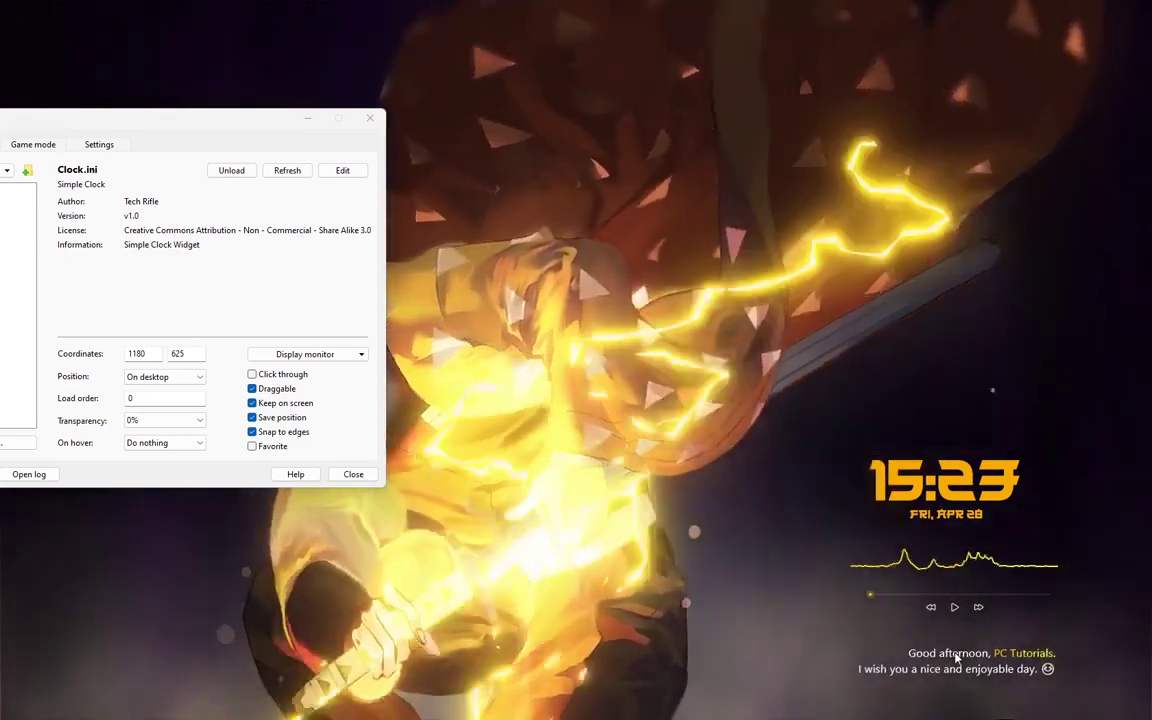
drag(958, 660, 955, 648)
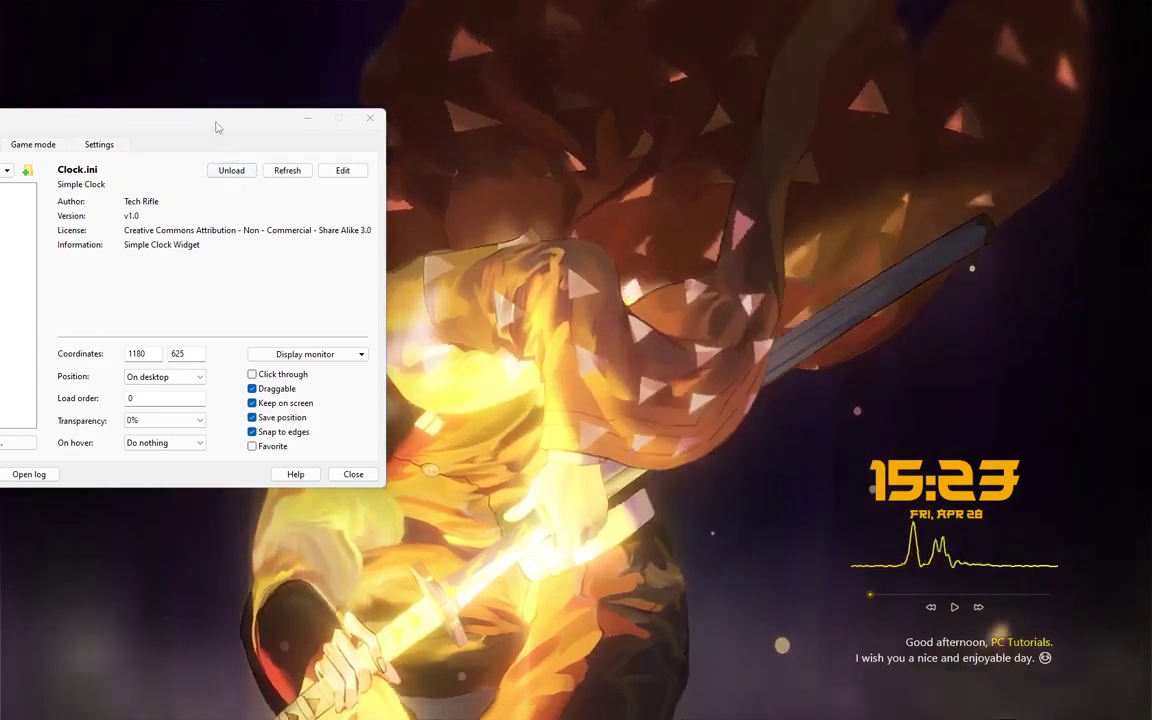
- Load the SmallCleanWeather High Low skin and place it in the desktop's upper-left area
drag(219, 127, 572, 136)
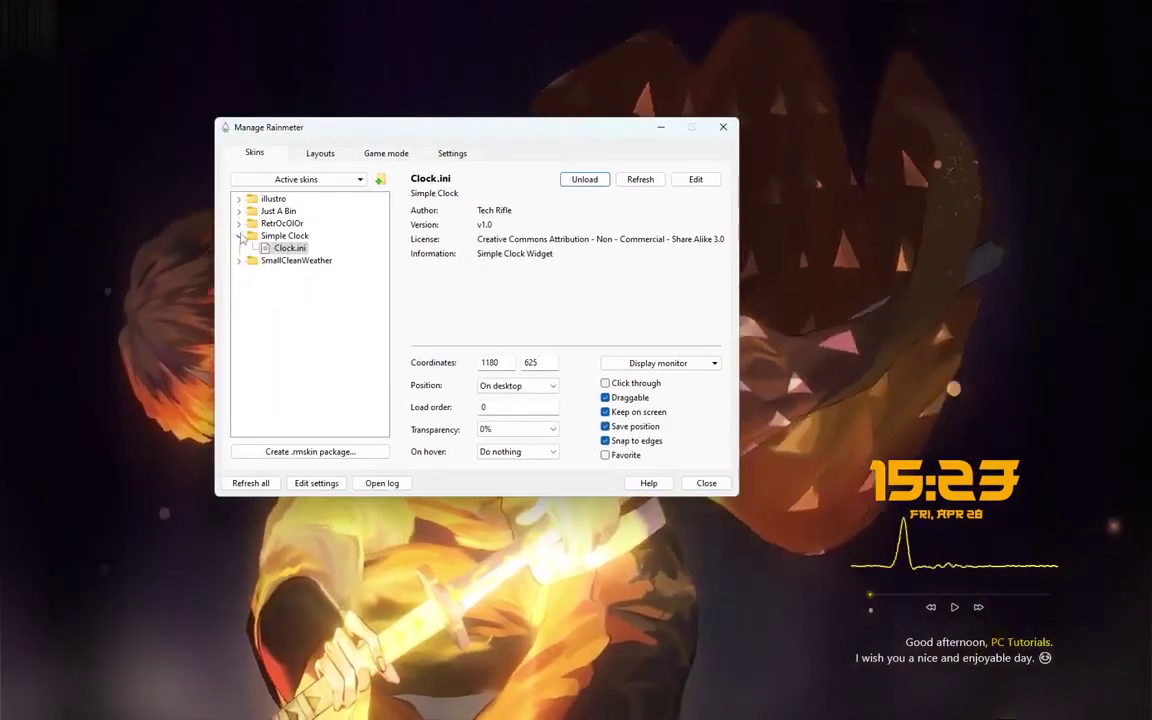
click(240, 236)
click(239, 248)
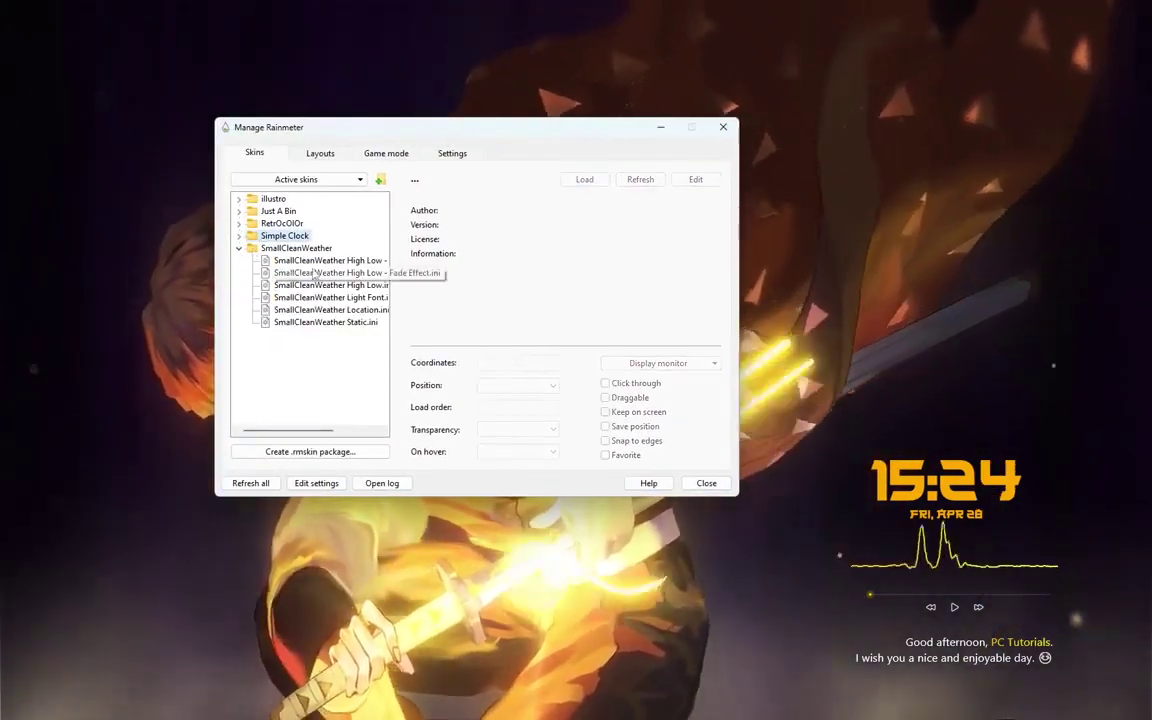
click(318, 261)
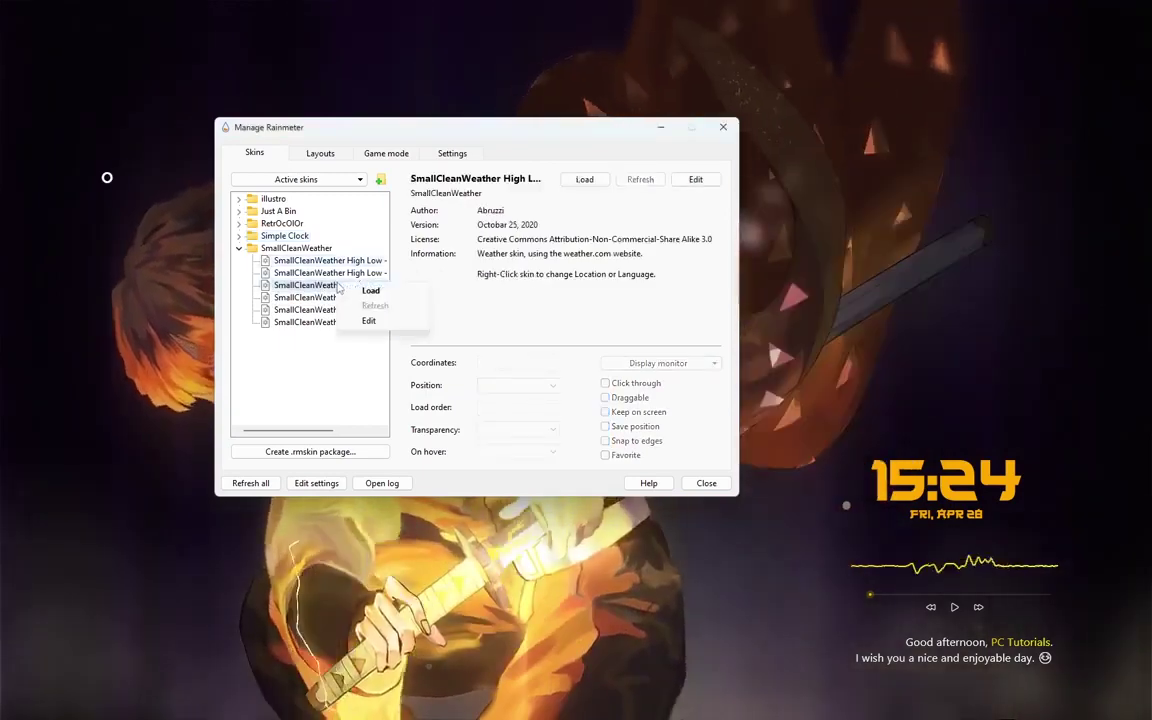
double_click(353, 288)
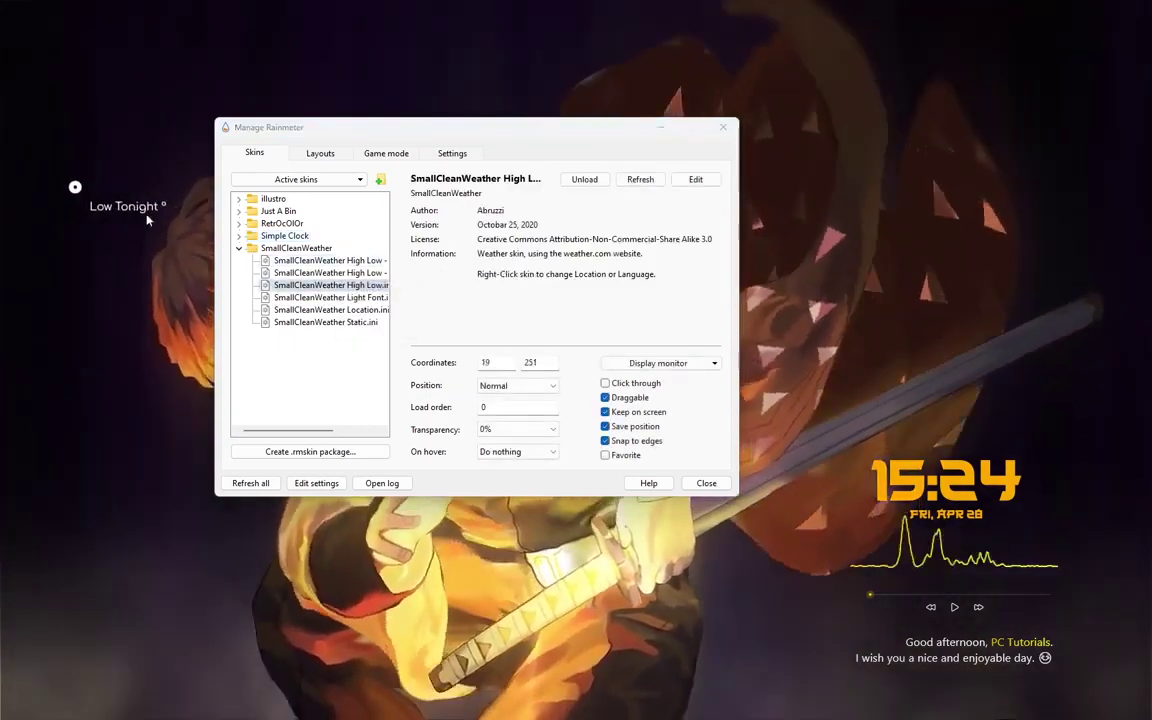
- Load the Just A Bin skin, place it in the desktop's lower-left corner, and minimise the Rainmeter manager
click(240, 249)
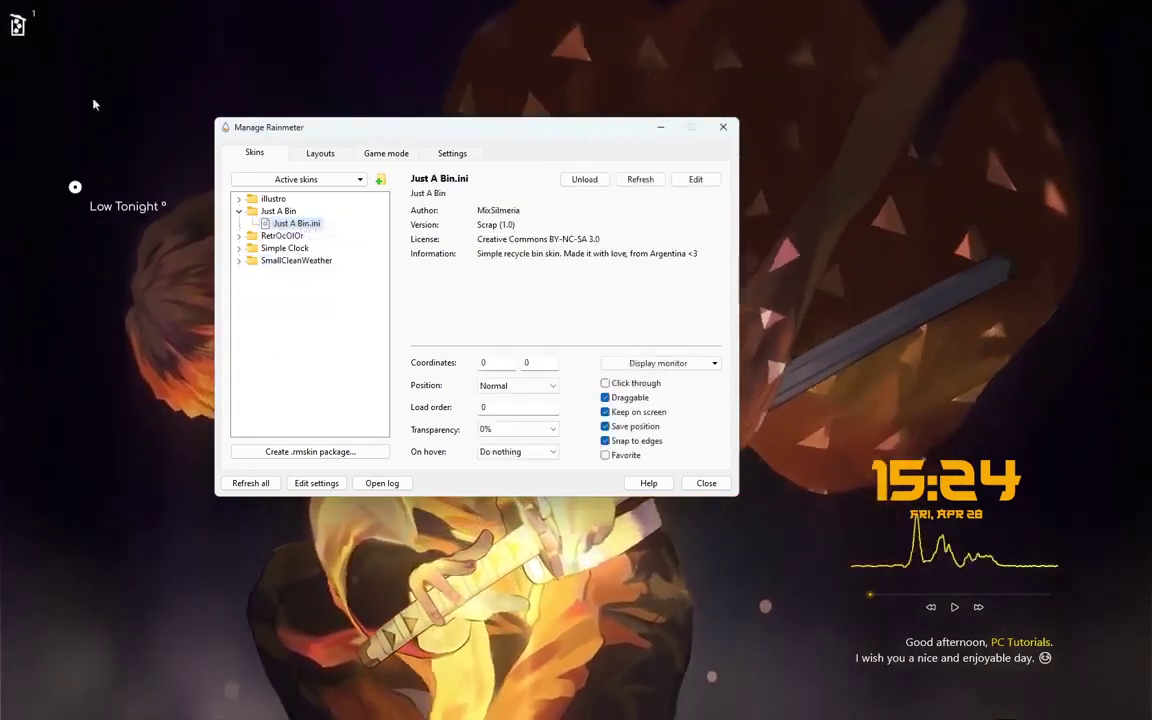
drag(17, 30, 44, 212)
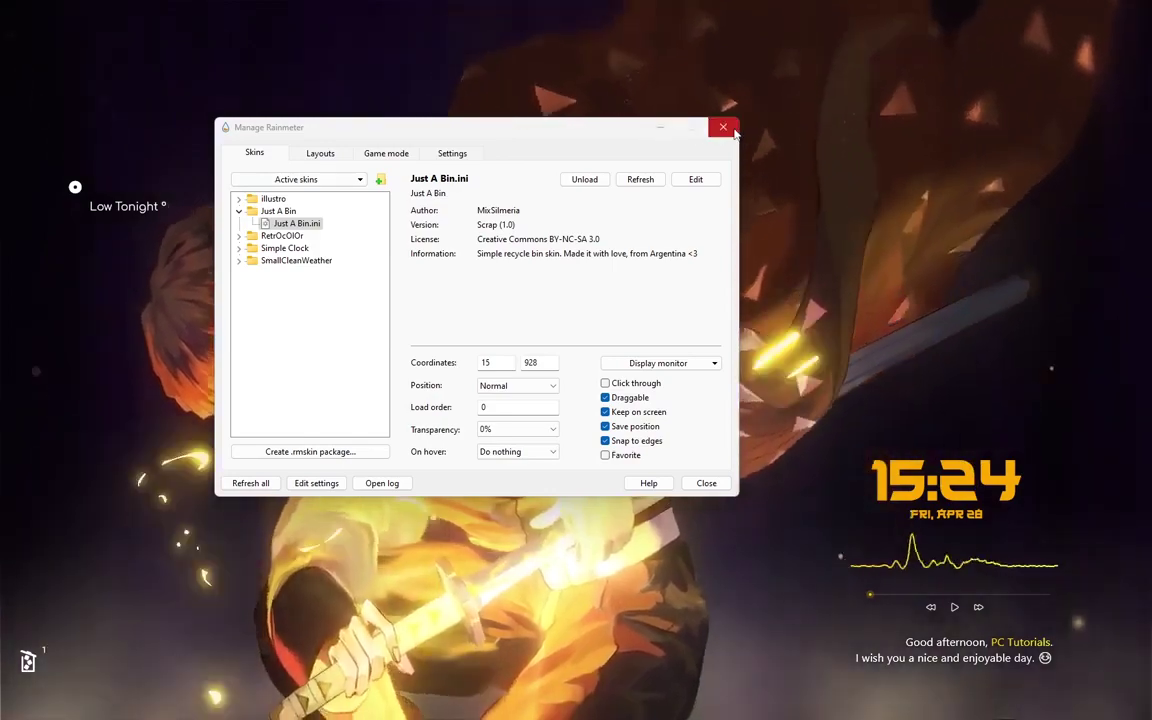
click(655, 127)
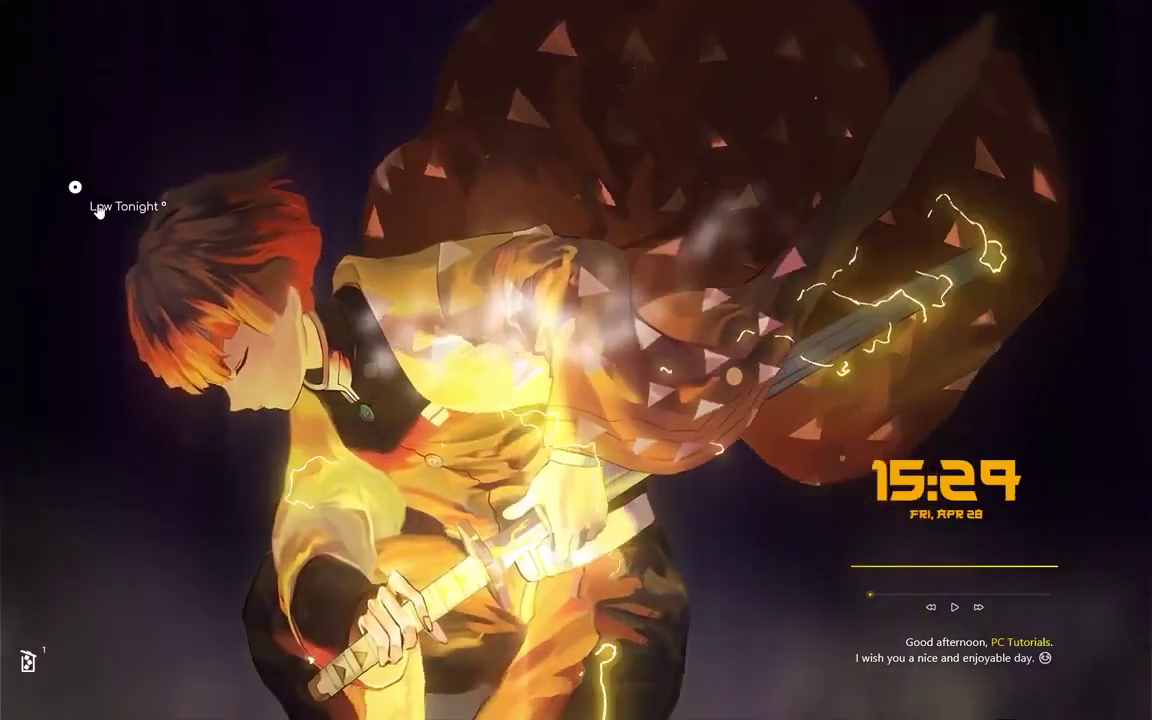
- Open the SmallCleanWeather skin's weather variables file for editing, using Notepad just this once
right_click(98, 211)
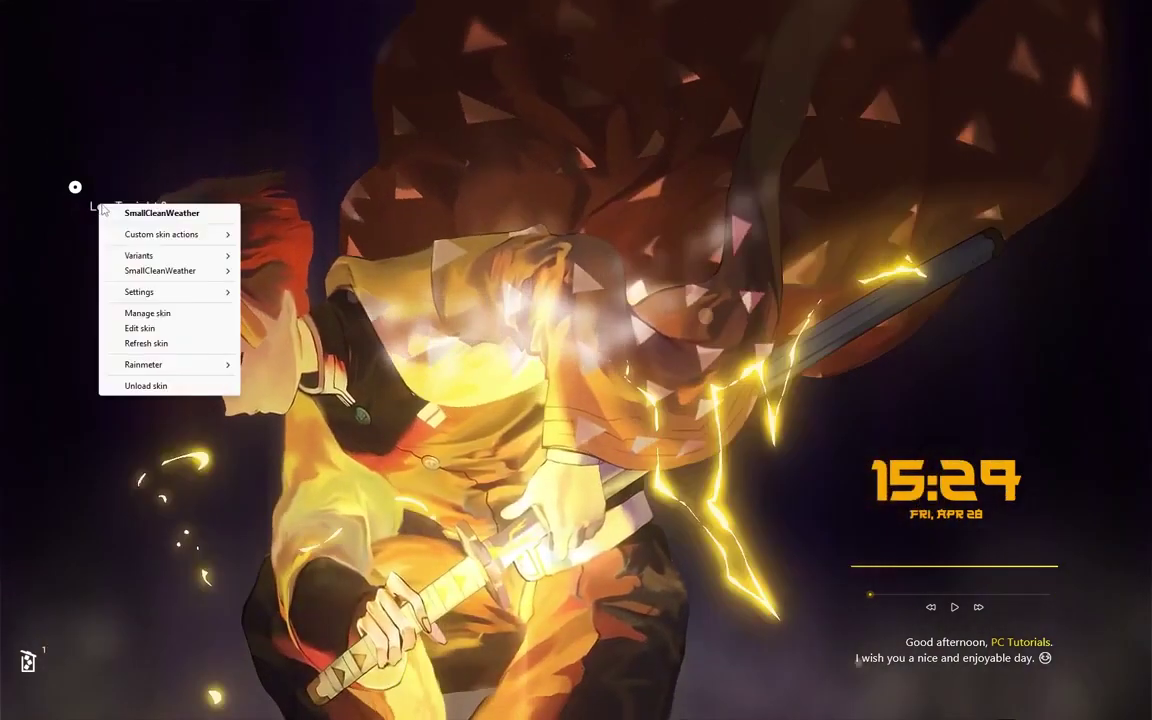
mouse_move(136, 238)
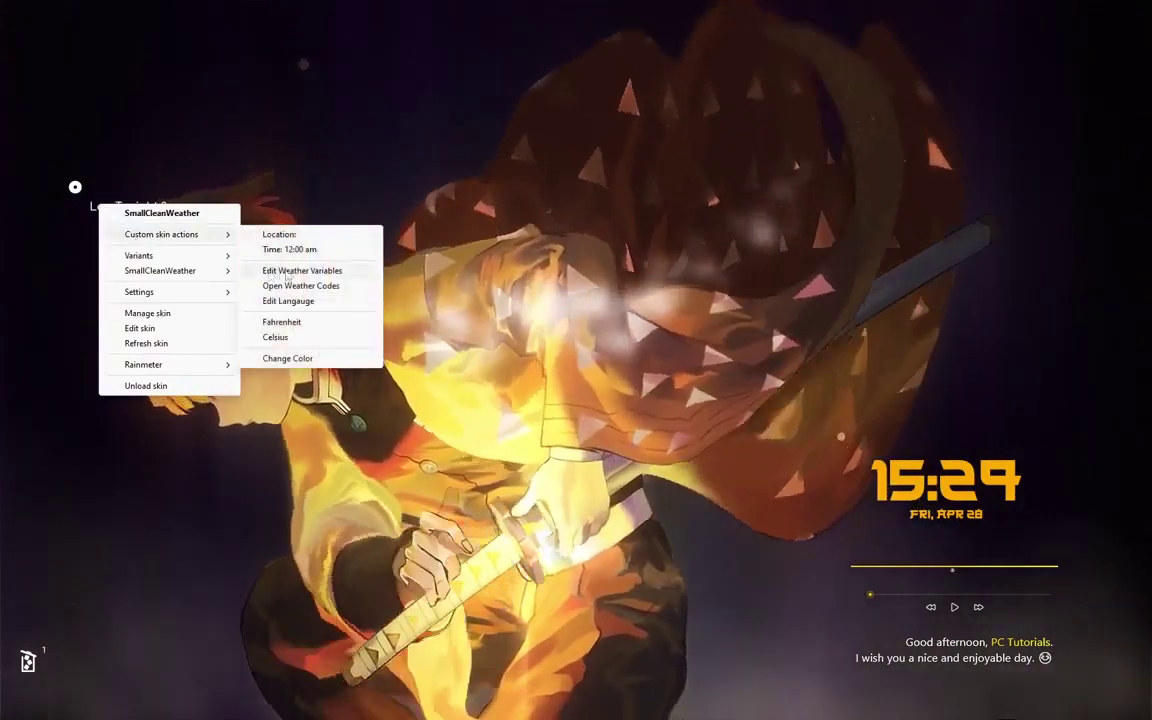
click(270, 272)
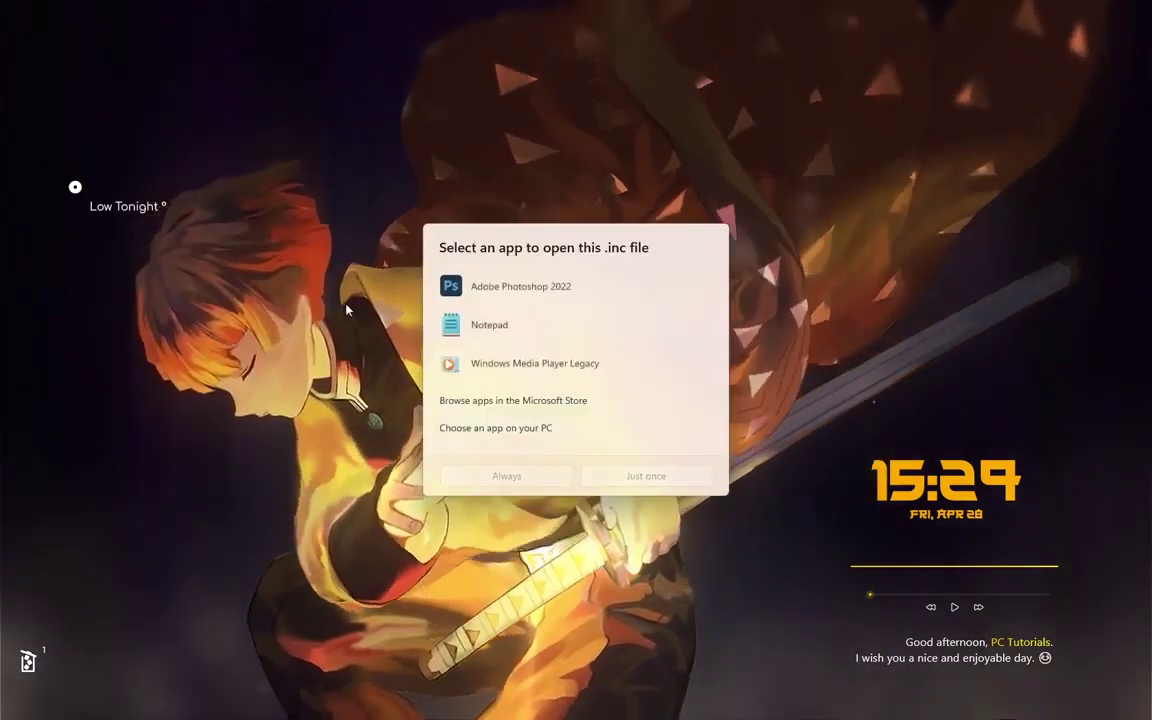
click(489, 323)
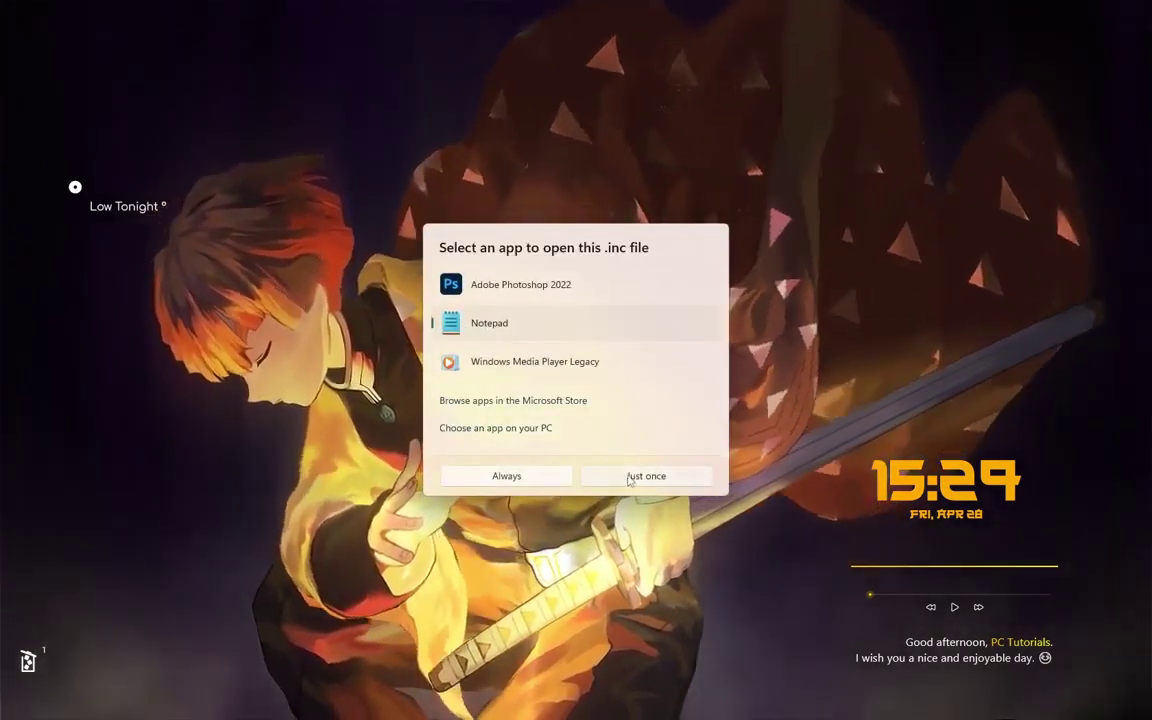
click(630, 479)
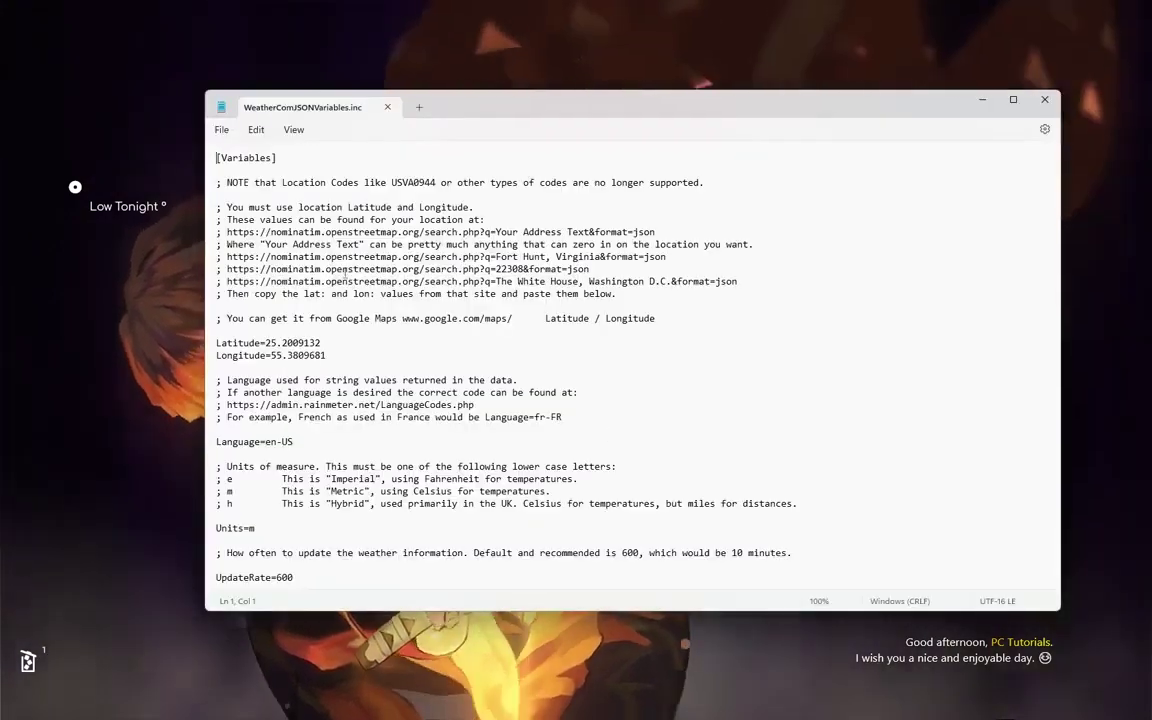
- Select the existing APIKey value in the weather variables, and copy the replacement key from the Copy this one file in Downloads
scroll(345, 272, down, 5)
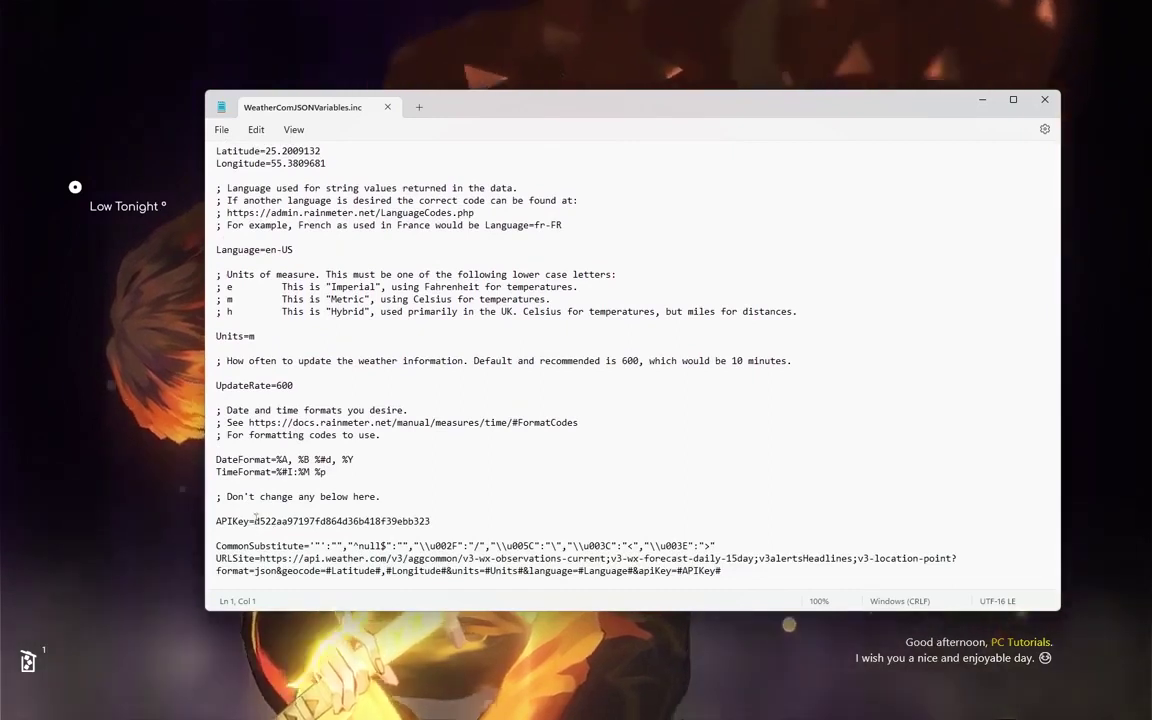
drag(254, 521, 398, 521)
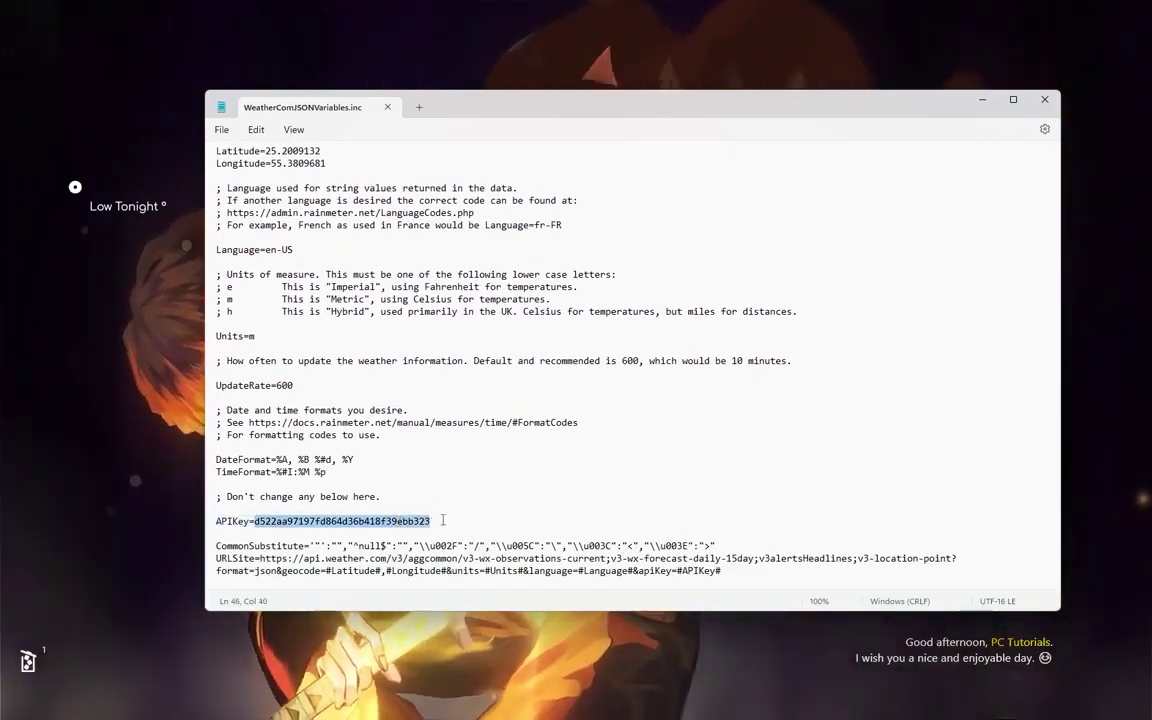
click(546, 713)
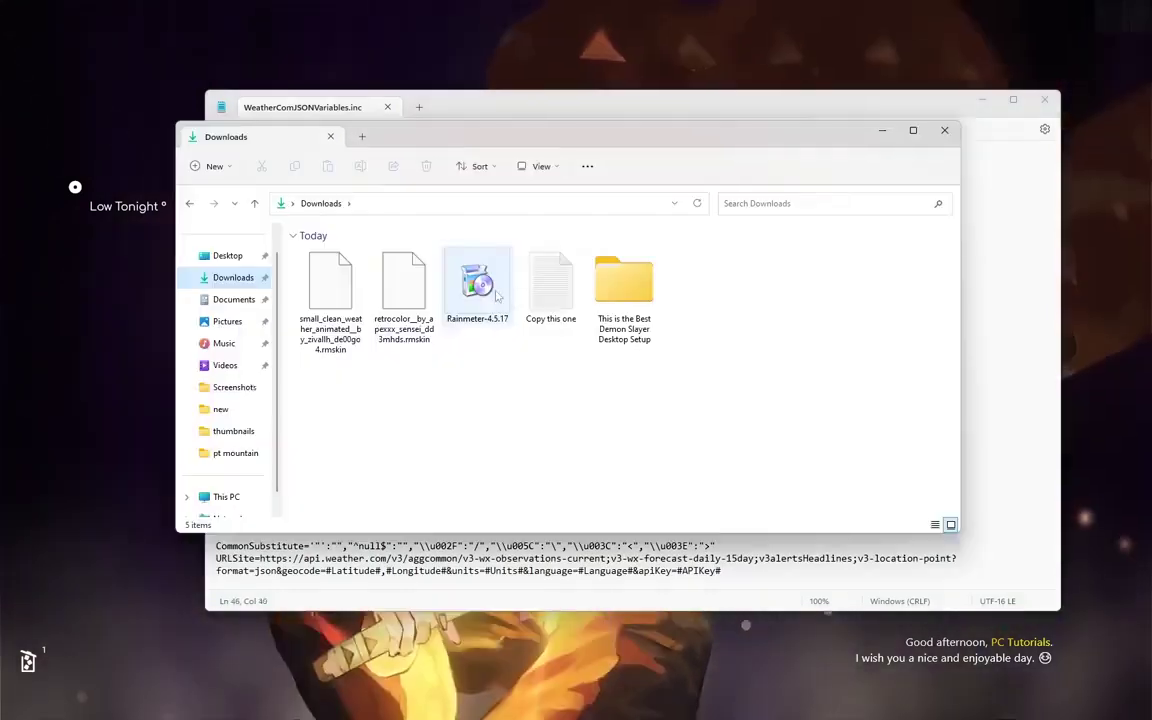
double_click(550, 285)
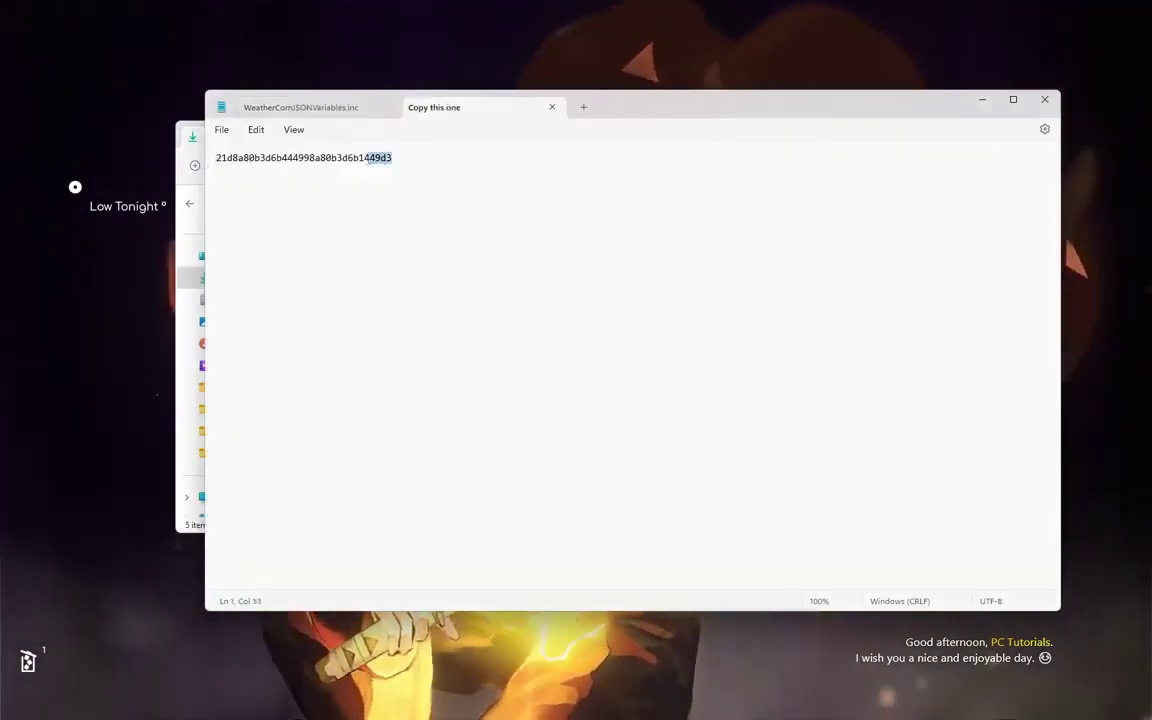
drag(364, 158, 218, 160)
right_click(244, 169)
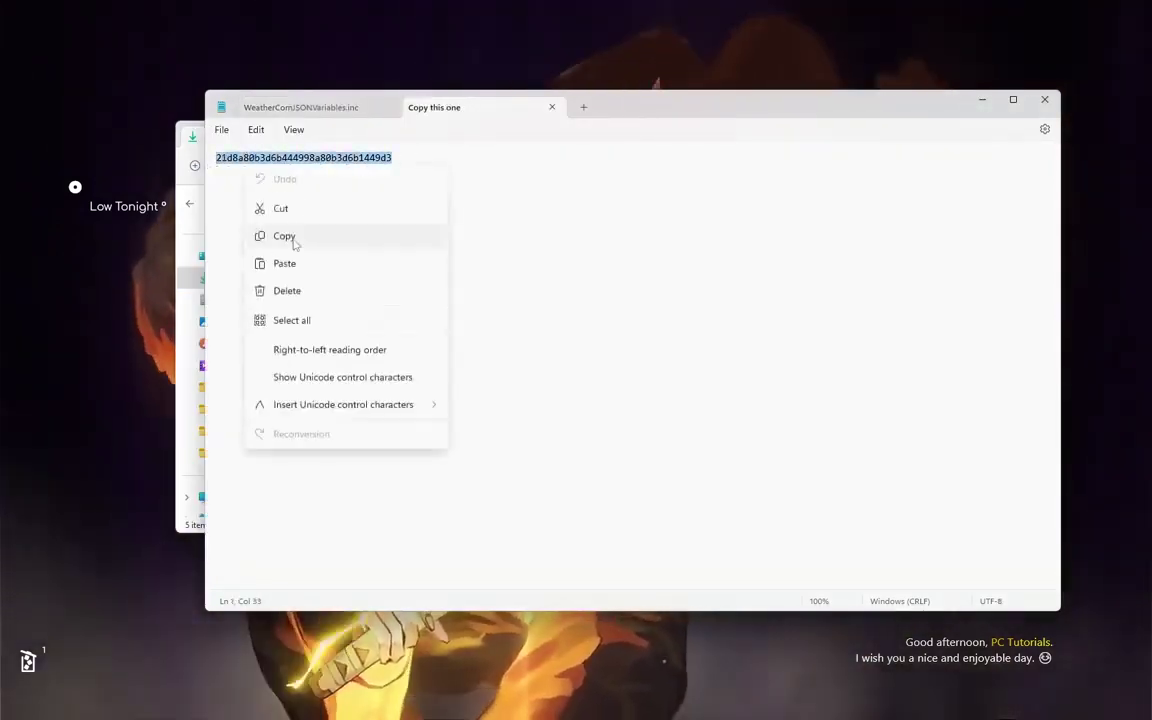
click(295, 241)
- Paste the copied API key over the selected APIKey value in WeatherComJSONVariables.inc and save the file
click(319, 114)
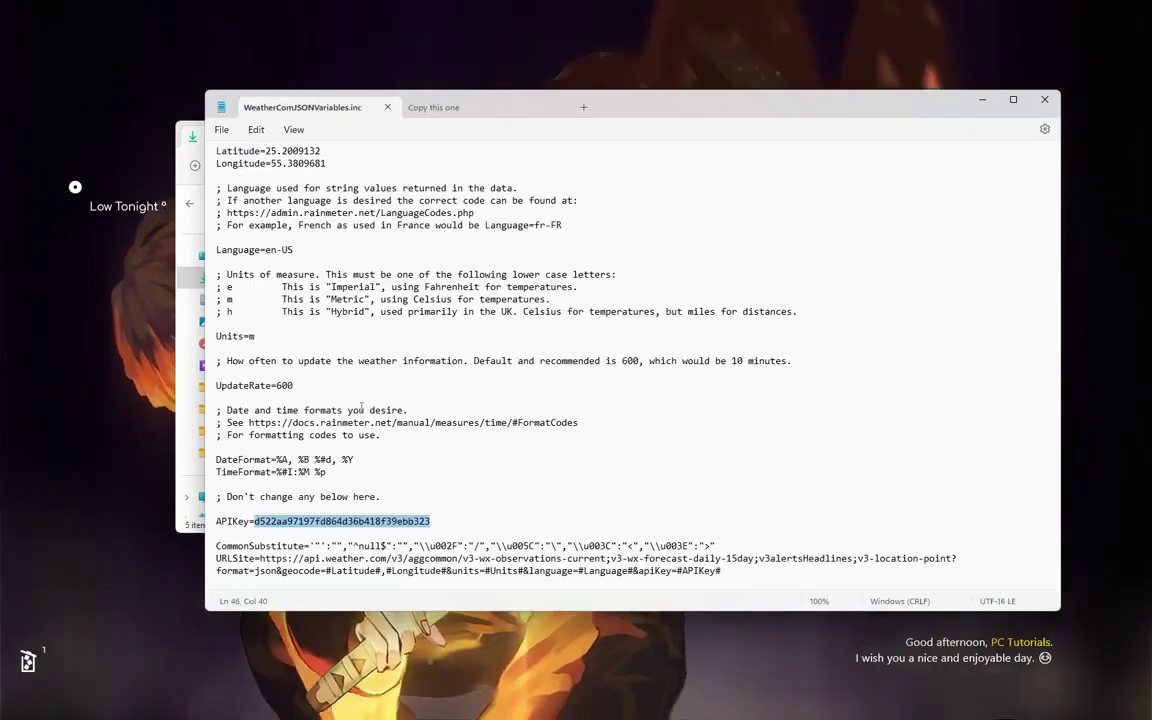
right_click(356, 520)
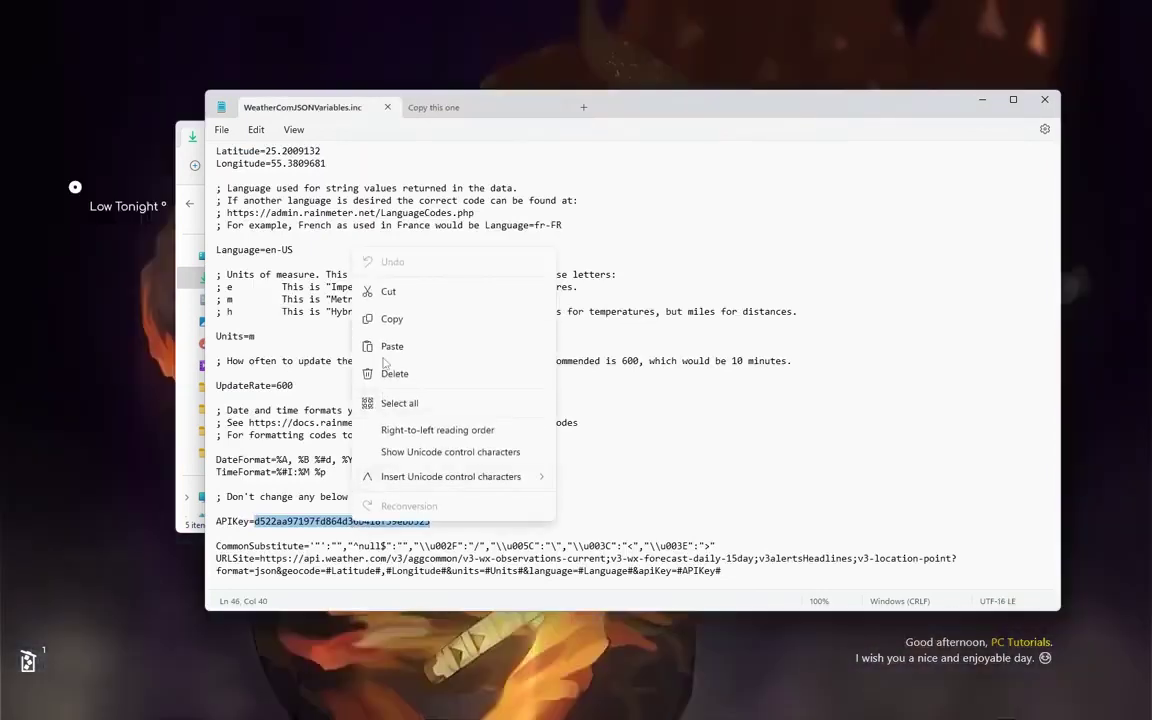
click(392, 346)
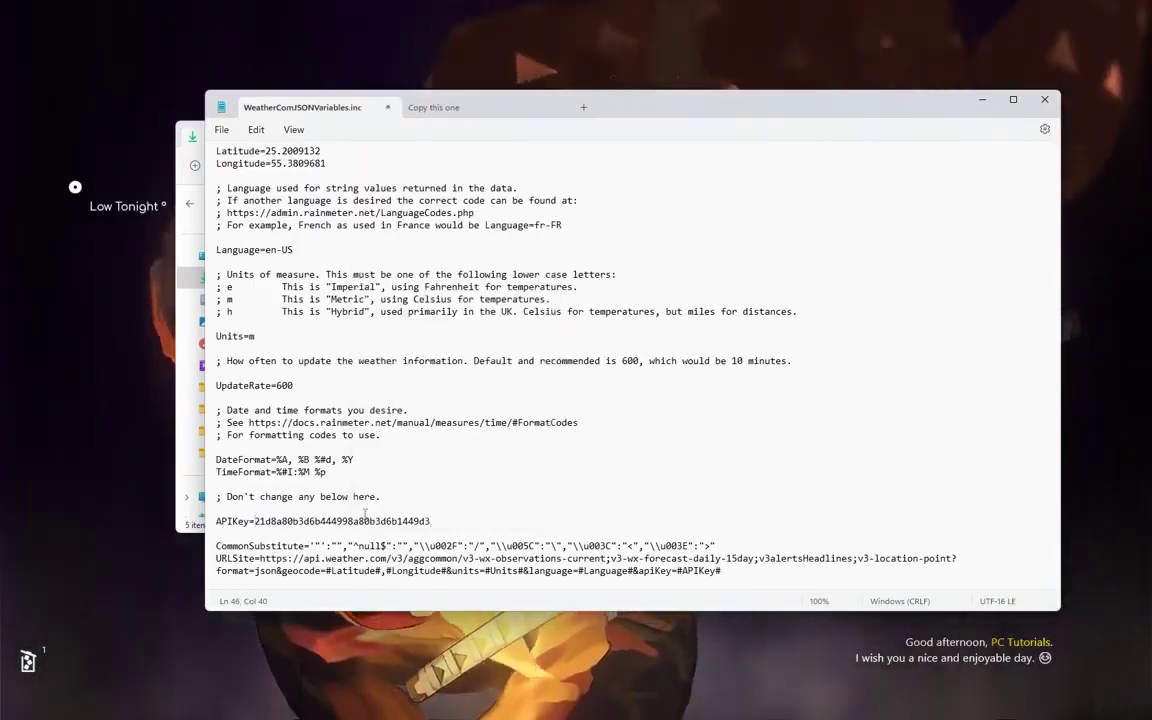
click(221, 129)
key(Escape)
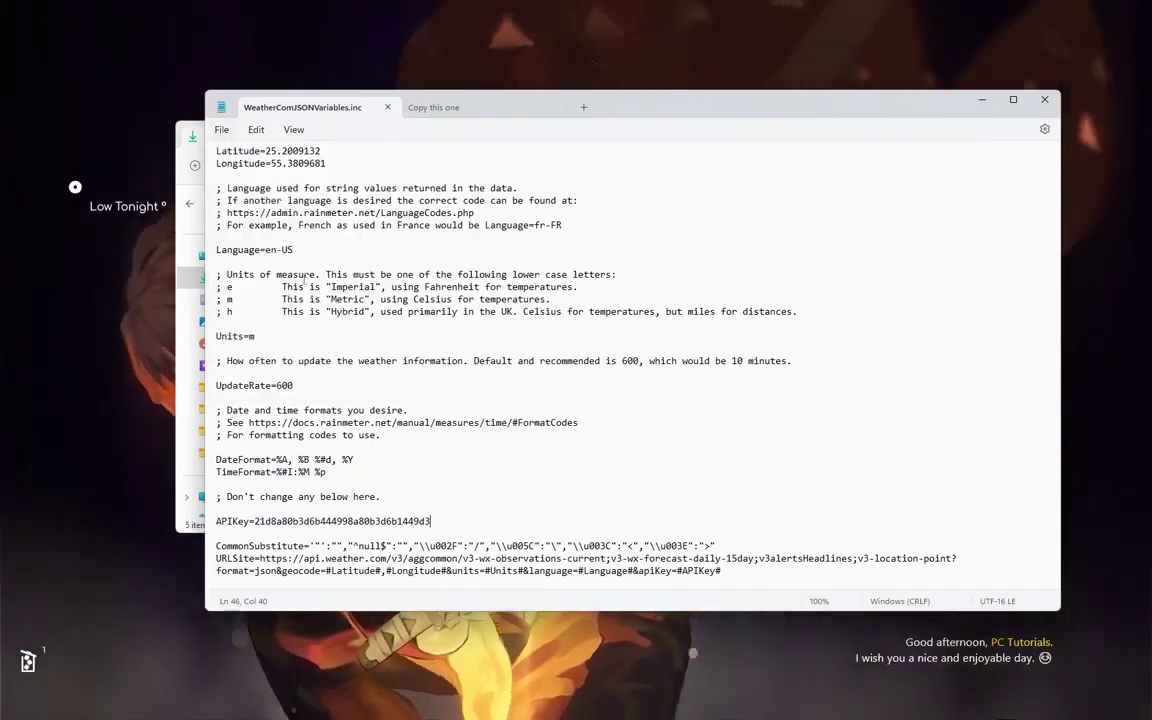
- Switch to Chrome and look up the coordinates of Islamabad on latlong.net
scroll(317, 300, up, 1)
scroll(317, 300, up, 1)
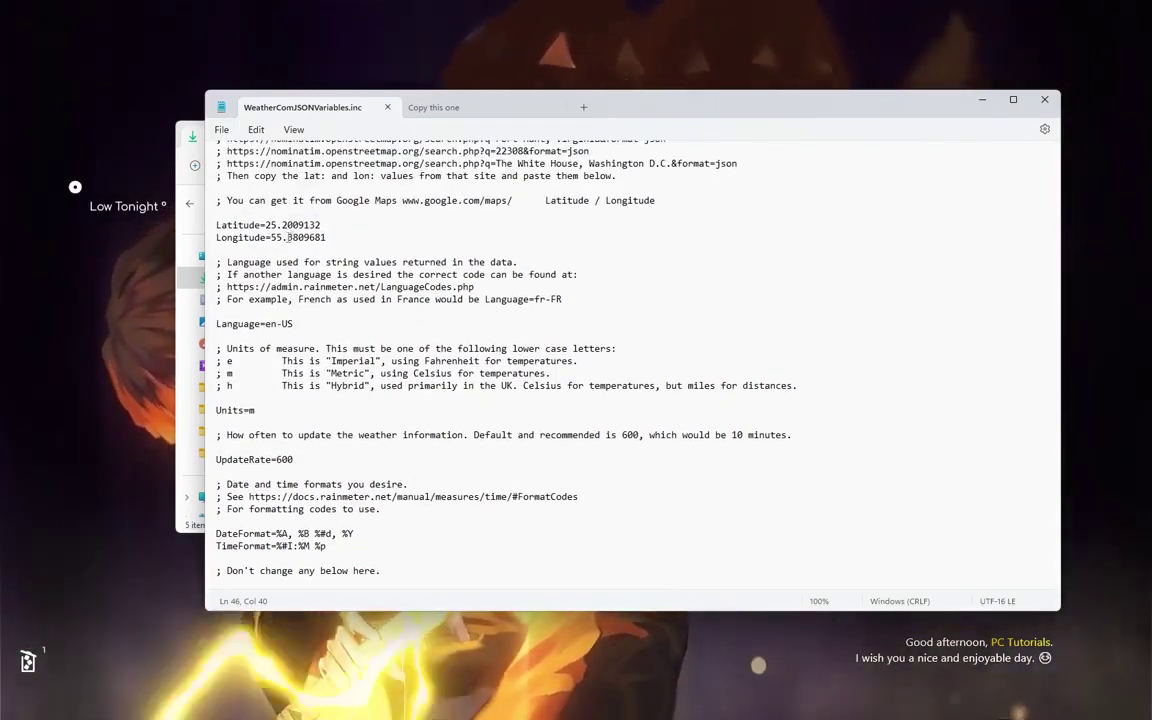
click(606, 703)
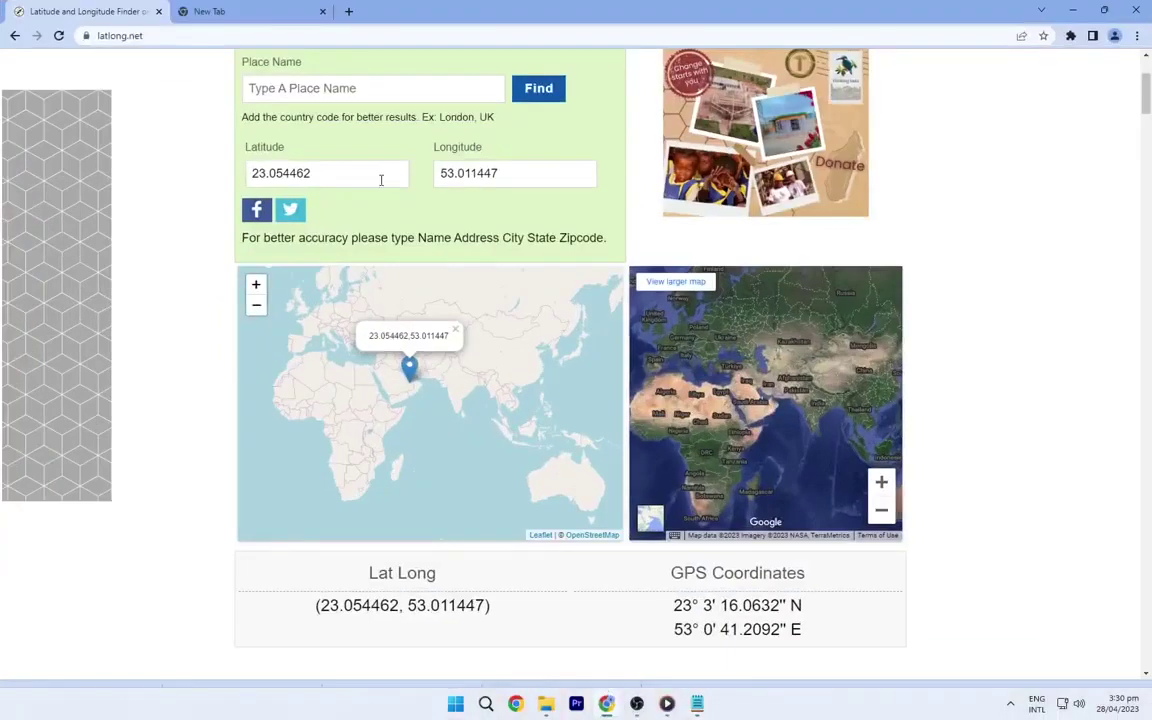
scroll(381, 180, up, 2)
click(391, 294)
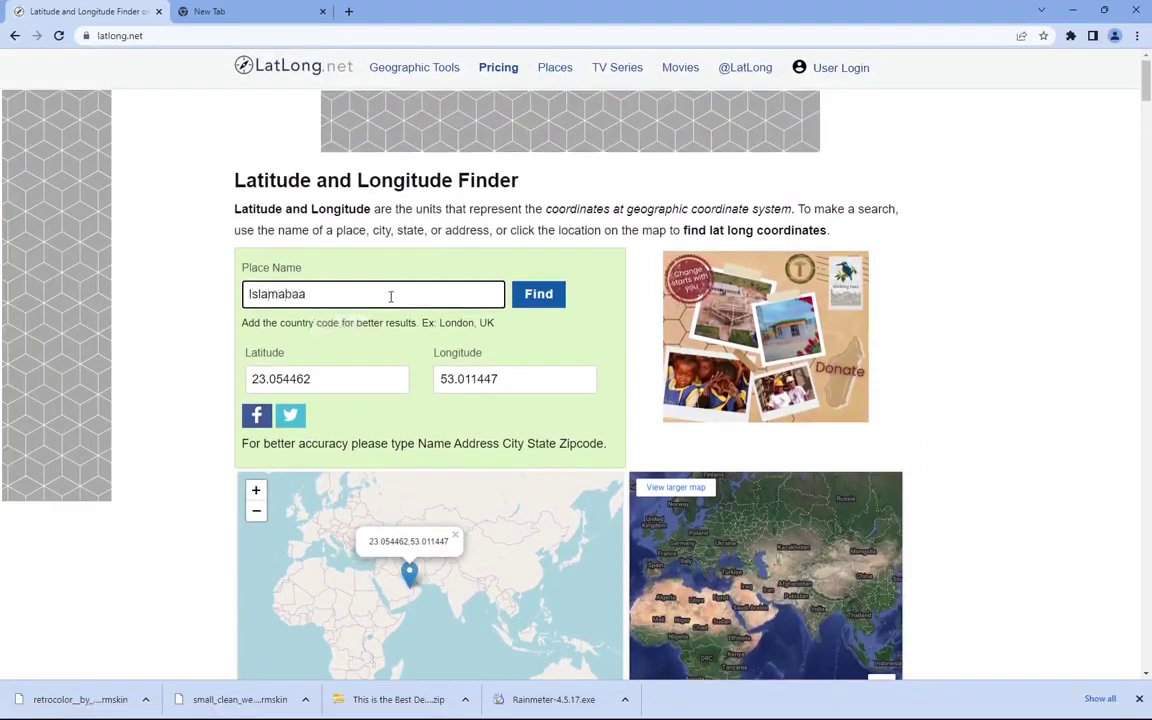
scroll(420, 330, down, 1)
- Copy the latitude found for Islamabad and set Latitude to 22.080550 in the weather variables file
double_click(300, 311)
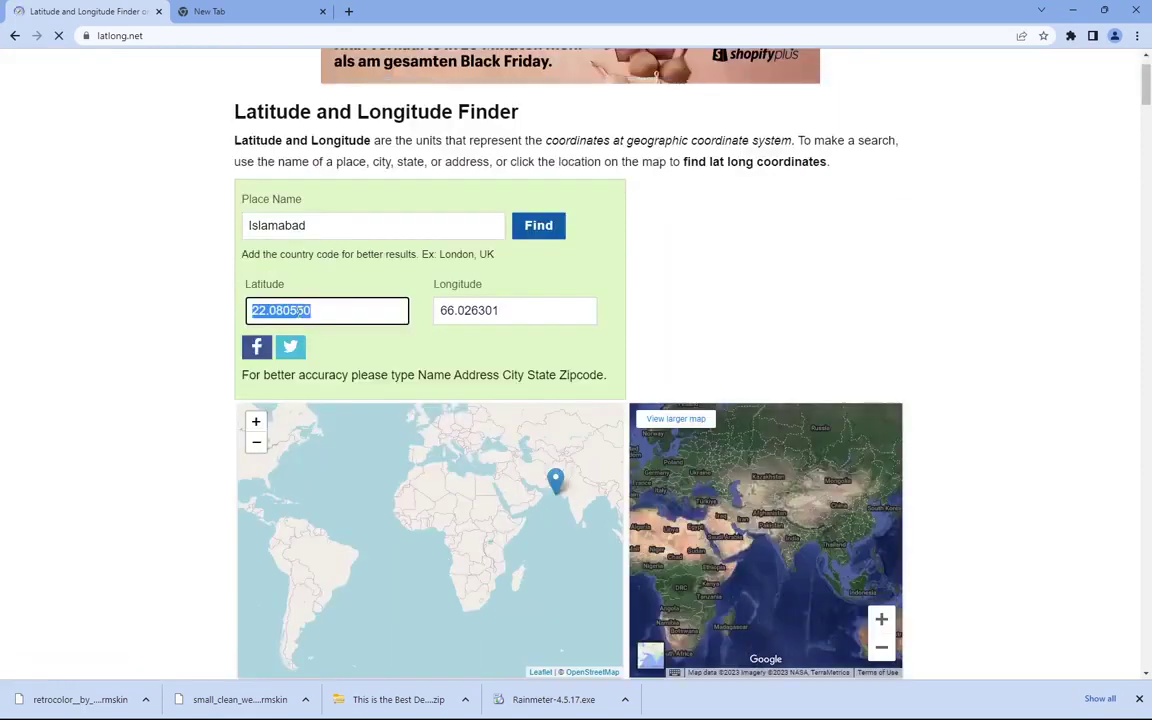
right_click(301, 313)
click(336, 370)
click(697, 703)
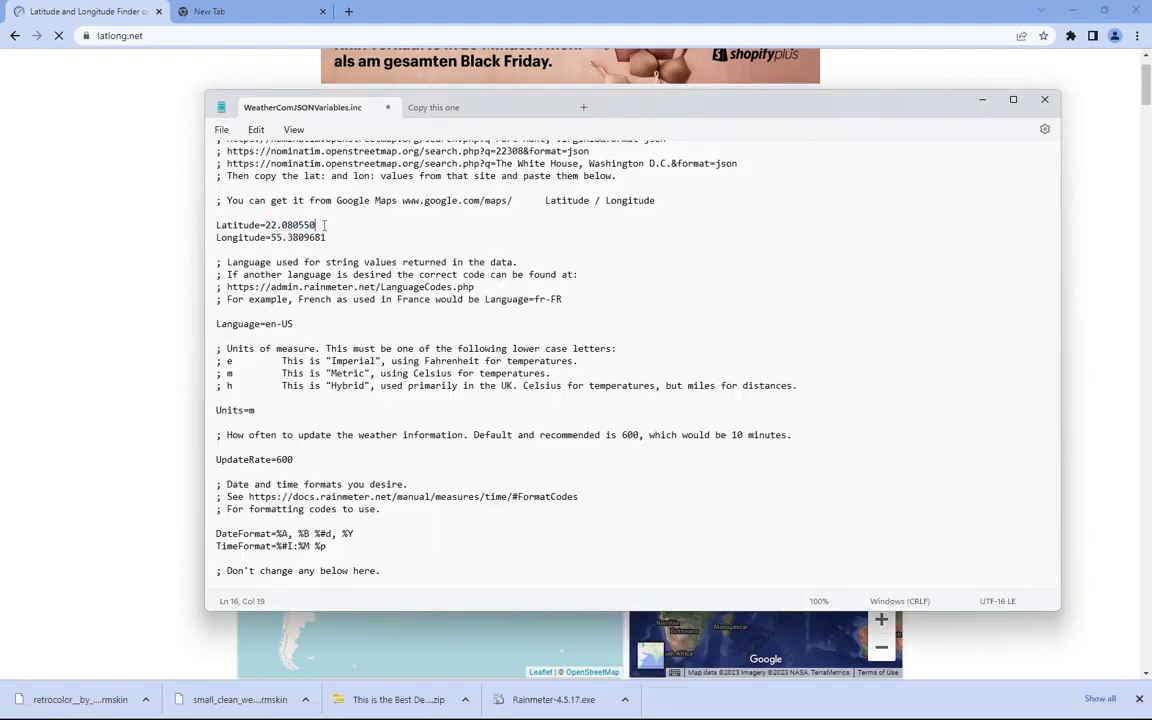
- Copy the longitude from latlong.net, set Longitude to 66.026301 in the weather variables file, and save it
click(984, 101)
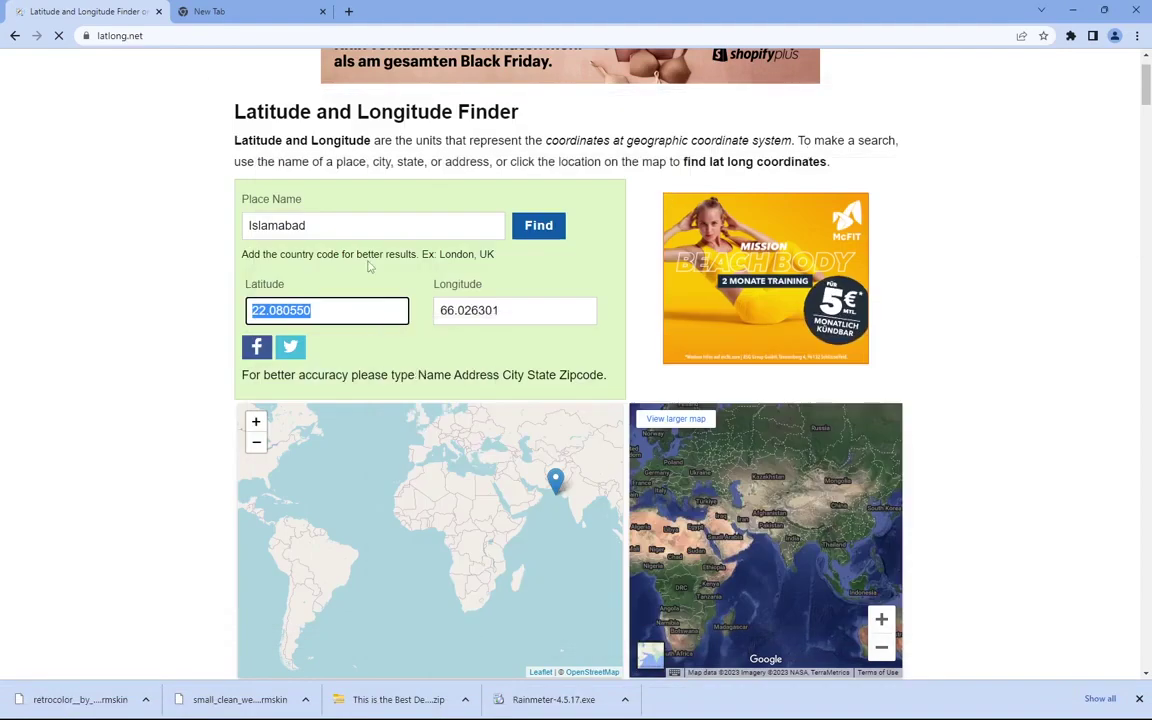
right_click(456, 312)
click(488, 360)
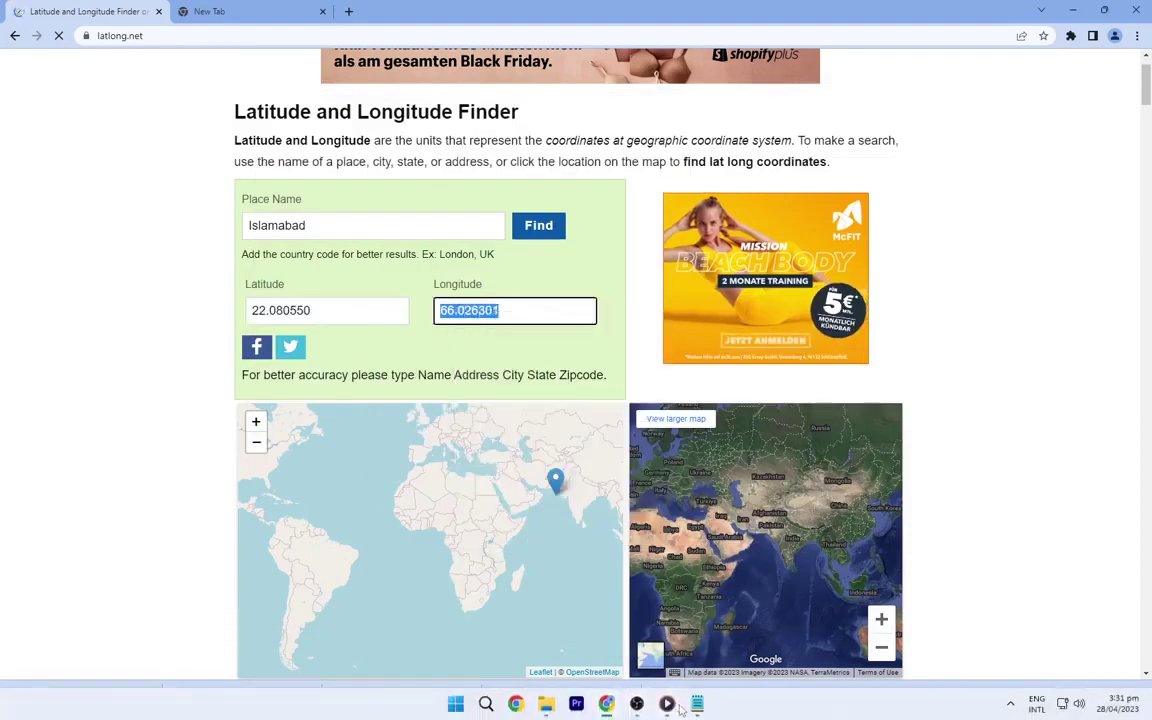
click(697, 703)
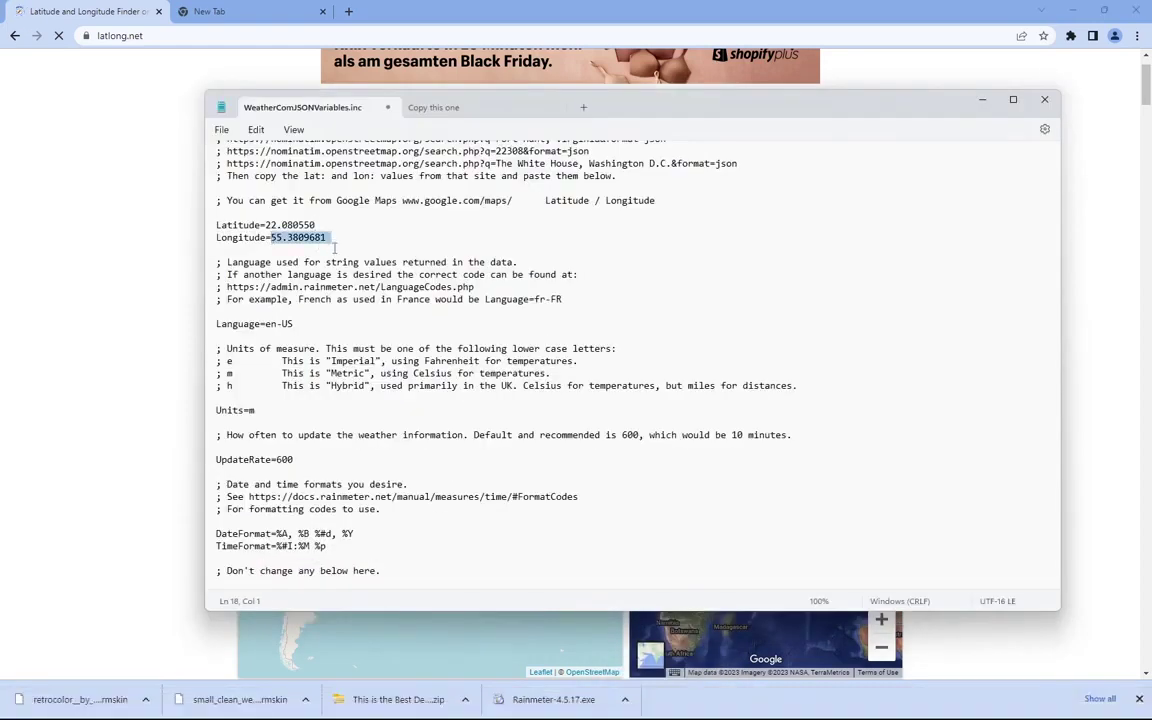
click(221, 130)
click(222, 130)
click(224, 132)
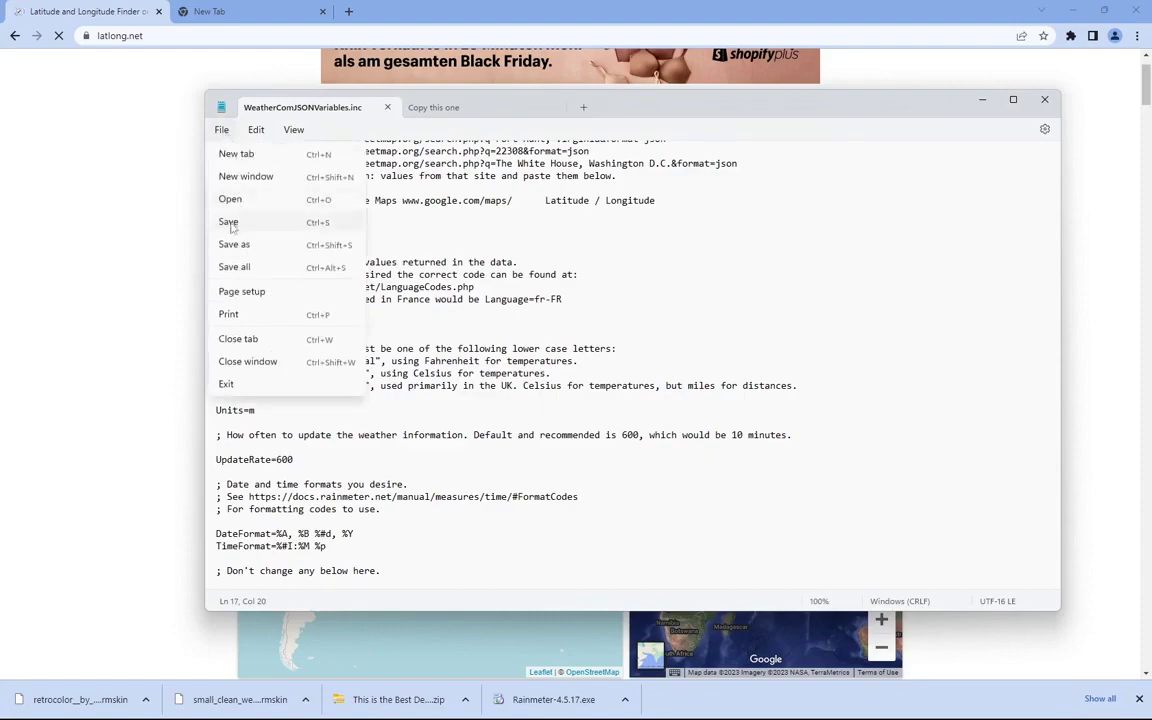
click(229, 222)
- Minimise the browser and close the Notepad and Downloads windows to return to the desktop
click(1070, 11)
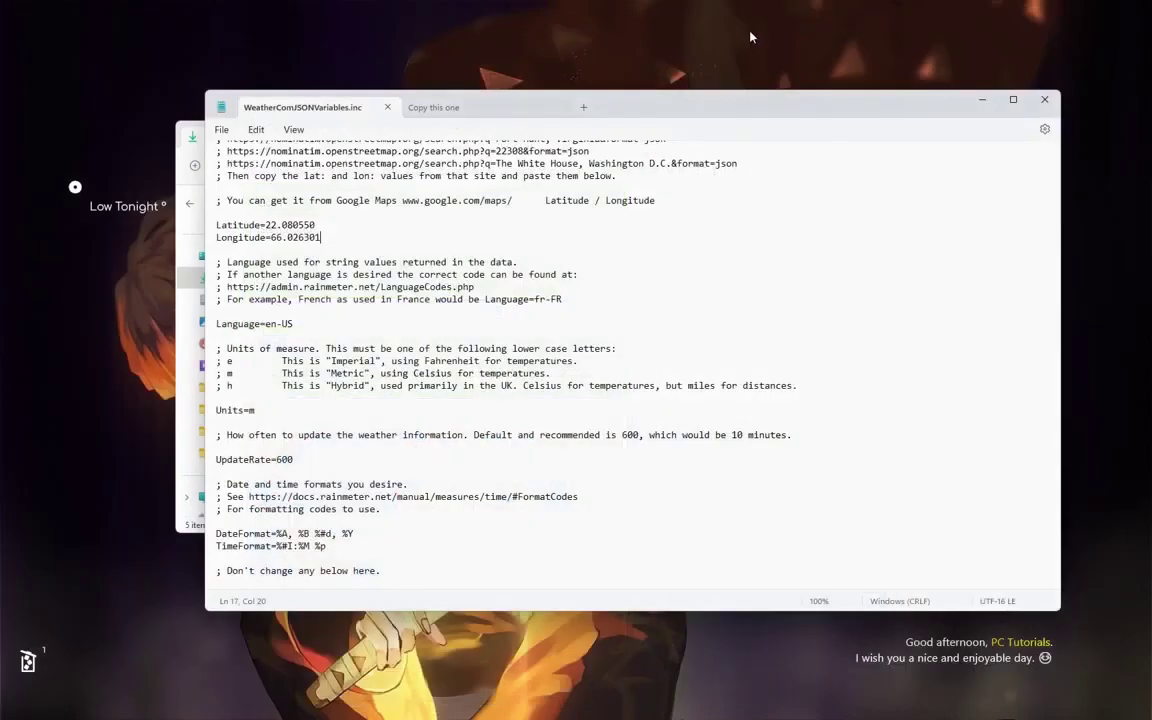
click(1044, 99)
click(945, 130)
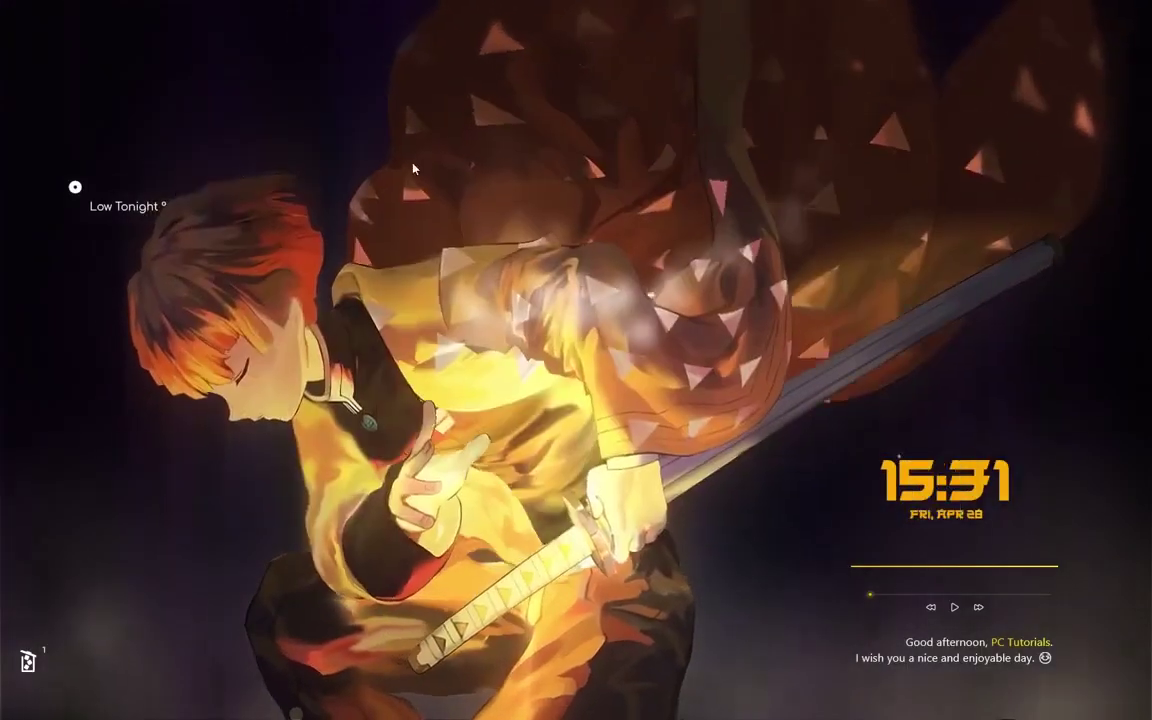
- Refresh the SmallCleanWeather skin and move it up into the desktop's upper-left corner
right_click(118, 207)
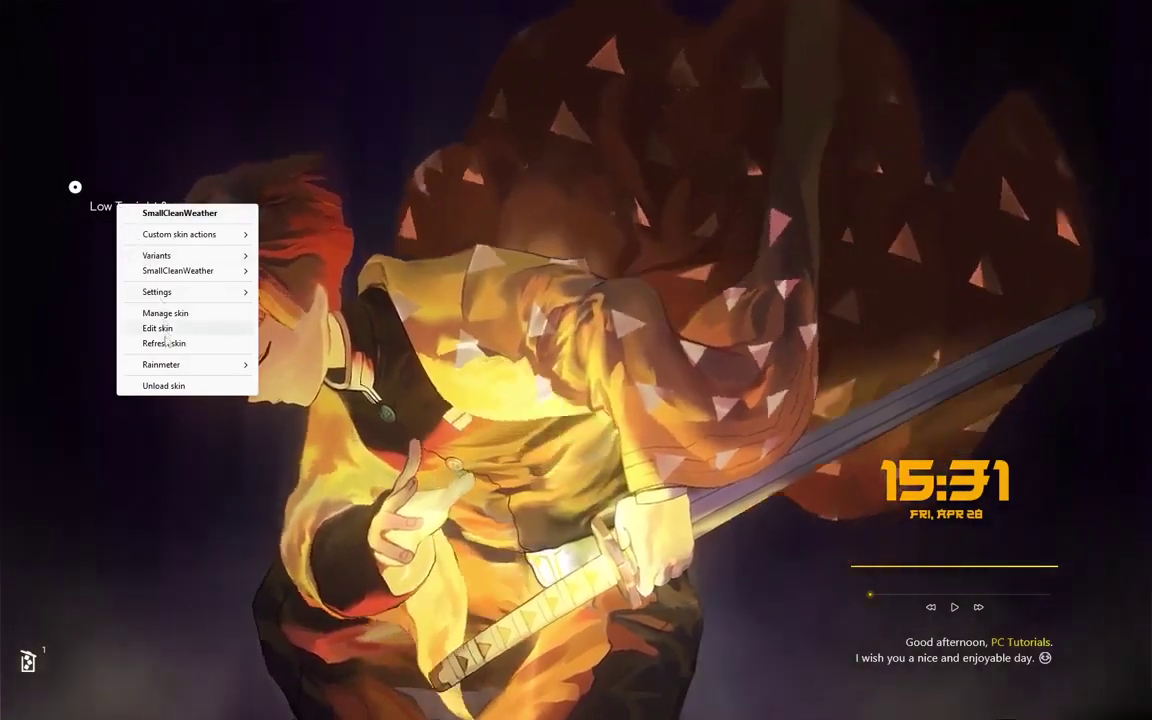
click(163, 343)
drag(125, 206, 121, 54)
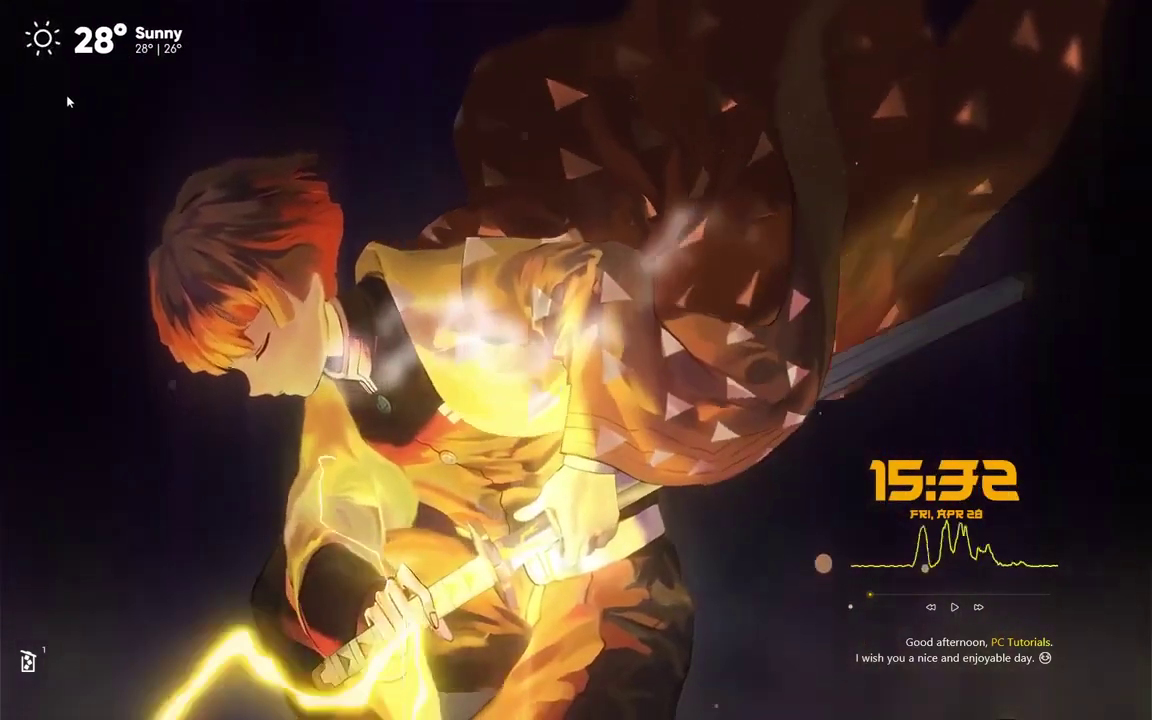
mouse_move(35, 668)
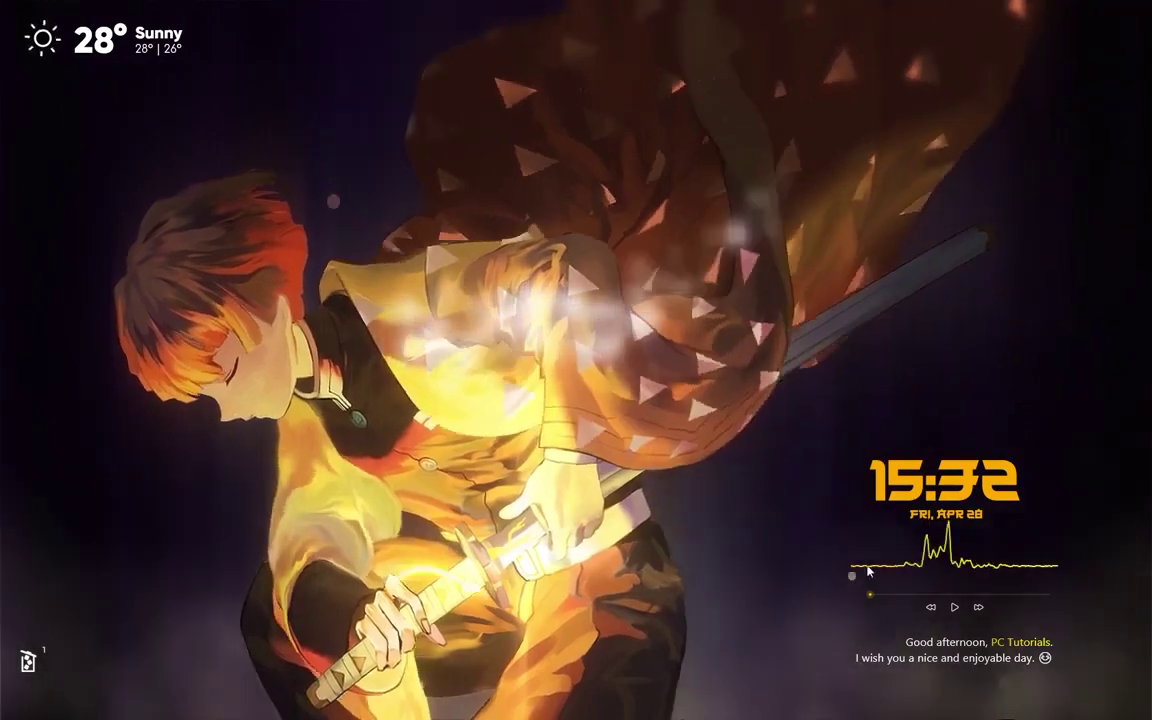